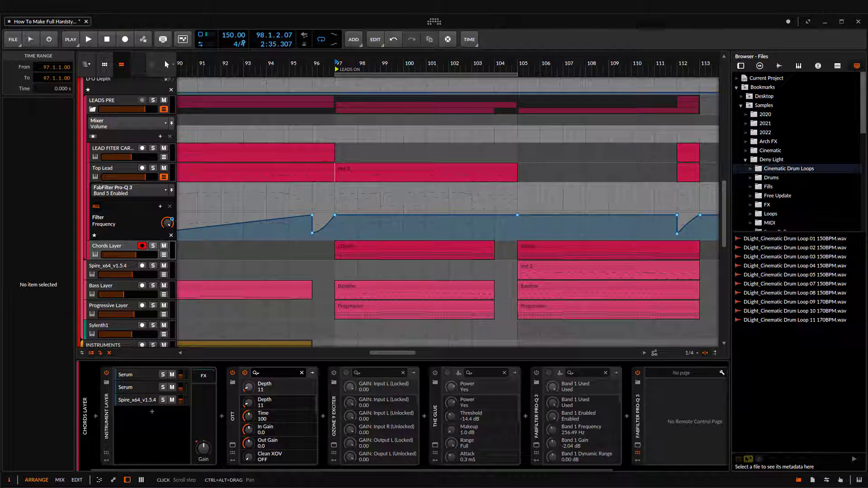
Examine the clips and automation on all tracks in the lead section around bars 97 to 121
{"action": "left_click_drag", "start_coordinate": [460, 64], "coordinate": [355, 40]}
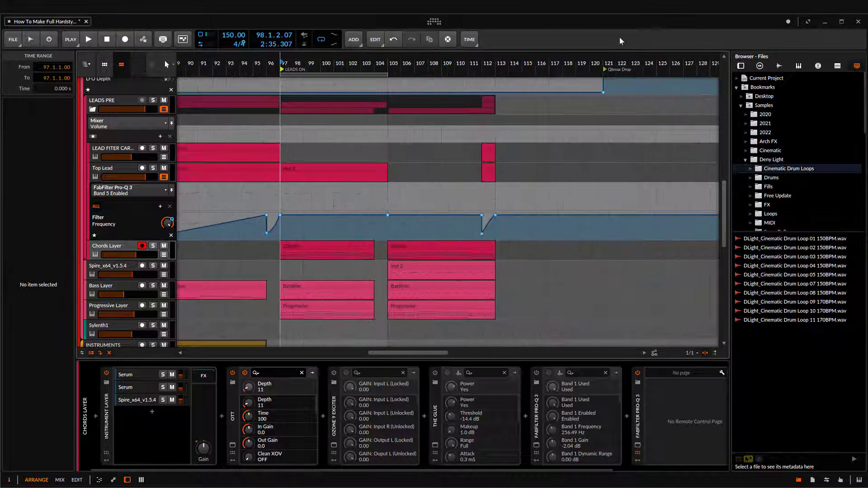
{"action": "scroll", "coordinate": [573, 162], "scroll_direction": "up", "scroll_amount": 3}
{"action": "scroll", "coordinate": [497, 181], "scroll_direction": "up", "scroll_amount": 2}
{"action": "scroll", "coordinate": [497, 181], "scroll_direction": "down", "scroll_amount": 5}
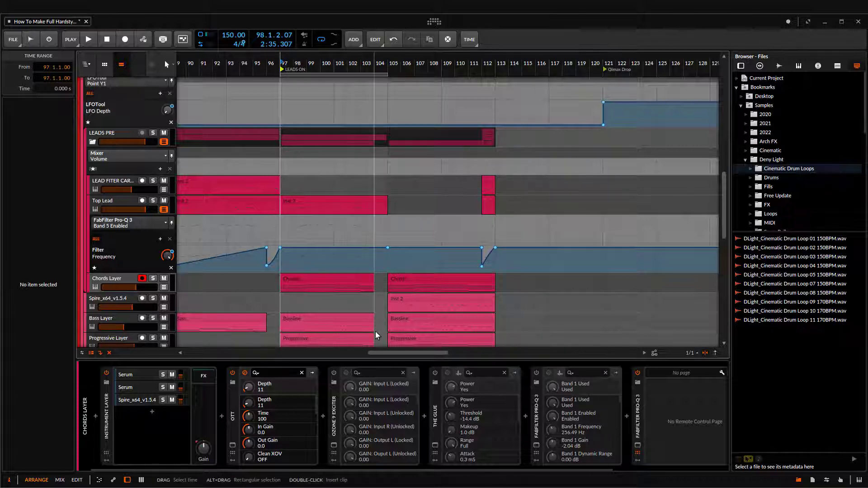
{"action": "scroll", "coordinate": [293, 255], "scroll_direction": "up", "scroll_amount": 3}
{"action": "scroll", "coordinate": [296, 256], "scroll_direction": "down", "scroll_amount": 1}
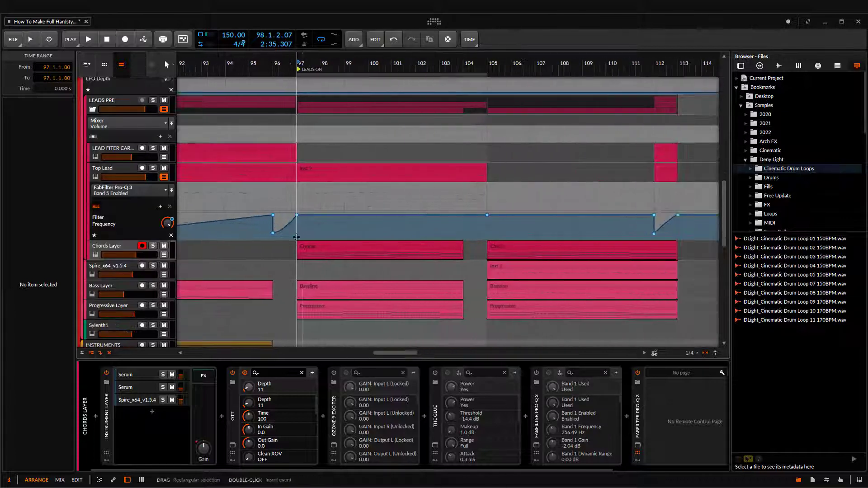
{"action": "scroll", "coordinate": [357, 287], "scroll_direction": "up", "scroll_amount": 6}
{"action": "scroll", "coordinate": [355, 221], "scroll_direction": "down", "scroll_amount": 7}
{"action": "scroll", "coordinate": [356, 222], "scroll_direction": "down", "scroll_amount": 7}
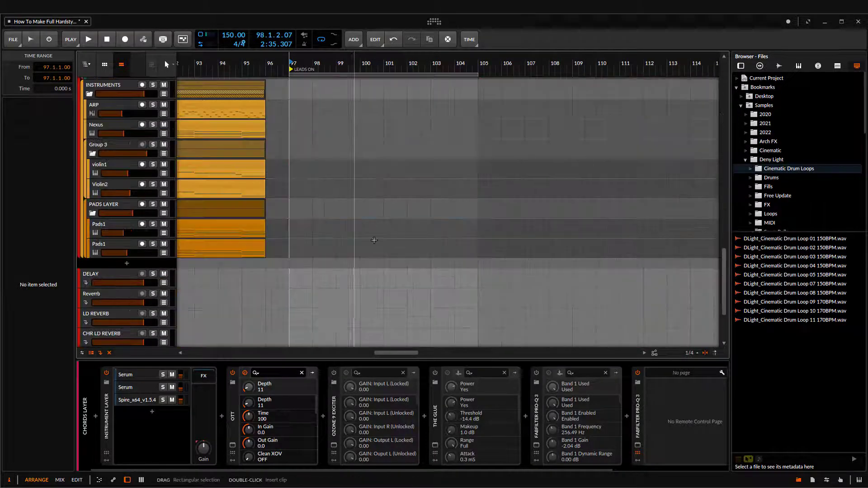
{"action": "scroll", "coordinate": [316, 240], "scroll_direction": "down", "scroll_amount": 3}
{"action": "scroll", "coordinate": [289, 250], "scroll_direction": "up", "scroll_amount": 6}
{"action": "scroll", "coordinate": [416, 271], "scroll_direction": "right", "scroll_amount": 5}
{"action": "scroll", "coordinate": [416, 271], "scroll_direction": "up", "scroll_amount": 1}
{"action": "scroll", "coordinate": [416, 271], "scroll_direction": "up", "scroll_amount": 8}
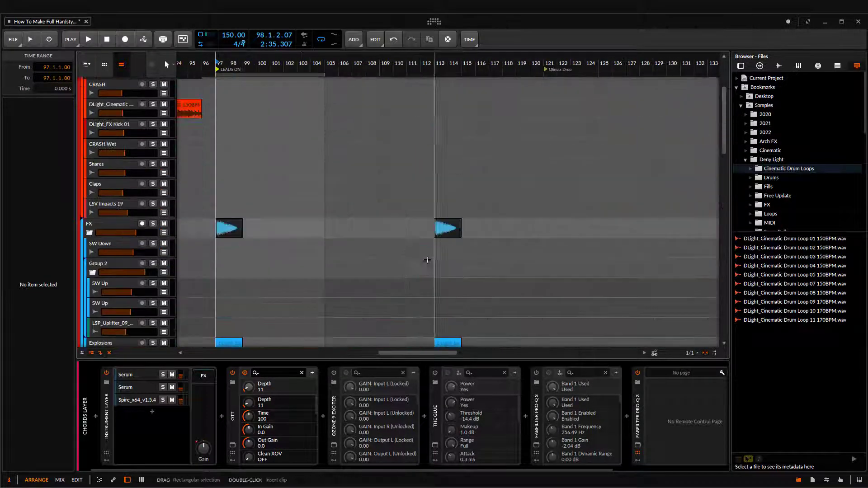
{"action": "scroll", "coordinate": [362, 230], "scroll_direction": "down", "scroll_amount": 6}
Turn off arranger looping and select the empty range from bar 113 to bar 121 across the percussion tracks
{"action": "left_click", "coordinate": [319, 40]}
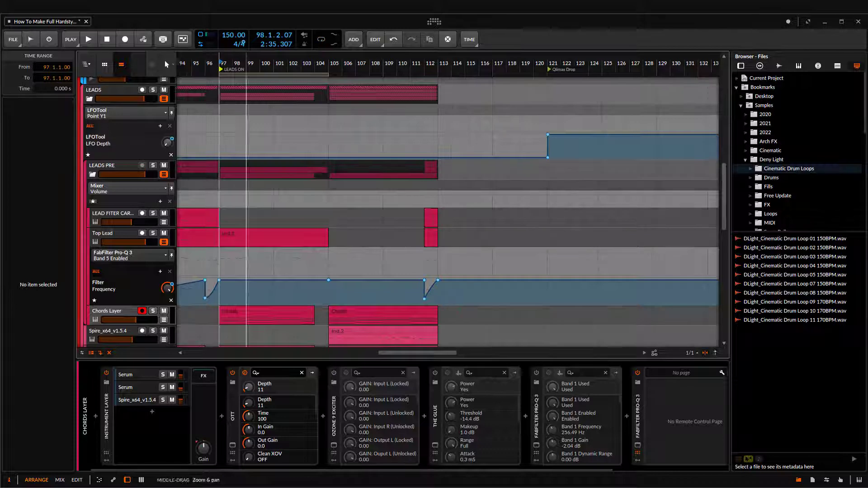
{"action": "left_click_drag", "start_coordinate": [246, 64], "coordinate": [350, 90]}
{"action": "left_click_drag", "start_coordinate": [311, 63], "coordinate": [277, 31]}
{"action": "scroll", "coordinate": [290, 204], "scroll_direction": "down", "scroll_amount": 8}
{"action": "scroll", "coordinate": [332, 210], "scroll_direction": "up", "scroll_amount": 10}
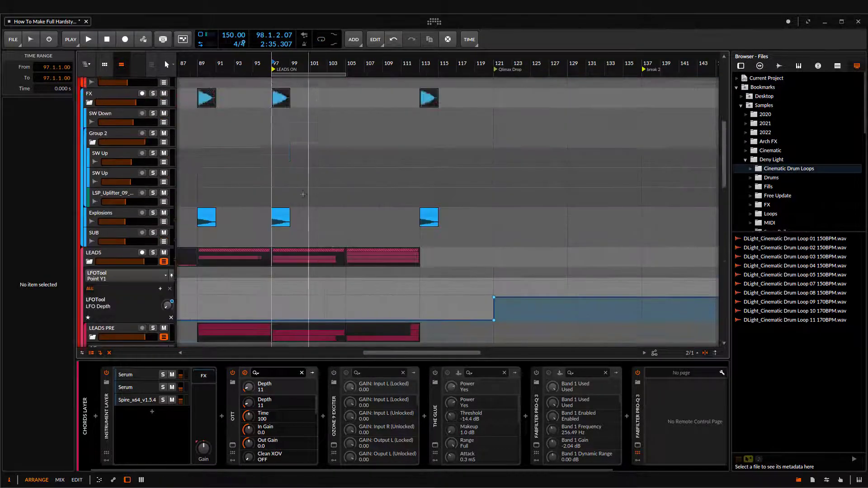
{"action": "scroll", "coordinate": [300, 208], "scroll_direction": "up", "scroll_amount": 3}
{"action": "scroll", "coordinate": [398, 207], "scroll_direction": "up", "scroll_amount": 1}
{"action": "scroll", "coordinate": [371, 208], "scroll_direction": "down", "scroll_amount": 5}
{"action": "scroll", "coordinate": [424, 167], "scroll_direction": "up", "scroll_amount": 10}
{"action": "left_click_drag", "start_coordinate": [645, 208], "coordinate": [478, 156]}
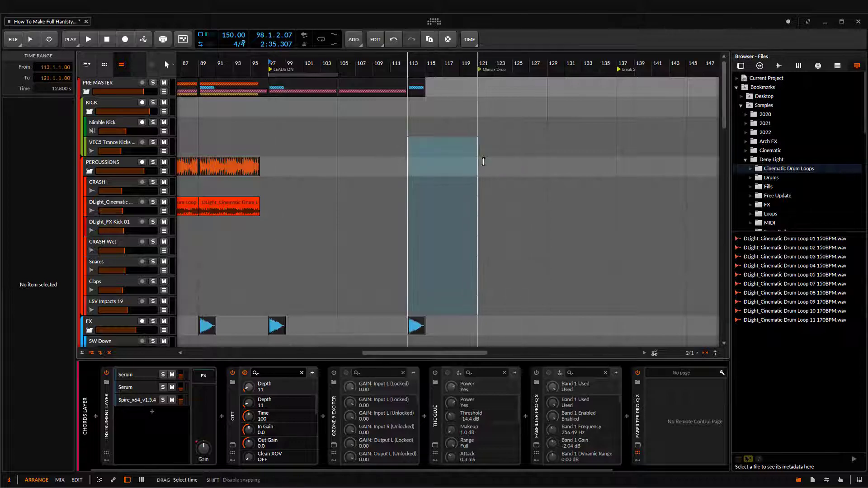
Play the arrangement from bar 97 and review the lead tracks and filter automation leading up to bar 113
{"action": "scroll", "coordinate": [271, 191], "scroll_direction": "down", "scroll_amount": 5}
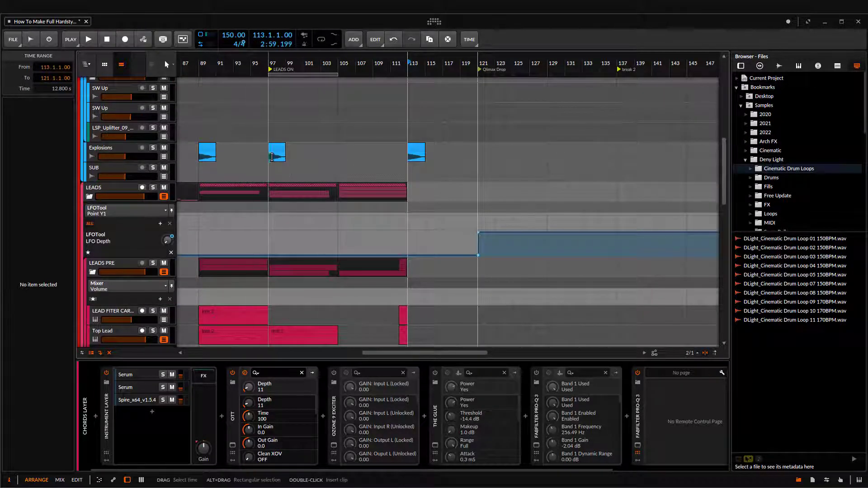
{"action": "scroll", "coordinate": [509, 207], "scroll_direction": "up", "scroll_amount": 4}
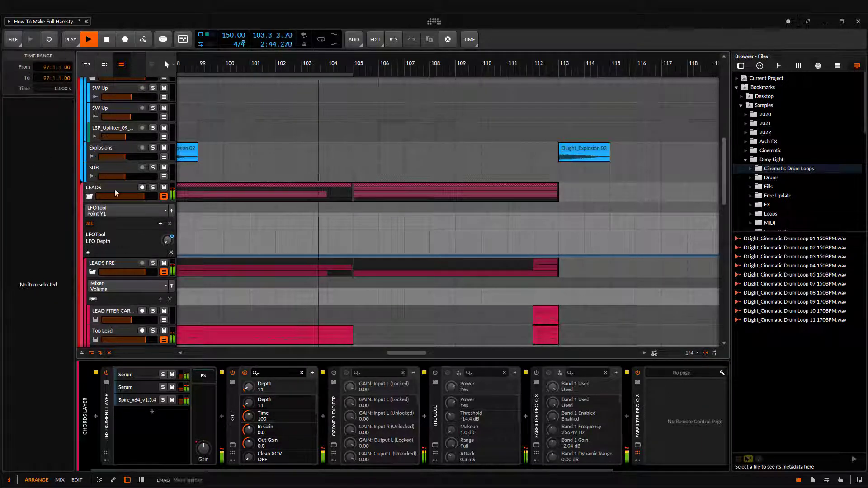
{"action": "scroll", "coordinate": [418, 245], "scroll_direction": "down", "scroll_amount": 5}
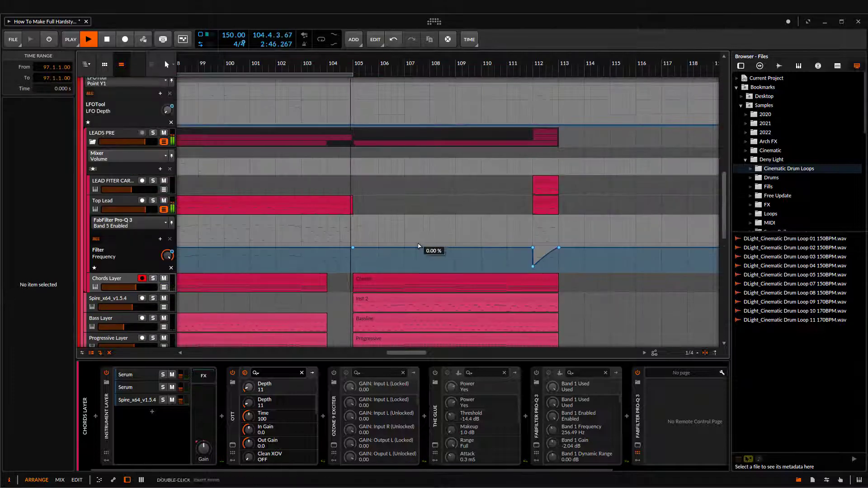
{"action": "left_click_drag", "start_coordinate": [419, 246], "coordinate": [376, 247]}
{"action": "scroll", "coordinate": [372, 234], "scroll_direction": "down", "scroll_amount": 3}
{"action": "scroll", "coordinate": [373, 234], "scroll_direction": "up", "scroll_amount": 2}
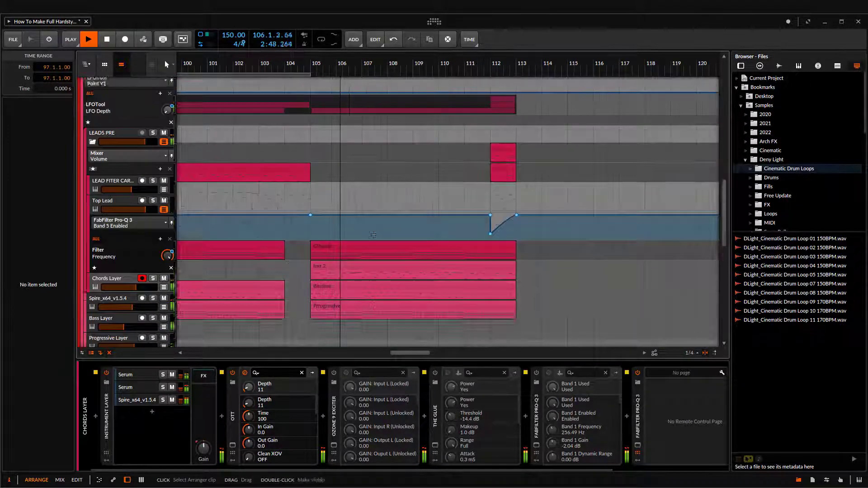
Copy the DLight_Explosion 02 clip from bar 113 to bar 105 and stop playback
{"action": "scroll", "coordinate": [373, 234], "scroll_direction": "up", "scroll_amount": 10}
{"action": "left_click_drag", "start_coordinate": [553, 280], "coordinate": [346, 280]}
{"action": "scroll", "coordinate": [347, 280], "scroll_direction": "down", "scroll_amount": 10}
{"action": "key", "text": "space"}
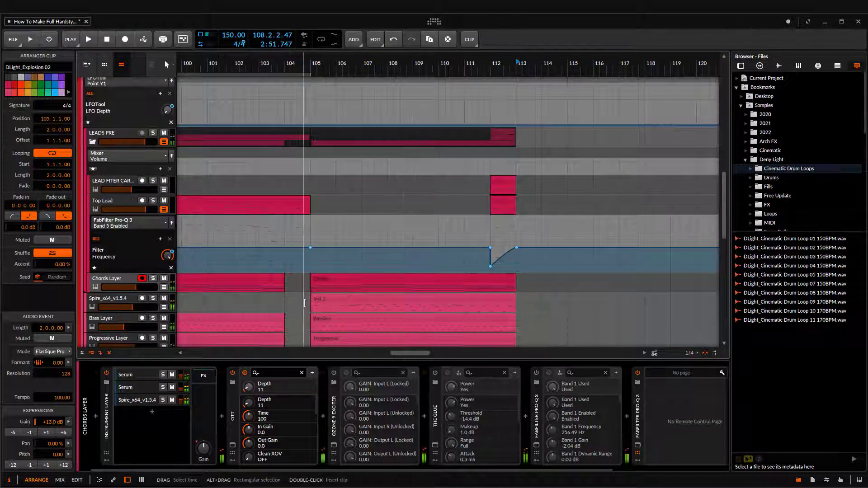
Delete the Spire_x64_v1.5.4 instrument track between the Chords Layer and Bass Layer tracks
{"action": "left_click", "coordinate": [308, 301]}
{"action": "left_click", "coordinate": [128, 301]}
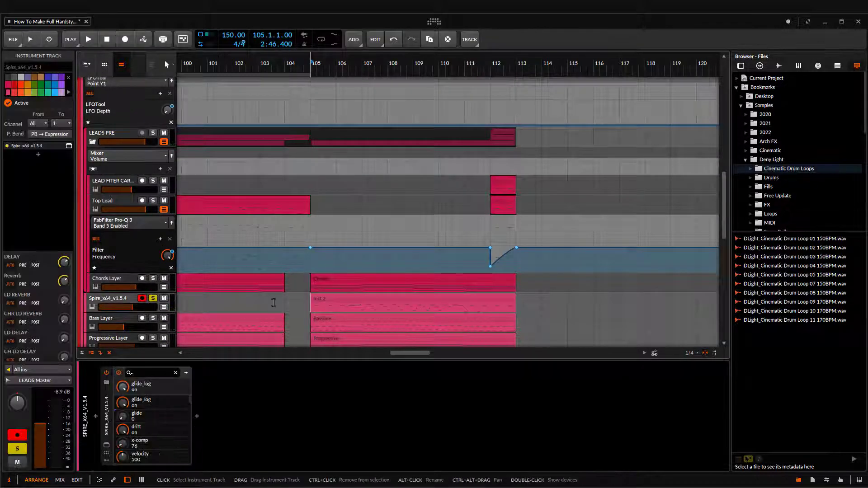
{"action": "scroll", "coordinate": [375, 297], "scroll_direction": "down", "scroll_amount": 2}
{"action": "key", "text": "Delete"}
Duplicate the Top Lead Inst 2 clip from bar 97 to bar 105 and play the ending from bar 111
{"action": "left_click", "coordinate": [274, 202]}
{"action": "key", "text": "ctrl+d"}
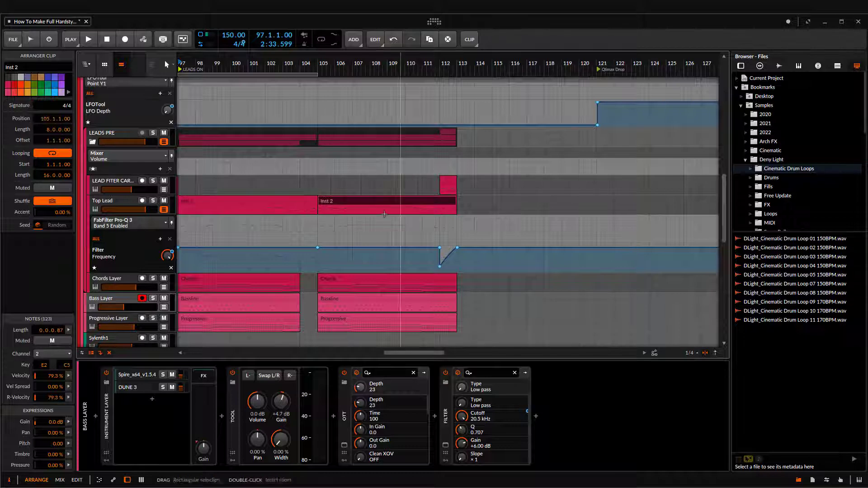
{"action": "left_click", "coordinate": [429, 209]}
{"action": "key", "text": "space"}
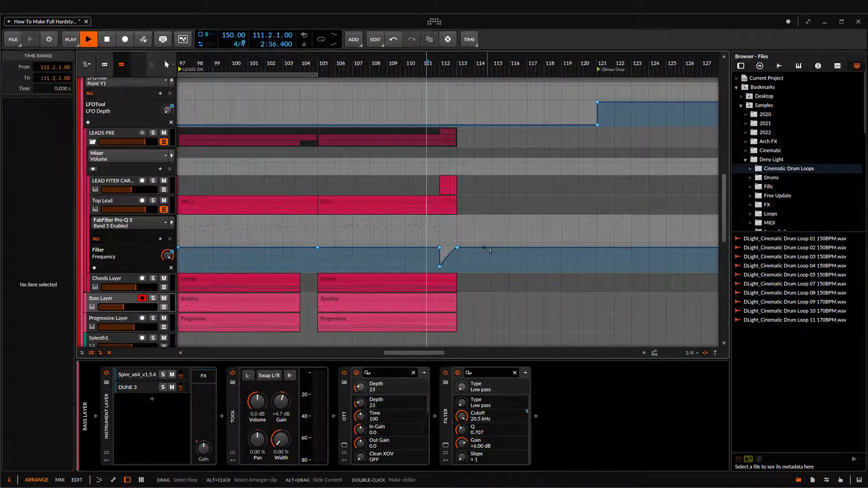
{"action": "scroll", "coordinate": [398, 248], "scroll_direction": "up", "scroll_amount": 2}
Stop playback and add a point at bar 113 dropping the Top Lead filter frequency automation to 369 Hz
{"action": "mouse_move", "coordinate": [391, 250]}
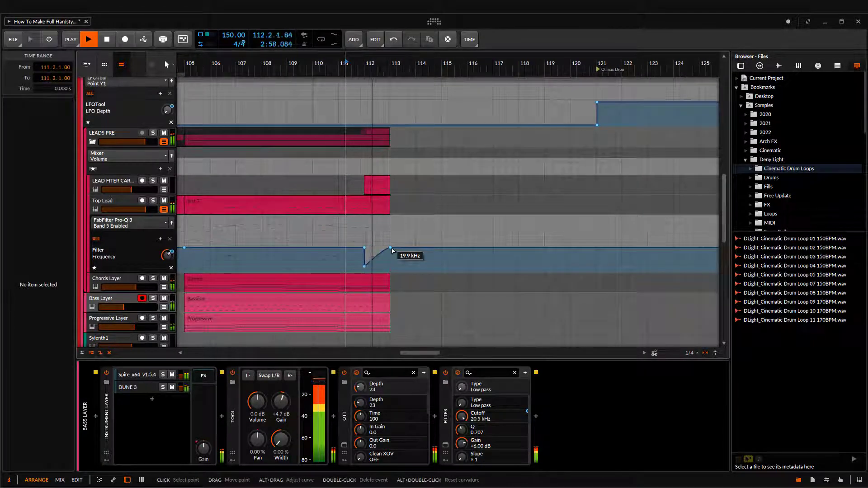
{"action": "key", "text": "space"}
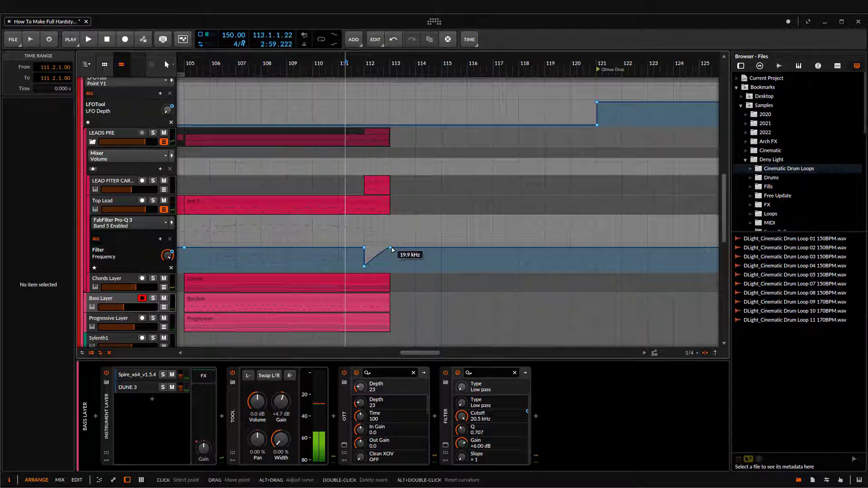
{"action": "left_click", "coordinate": [391, 248]}
{"action": "left_click_drag", "start_coordinate": [391, 248], "coordinate": [391, 261]}
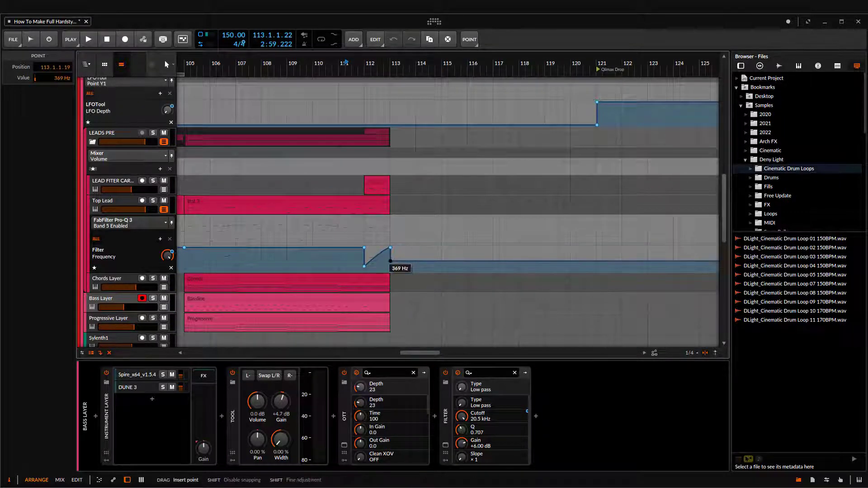
Duplicate the Bass Layer's Bassline clip from bar 105 to bar 113
{"action": "scroll", "coordinate": [372, 186], "scroll_direction": "down", "scroll_amount": 2}
{"action": "scroll", "coordinate": [329, 218], "scroll_direction": "up", "scroll_amount": 7}
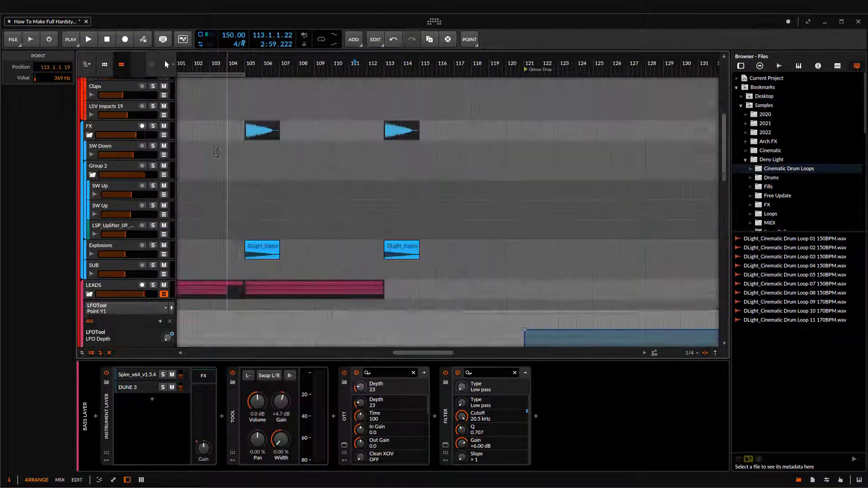
{"action": "scroll", "coordinate": [345, 240], "scroll_direction": "down", "scroll_amount": 4}
{"action": "scroll", "coordinate": [280, 175], "scroll_direction": "down", "scroll_amount": 9}
{"action": "scroll", "coordinate": [329, 189], "scroll_direction": "up", "scroll_amount": 2}
{"action": "scroll", "coordinate": [329, 179], "scroll_direction": "down", "scroll_amount": 3}
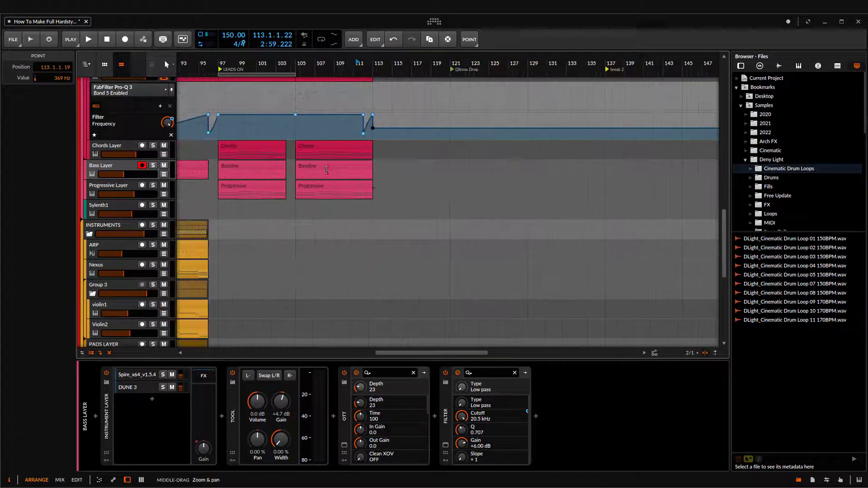
{"action": "scroll", "coordinate": [330, 174], "scroll_direction": "up", "scroll_amount": 3}
{"action": "scroll", "coordinate": [362, 226], "scroll_direction": "up", "scroll_amount": 3}
{"action": "left_click", "coordinate": [310, 298]}
{"action": "key", "text": "ctrl+d"}
Split the new Bassline clip at bar 114 and delete the rest, keeping only its first bar
{"action": "scroll", "coordinate": [421, 304], "scroll_direction": "up", "scroll_amount": 3}
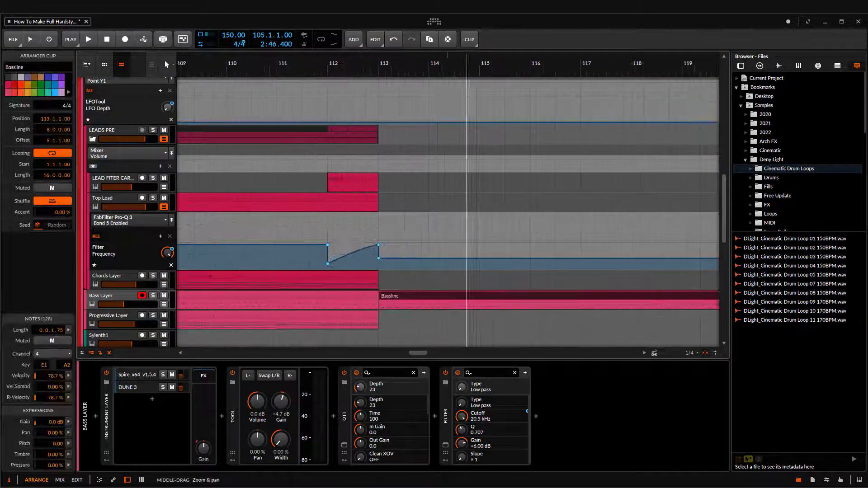
{"action": "left_click", "coordinate": [429, 305]}
{"action": "key", "text": "ctrl+e"}
{"action": "left_click", "coordinate": [452, 296]}
{"action": "key", "text": "Delete"}
{"action": "scroll", "coordinate": [452, 296], "scroll_direction": "down", "scroll_amount": 3}
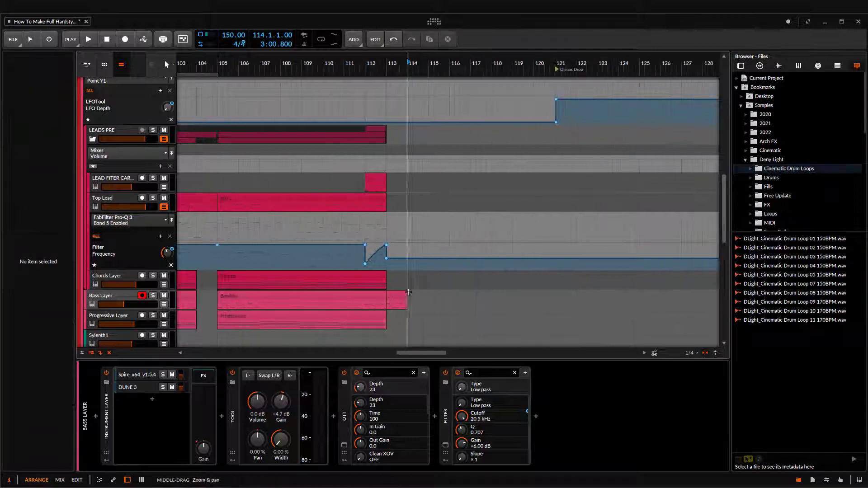
Copy the first bar of the Top Lead clip at bar 105 and paste it at bar 113
{"action": "left_click", "coordinate": [397, 297]}
{"action": "scroll", "coordinate": [289, 296], "scroll_direction": "down", "scroll_amount": 1}
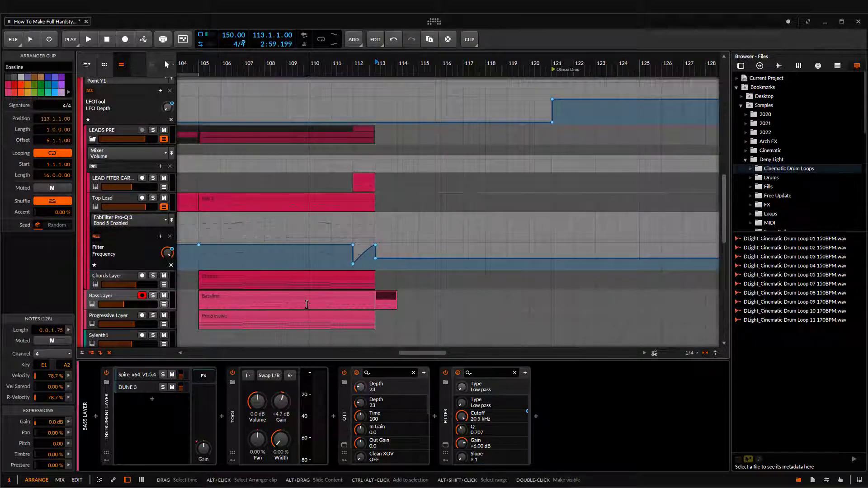
{"action": "scroll", "coordinate": [215, 204], "scroll_direction": "up", "scroll_amount": 4}
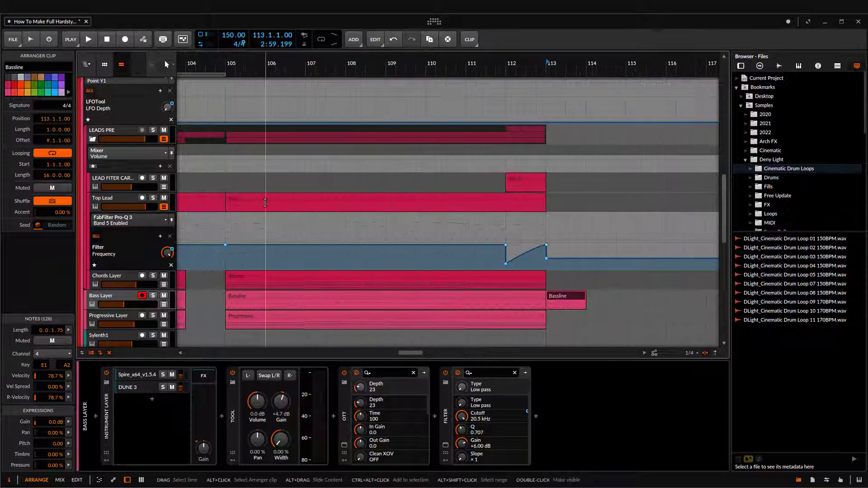
{"action": "left_click_drag", "start_coordinate": [265, 202], "coordinate": [236, 201]}
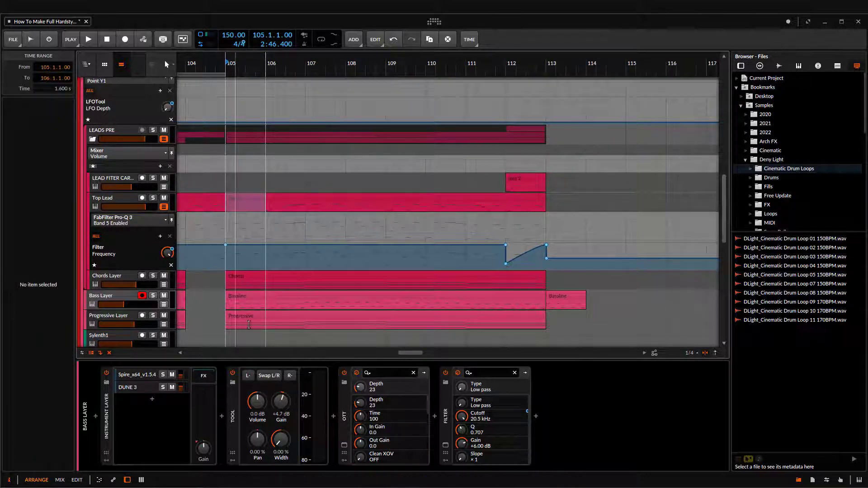
{"action": "left_click", "coordinate": [548, 202]}
{"action": "key", "text": "ctrl+v"}
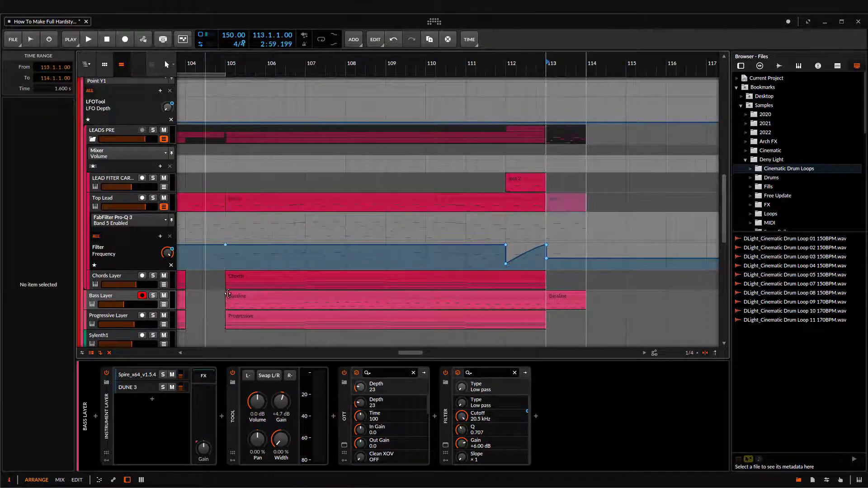
Duplicate the one-bar Bassline clip at bar 113 repeatedly so copies fill every bar through bar 119
{"action": "left_click_drag", "start_coordinate": [605, 305], "coordinate": [399, 298]}
{"action": "left_click", "coordinate": [364, 296]}
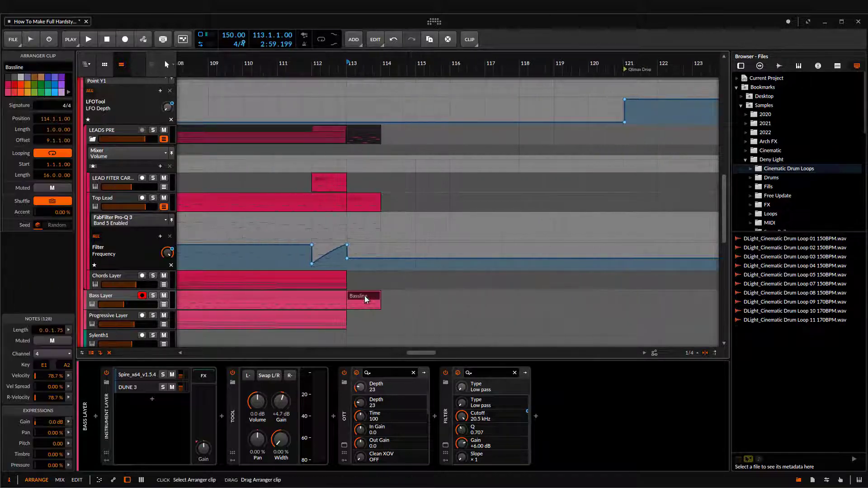
{"action": "key", "text": "ctrl+d"}
{"action": "key", "text": "ctrl+d"}
{"action": "key", "text": "ctrl+d"}
{"action": "key", "text": "ctrl+d"}
{"action": "key", "text": "ctrl+d"}
{"action": "left_click_drag", "start_coordinate": [588, 301], "coordinate": [464, 299]}
{"action": "key", "text": "ctrl+d"}
{"action": "scroll", "coordinate": [465, 289], "scroll_direction": "down", "scroll_amount": 5}
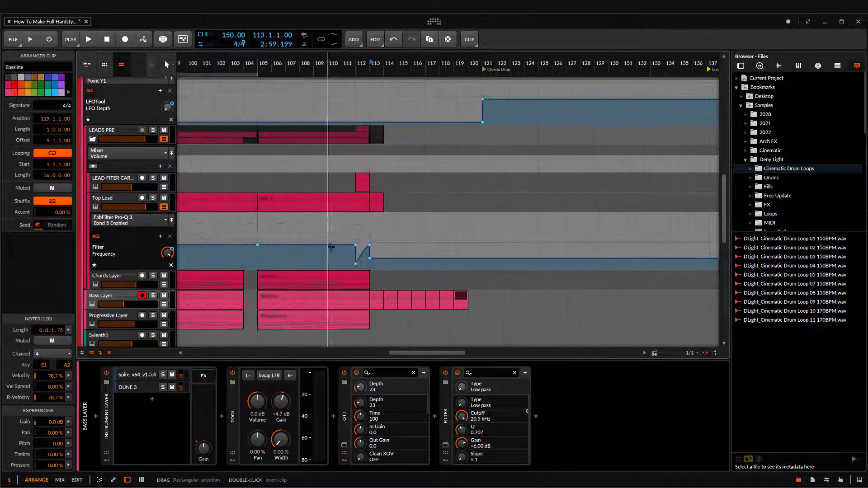
Duplicate the one-bar Top Lead clip at bar 113 three times to fill bars 114 to 116
{"action": "scroll", "coordinate": [364, 203], "scroll_direction": "up", "scroll_amount": 7}
{"action": "left_click", "coordinate": [387, 197]}
{"action": "key", "text": "ctrl+d"}
{"action": "key", "text": "ctrl+d"}
{"action": "key", "text": "ctrl+d"}
{"action": "scroll", "coordinate": [341, 186], "scroll_direction": "down", "scroll_amount": 3}
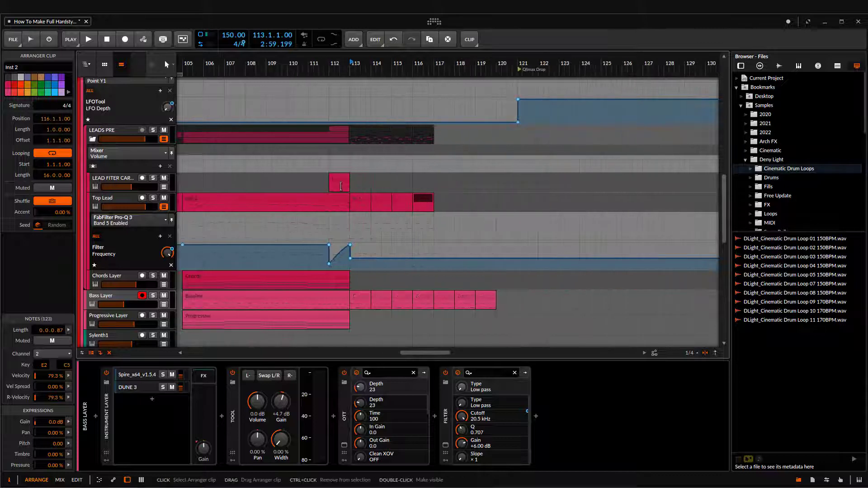
Play the section from bar 113 and solo the Top Lead track
{"action": "scroll", "coordinate": [364, 201], "scroll_direction": "up", "scroll_amount": 4}
{"action": "left_click", "coordinate": [334, 206]}
{"action": "key", "text": "space"}
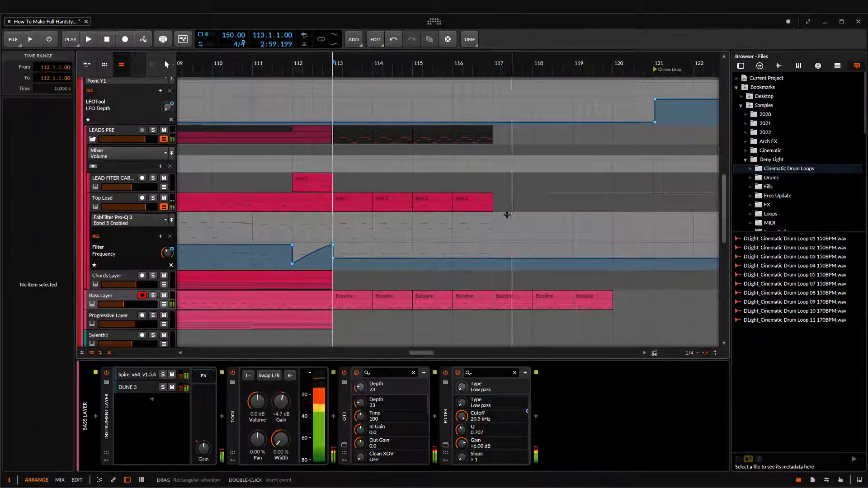
{"action": "left_click", "coordinate": [153, 198]}
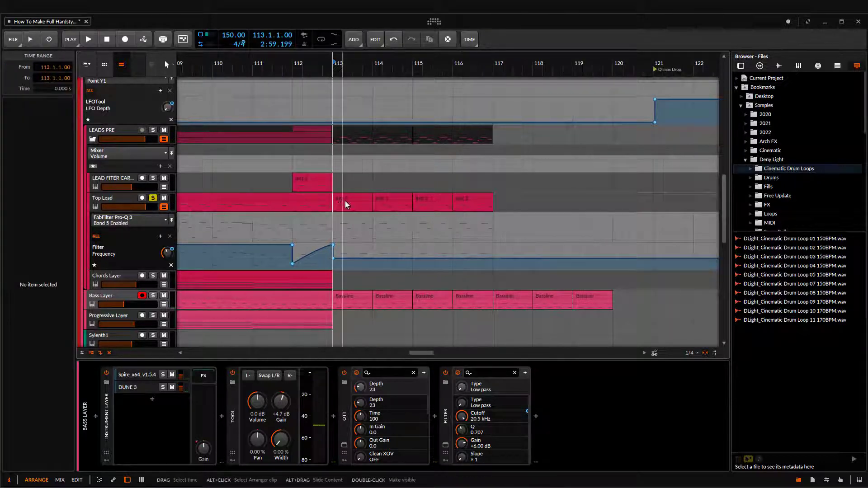
Duplicate the one-bar Top Lead clip at bar 116 to bar 117 and shorten the copy to two beats
{"action": "left_click", "coordinate": [491, 206]}
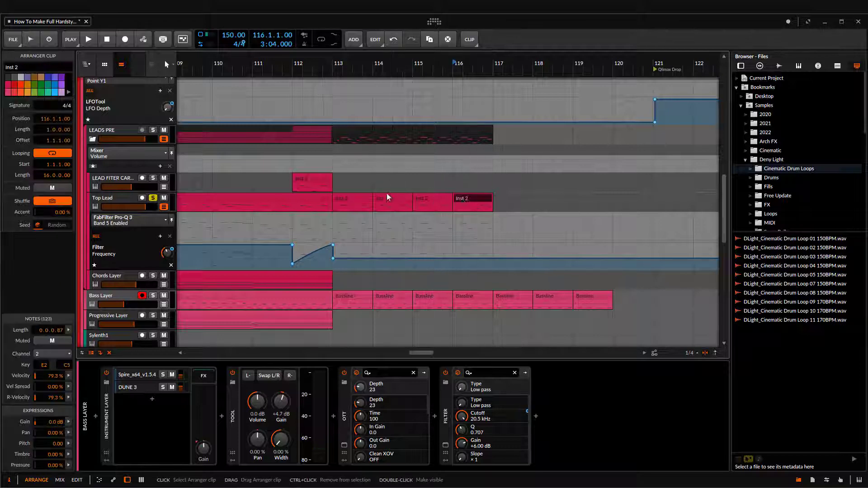
{"action": "left_click", "coordinate": [477, 207], "text": "shift"}
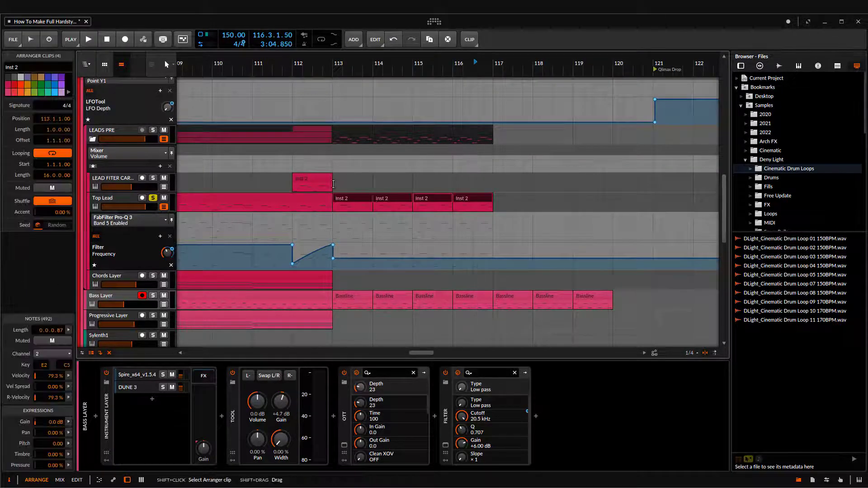
{"action": "left_click", "coordinate": [522, 206]}
{"action": "right_click", "coordinate": [467, 198]}
{"action": "key", "text": "Escape"}
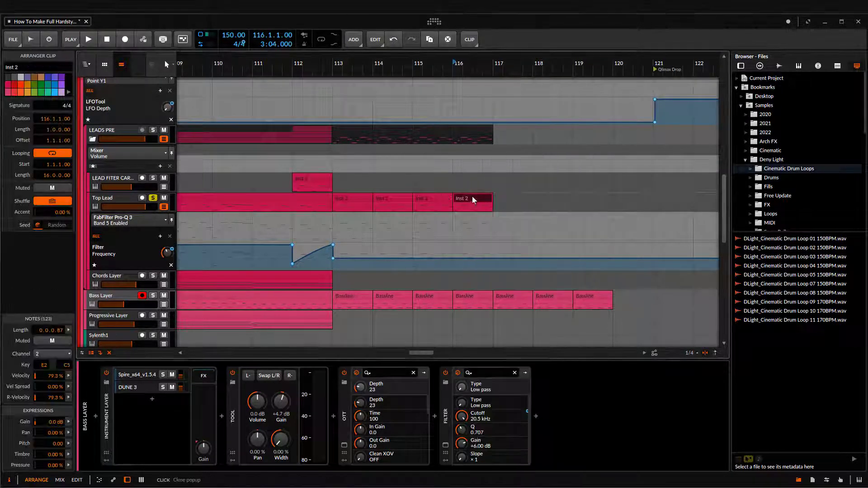
{"action": "key", "text": "ctrl+d"}
{"action": "left_click_drag", "start_coordinate": [532, 200], "coordinate": [509, 197]}
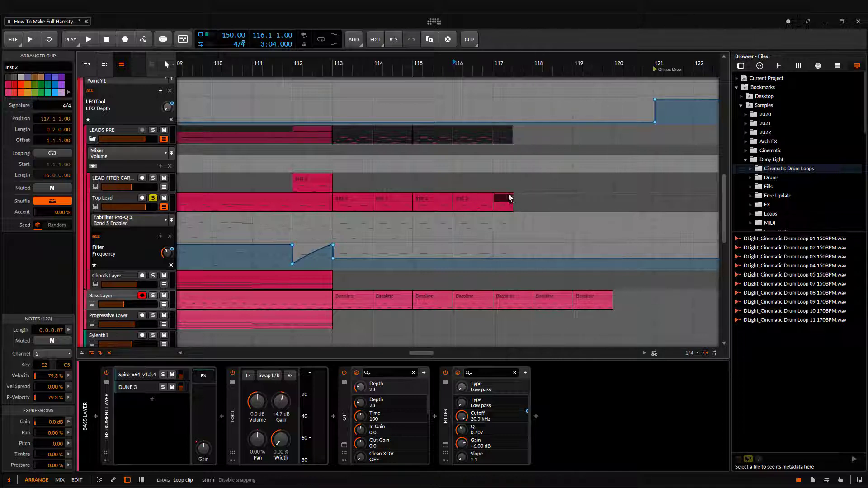
Duplicate the two-beat Top Lead clip repeatedly to fill bars 117 and 118 and start bar 119
{"action": "left_click", "coordinate": [505, 201]}
{"action": "key", "text": "ctrl+d"}
{"action": "scroll", "coordinate": [561, 217], "scroll_direction": "up", "scroll_amount": 3}
{"action": "key", "text": "ctrl+d"}
{"action": "scroll", "coordinate": [560, 217], "scroll_direction": "down", "scroll_amount": 4}
{"action": "key", "text": "ctrl+d"}
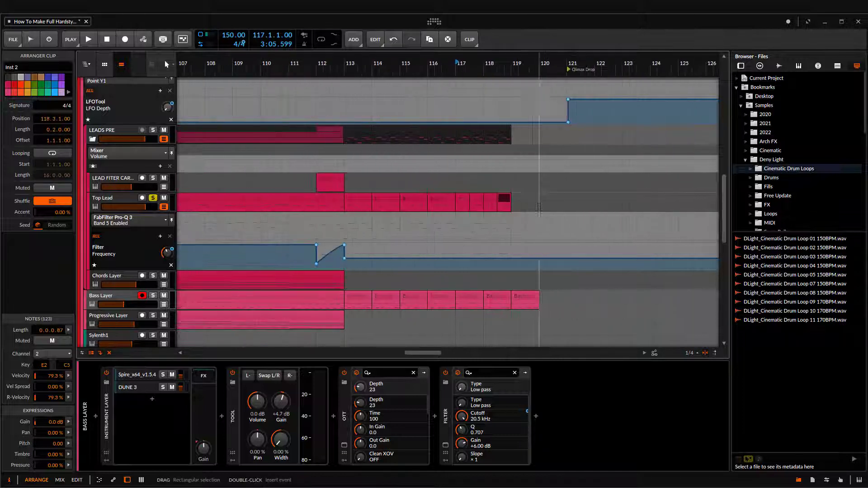
{"action": "key", "text": "ctrl+d"}
Shorten the Top Lead clip at bar 119 to one beat and duplicate it to fill the rest of that bar
{"action": "scroll", "coordinate": [527, 200], "scroll_direction": "up", "scroll_amount": 4}
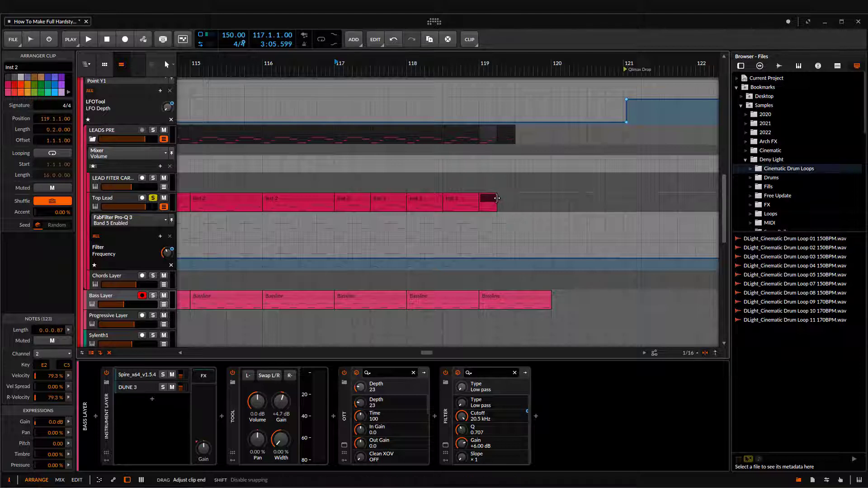
{"action": "key", "text": "ctrl+d"}
{"action": "key", "text": "ctrl+d"}
{"action": "key", "text": "ctrl+d"}
{"action": "key", "text": "ctrl+d"}
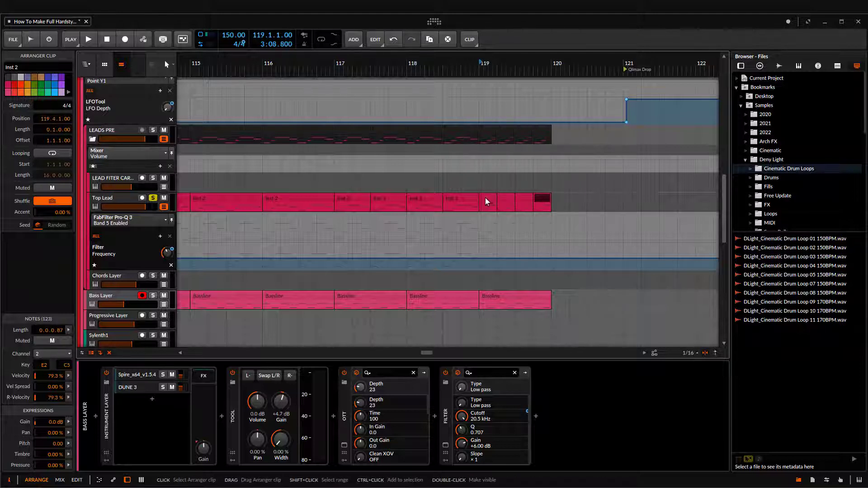
{"action": "scroll", "coordinate": [487, 199], "scroll_direction": "down", "scroll_amount": 2}
{"action": "key", "text": "Delete"}
{"action": "scroll", "coordinate": [424, 203], "scroll_direction": "down", "scroll_amount": 4}
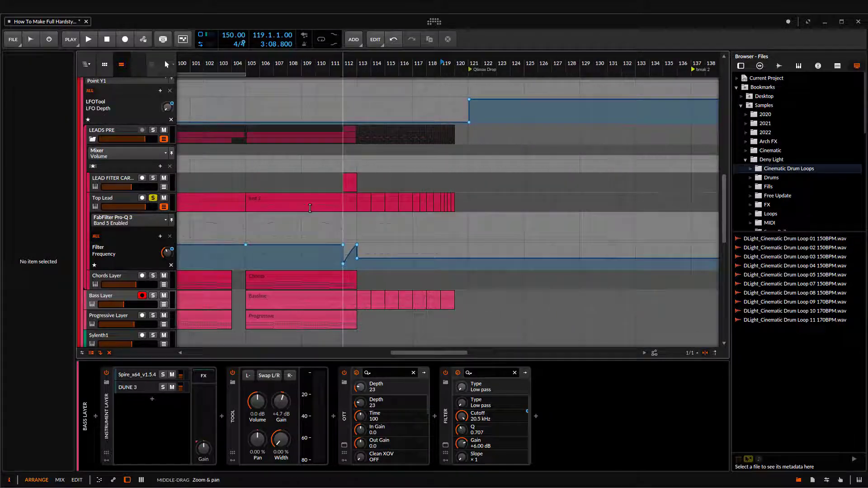
Play the Top Lead build-up from bar 113 through bar 119 and listen to the accelerating repeats
{"action": "left_click", "coordinate": [361, 213]}
{"action": "key", "text": "space"}
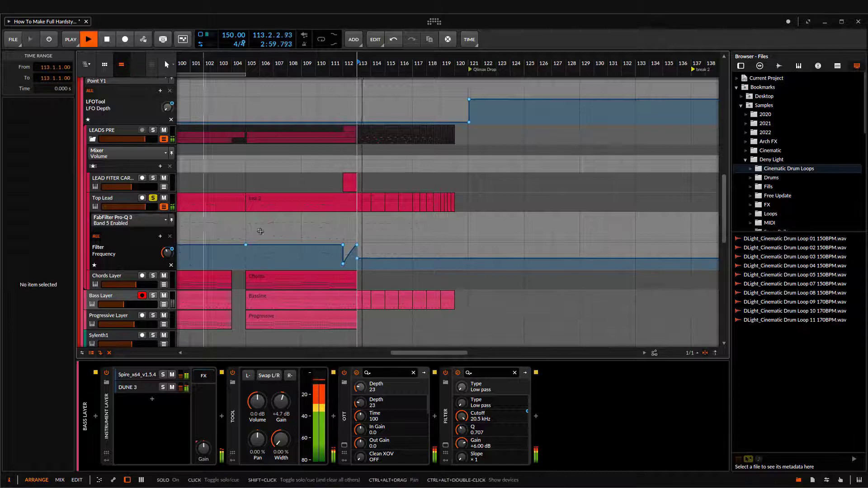
{"action": "scroll", "coordinate": [398, 247], "scroll_direction": "up", "scroll_amount": 3}
{"action": "scroll", "coordinate": [341, 258], "scroll_direction": "down", "scroll_amount": 2}
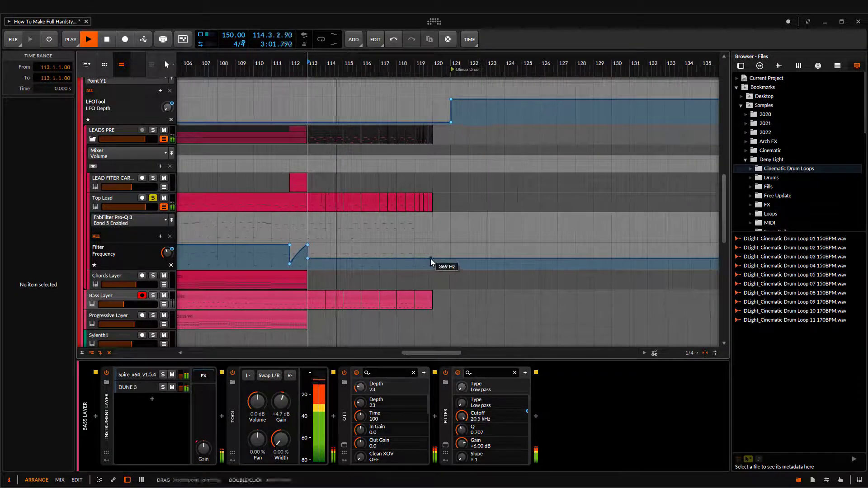
{"action": "scroll", "coordinate": [432, 258], "scroll_direction": "up", "scroll_amount": 1}
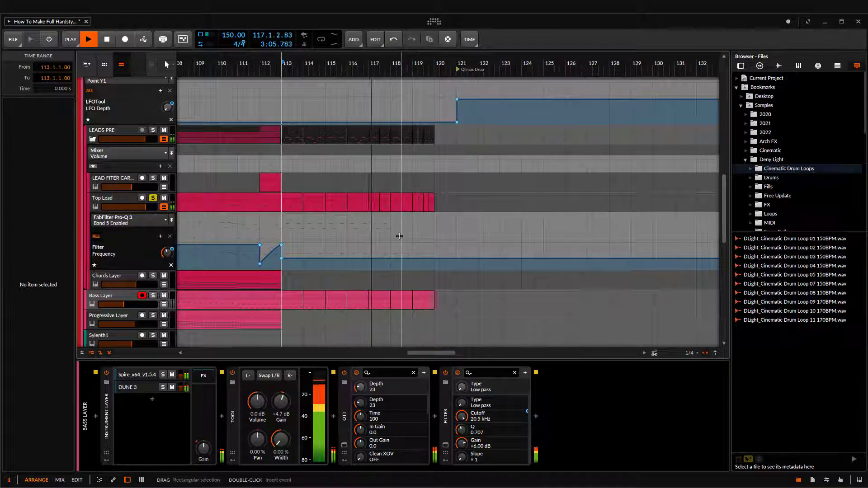
{"action": "scroll", "coordinate": [421, 246], "scroll_direction": "up", "scroll_amount": 3}
{"action": "scroll", "coordinate": [455, 257], "scroll_direction": "down", "scroll_amount": 2}
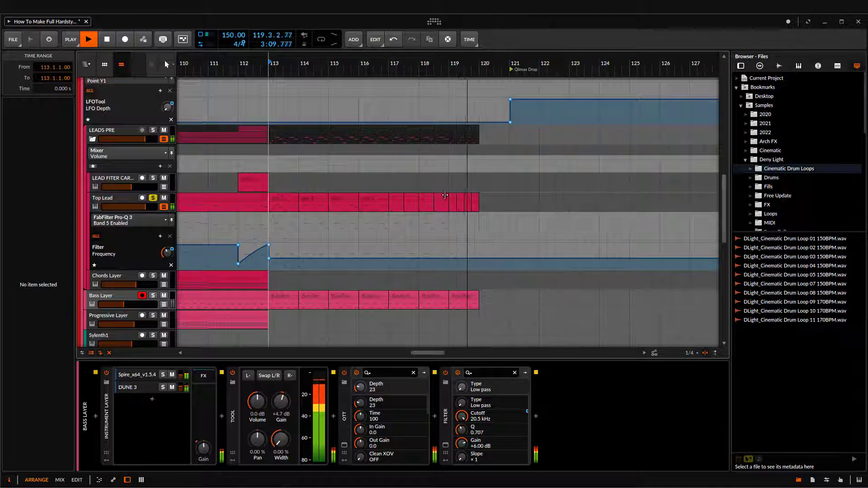
{"action": "key", "text": "space"}
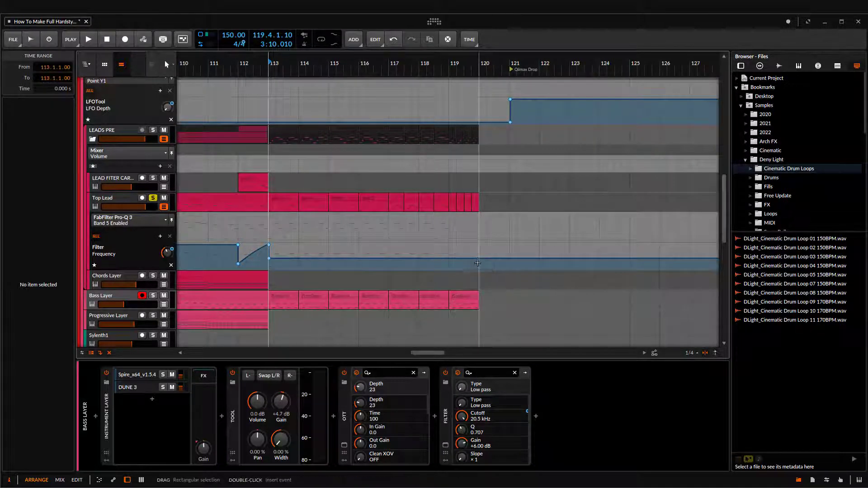
Add a 4.82 kHz filter frequency point at bar 120 and consolidate the Top Lead clips from bar 113 to 120 into one clip
{"action": "key", "text": "space"}
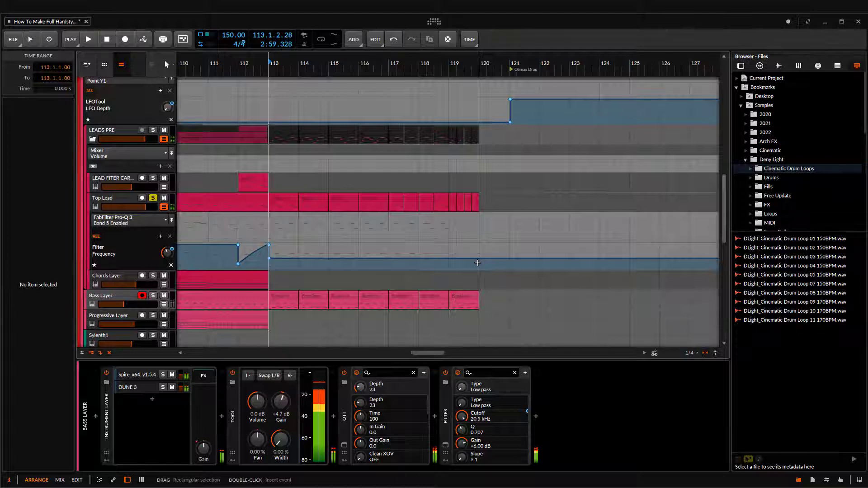
{"action": "left_click_drag", "start_coordinate": [478, 261], "coordinate": [480, 249]}
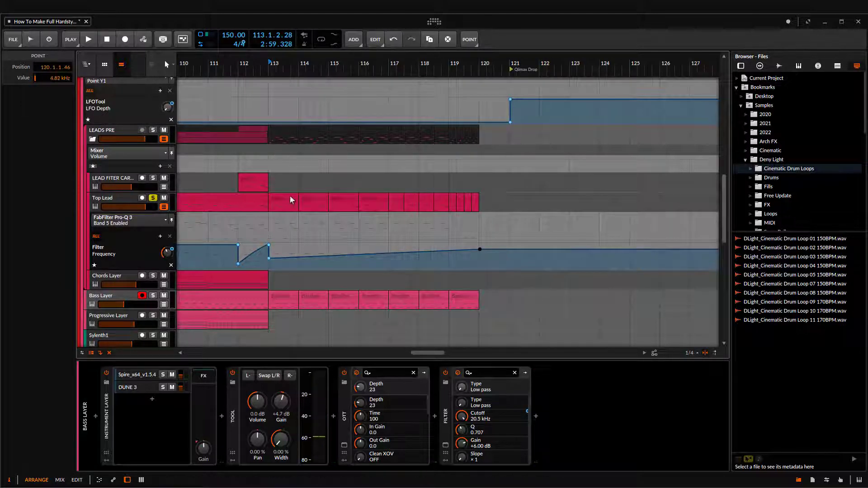
{"action": "left_click_drag", "start_coordinate": [483, 205], "coordinate": [514, 205]}
{"action": "key", "text": "Delete"}
{"action": "double_click", "coordinate": [450, 196]}
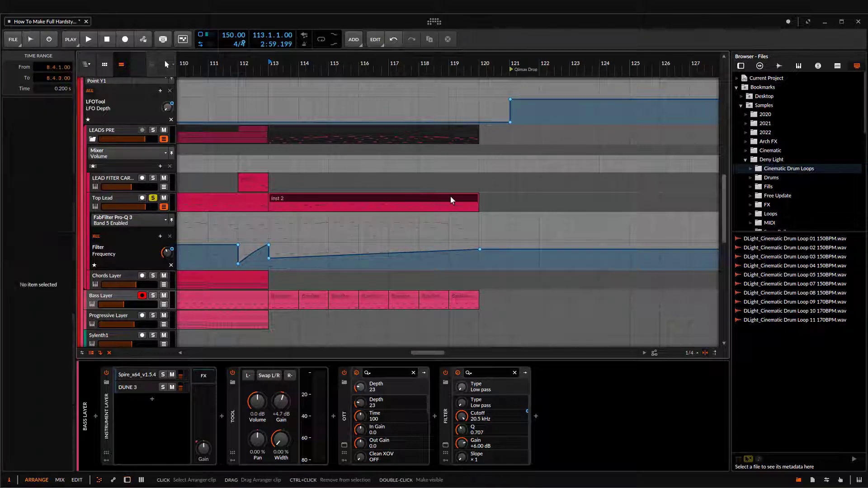
Delete the melody notes in the consolidated Top Lead clip, leaving one sustained note stretched across its full length
{"action": "left_click_drag", "start_coordinate": [271, 285], "coordinate": [271, 294]}
{"action": "left_click_drag", "start_coordinate": [524, 349], "coordinate": [345, 178]}
{"action": "key", "text": "Delete"}
{"action": "left_click_drag", "start_coordinate": [344, 181], "coordinate": [362, 190]}
{"action": "left_click_drag", "start_coordinate": [511, 405], "coordinate": [232, 233]}
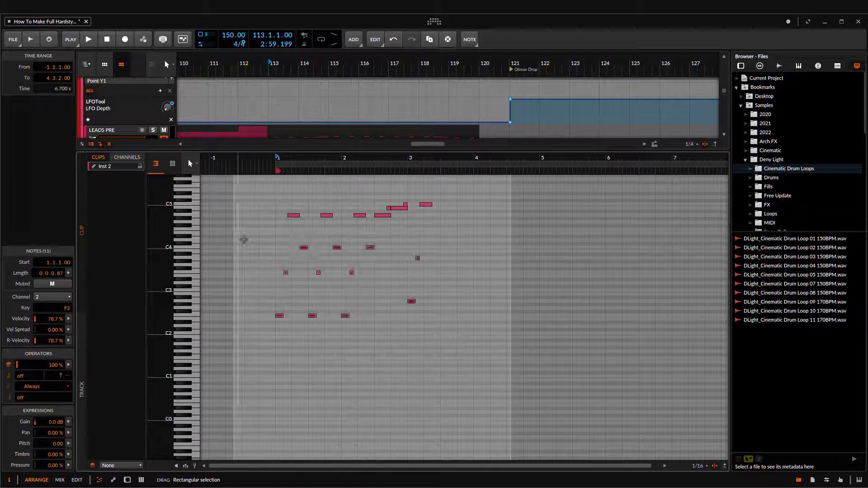
{"action": "key", "text": "Delete"}
{"action": "left_click_drag", "start_coordinate": [439, 245], "coordinate": [315, 167]}
{"action": "key", "text": "Delete"}
{"action": "left_click_drag", "start_coordinate": [161, 253], "coordinate": [418, 252]}
{"action": "scroll", "coordinate": [289, 288], "scroll_direction": "up", "scroll_amount": 4}
{"action": "scroll", "coordinate": [258, 290], "scroll_direction": "down", "scroll_amount": 5}
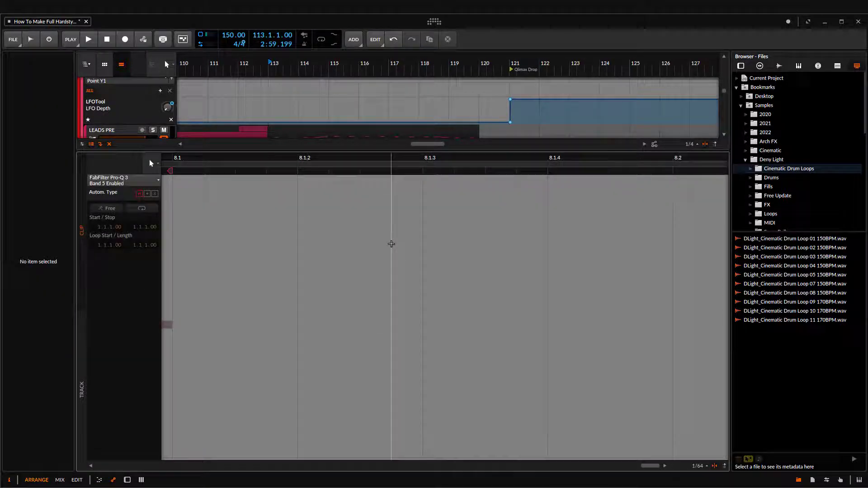
{"action": "key", "text": "a"}
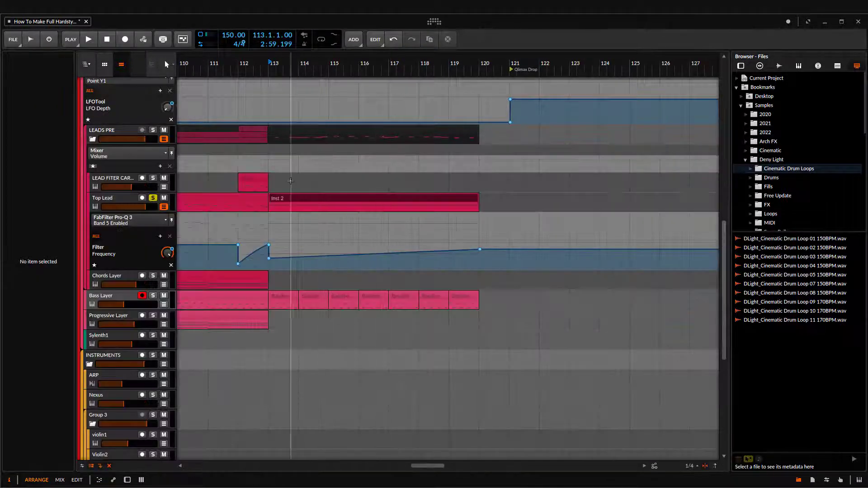
Raise the Top Lead filter frequency point at bar 120 to 19.9 kHz
{"action": "left_click", "coordinate": [269, 185]}
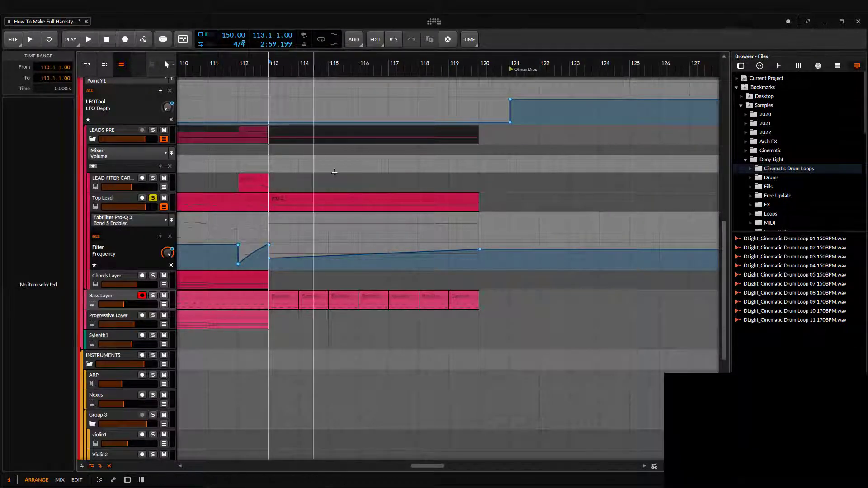
{"action": "scroll", "coordinate": [338, 191], "scroll_direction": "up", "scroll_amount": 5}
{"action": "scroll", "coordinate": [338, 192], "scroll_direction": "down", "scroll_amount": 5}
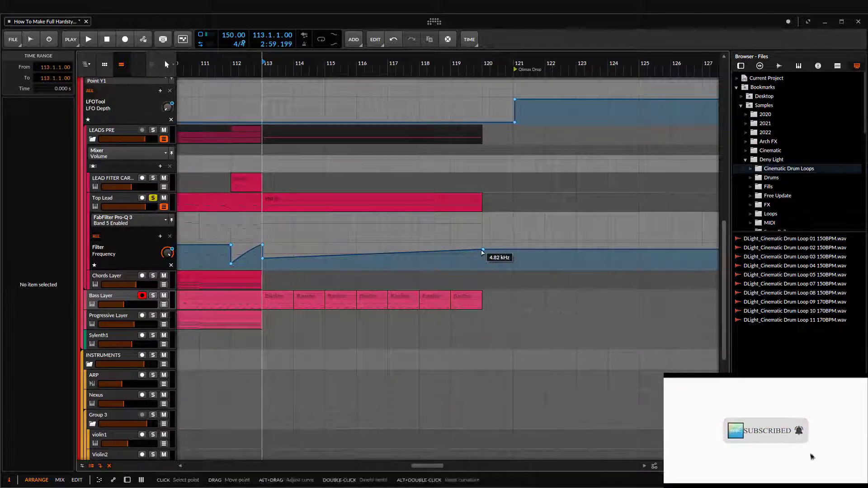
{"action": "left_click_drag", "start_coordinate": [483, 249], "coordinate": [482, 245]}
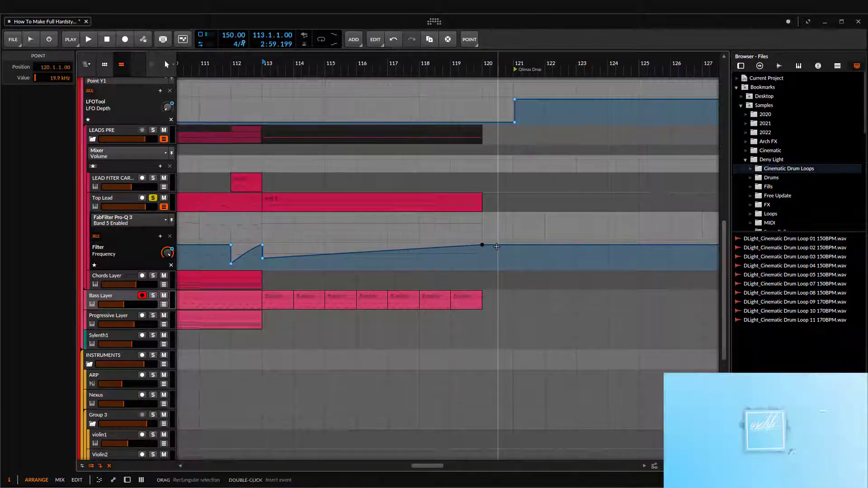
Play the transition from bar 112 and check the sustained lead with its rising filter against the bassline
{"action": "left_click", "coordinate": [230, 207]}
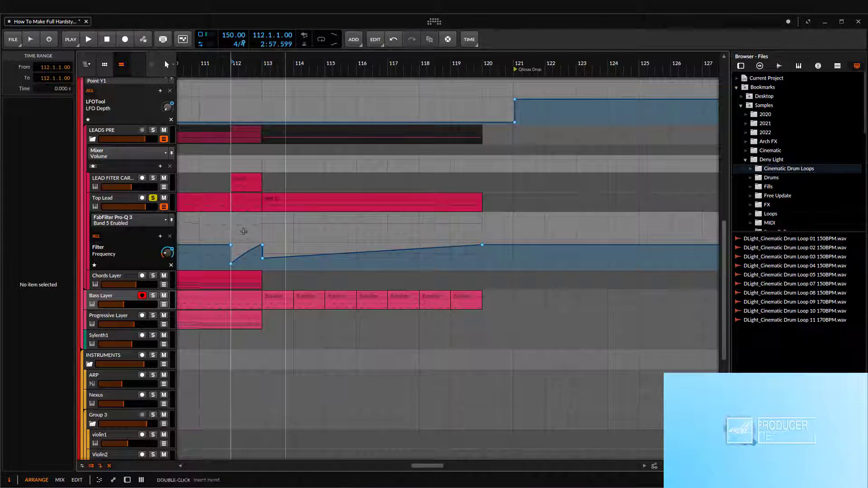
{"action": "key", "text": "space"}
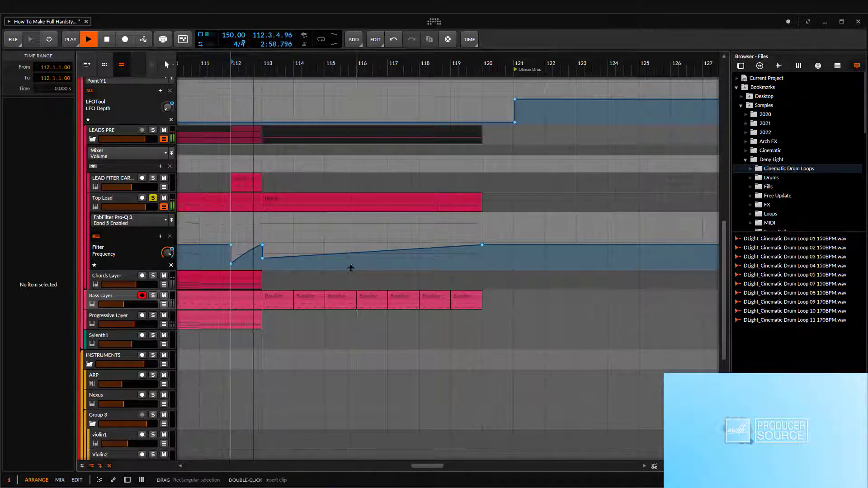
{"action": "scroll", "coordinate": [231, 227], "scroll_direction": "up", "scroll_amount": 5}
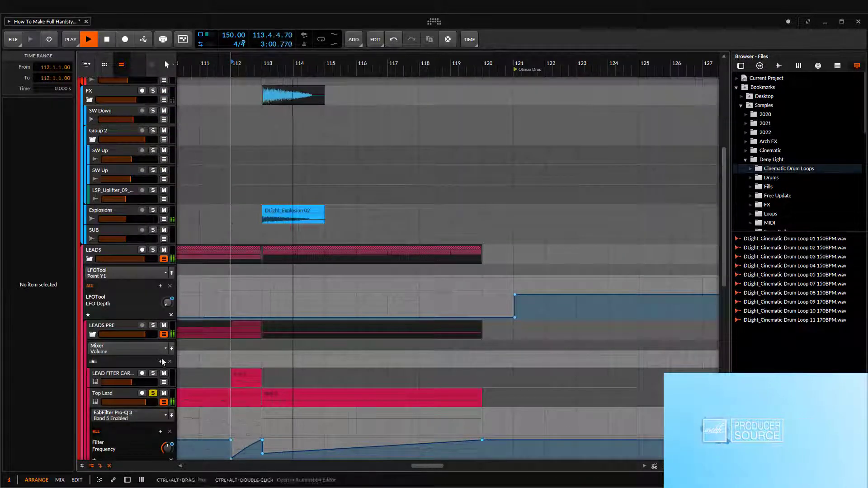
{"action": "scroll", "coordinate": [345, 347], "scroll_direction": "down", "scroll_amount": 5}
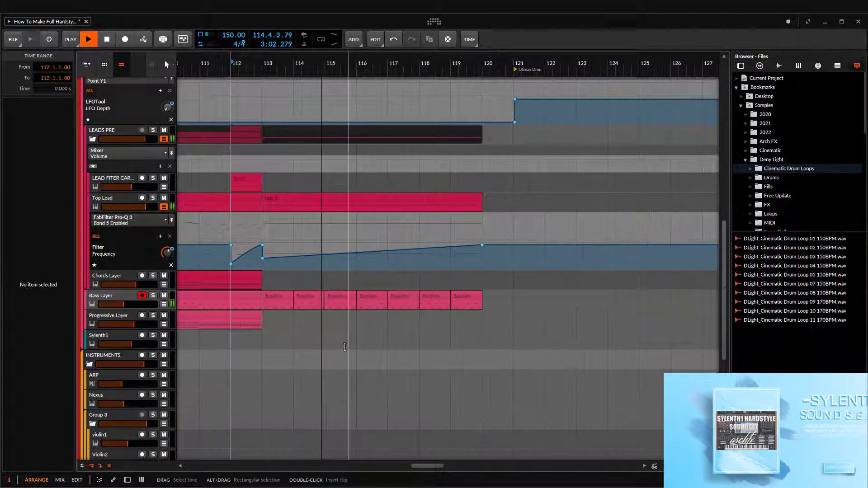
{"action": "left_click", "coordinate": [263, 258]}
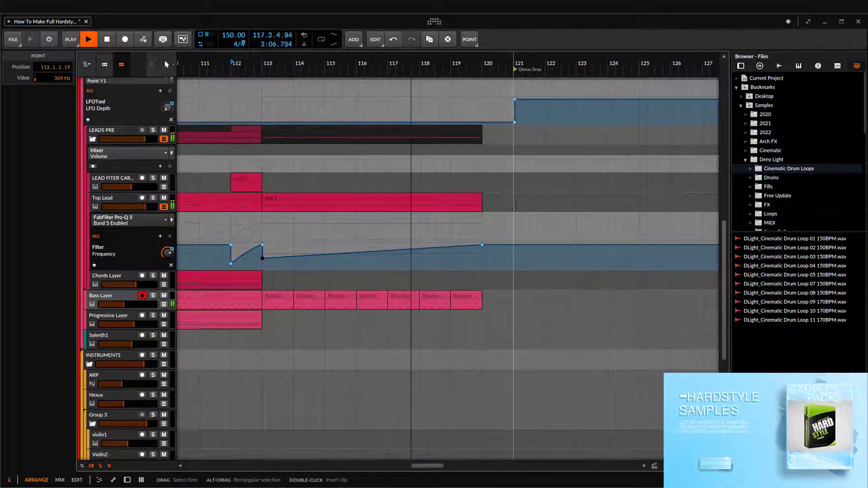
{"action": "key", "text": "space"}
Loop bars 113 to 121 and remove the VC 2A and FabFilter Saturn 2 devices from the Top Lead track
{"action": "left_click_drag", "start_coordinate": [513, 203], "coordinate": [262, 203]}
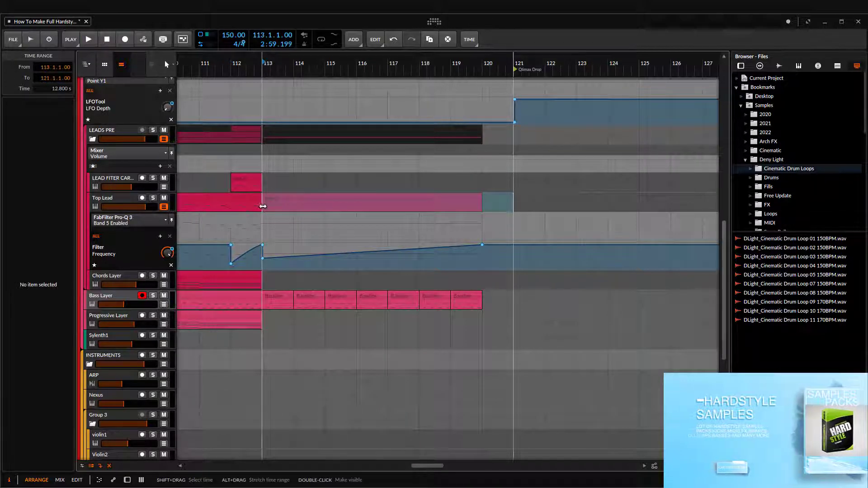
{"action": "left_click", "coordinate": [285, 203]}
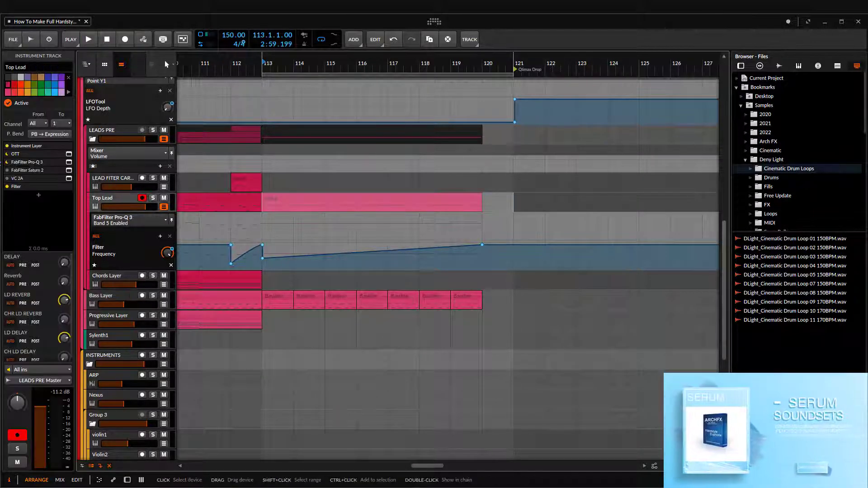
{"action": "left_click", "coordinate": [34, 178]}
{"action": "key", "text": "Delete"}
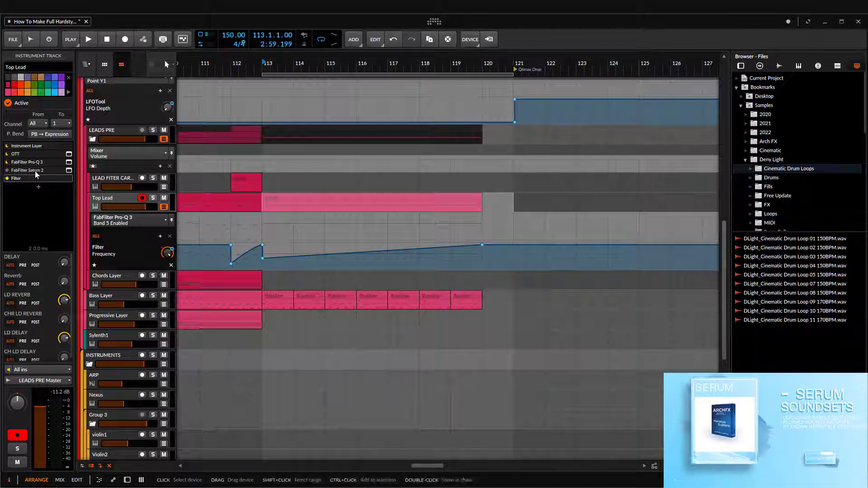
{"action": "left_click", "coordinate": [36, 170]}
{"action": "key", "text": "Delete"}
Open the first Sylenth1 in the Top Lead device chain and move its window clear of the bar 113 clip
{"action": "double_click", "coordinate": [38, 149]}
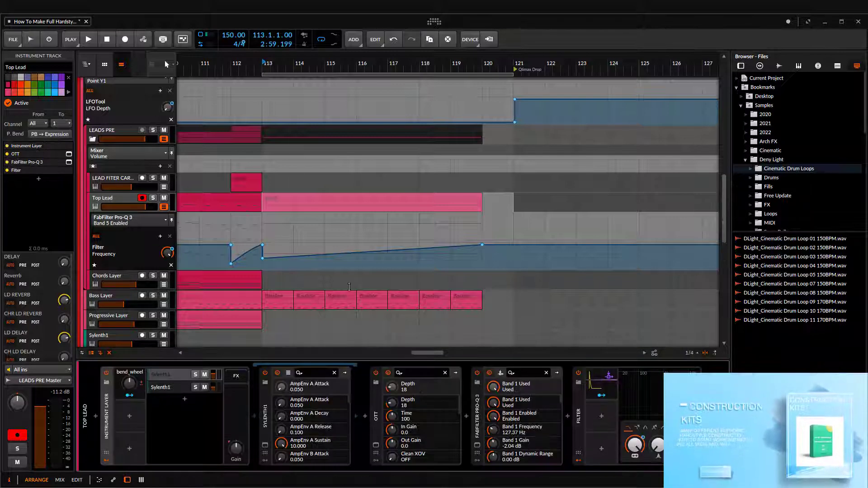
{"action": "left_click", "coordinate": [266, 445]}
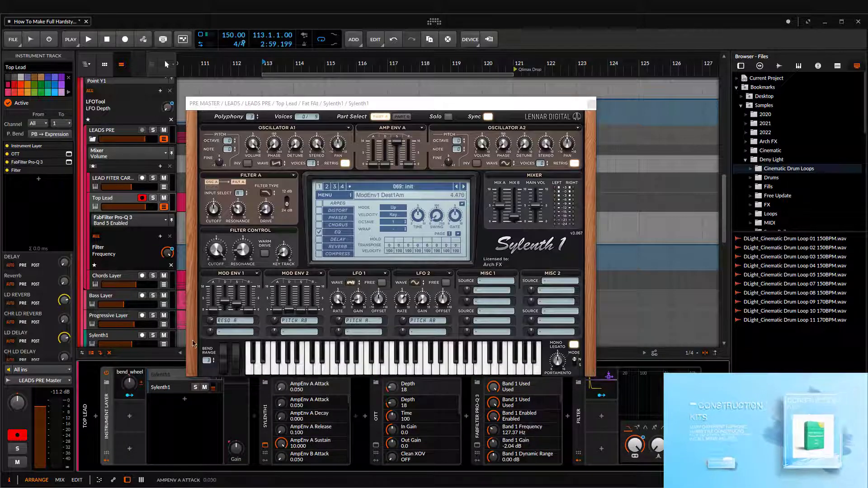
{"action": "left_click_drag", "start_coordinate": [345, 108], "coordinate": [583, 151]}
{"action": "left_click", "coordinate": [311, 206]}
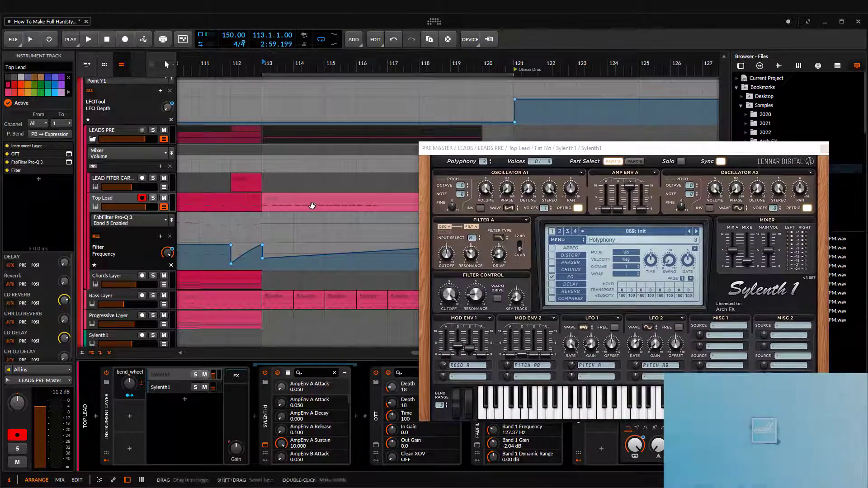
Adjust Sylenth1's pitch bend range and bring up its PitchBend parameter in the Top Lead automation lane
{"action": "scroll", "coordinate": [311, 206], "scroll_direction": "down", "scroll_amount": 2}
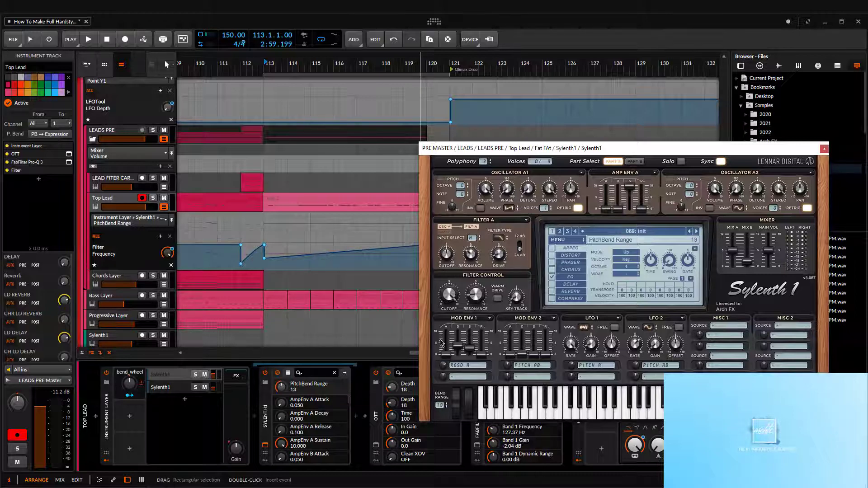
{"action": "left_click_drag", "start_coordinate": [438, 349], "coordinate": [438, 348]}
{"action": "left_click", "coordinate": [456, 403]}
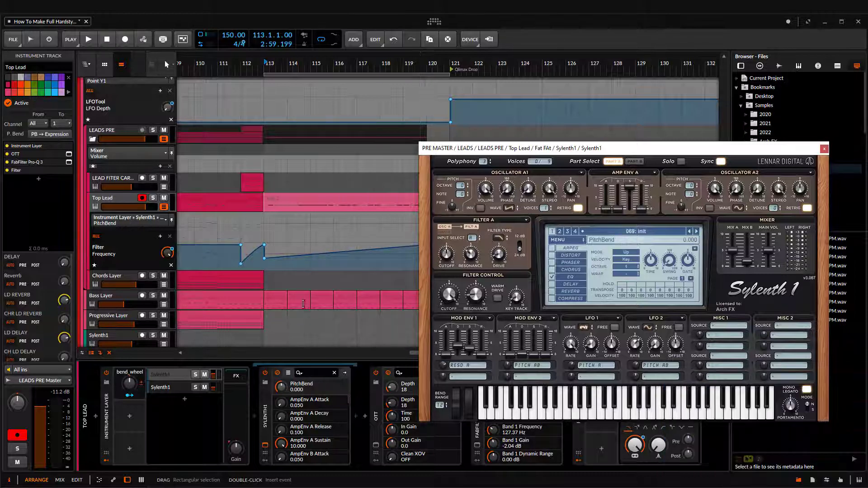
Draw a curved PitchBend ramp for the first Sylenth1 from 50% at bar 113 to 100% just before bar 120, dropping back to 50% at 120.1
{"action": "left_click_drag", "start_coordinate": [305, 225], "coordinate": [290, 204]}
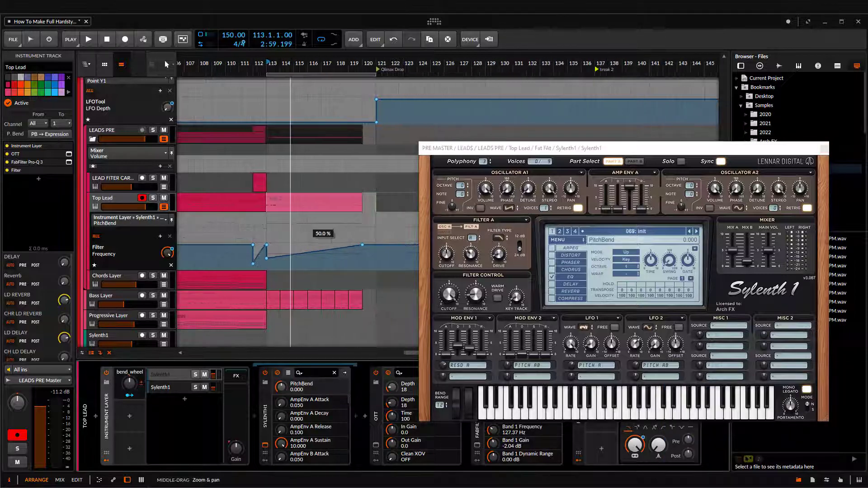
{"action": "left_click", "coordinate": [270, 232]}
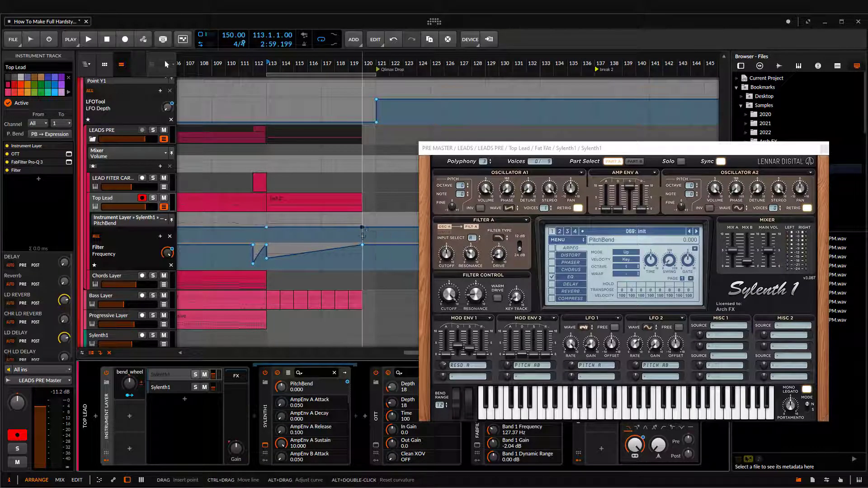
{"action": "scroll", "coordinate": [357, 231], "scroll_direction": "up", "scroll_amount": 3}
{"action": "left_click_drag", "start_coordinate": [382, 227], "coordinate": [382, 214]}
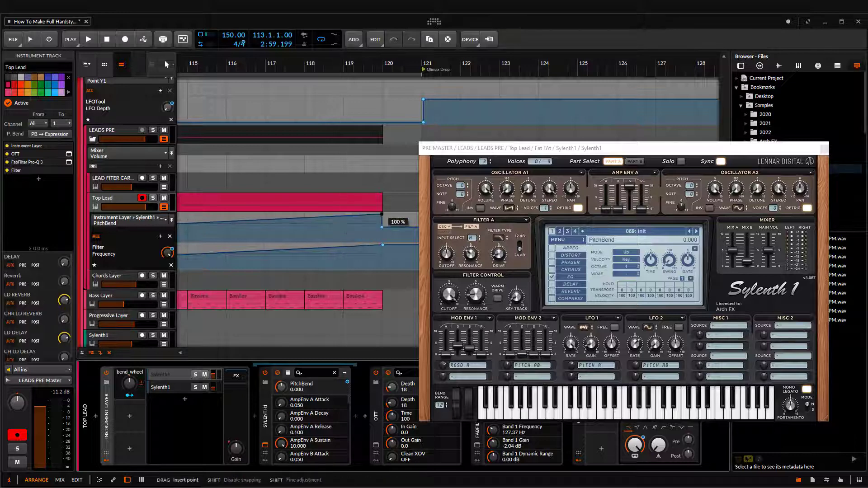
{"action": "left_click", "coordinate": [382, 228]}
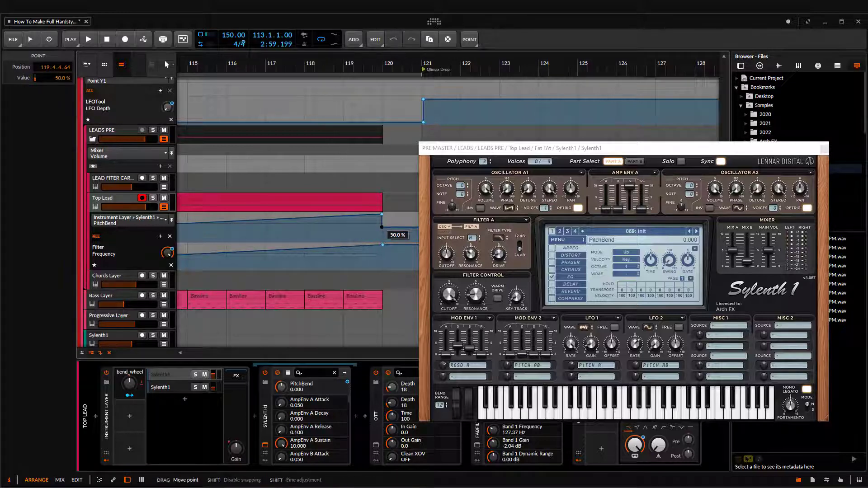
{"action": "scroll", "coordinate": [382, 227], "scroll_direction": "down", "scroll_amount": 2}
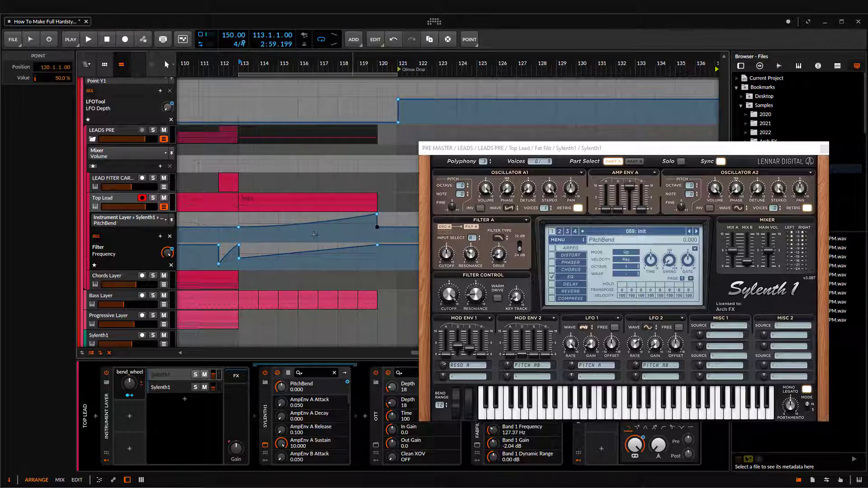
Play the transition from bar 112 to check the first Sylenth1's pitch bend ramp
{"action": "left_click", "coordinate": [219, 209]}
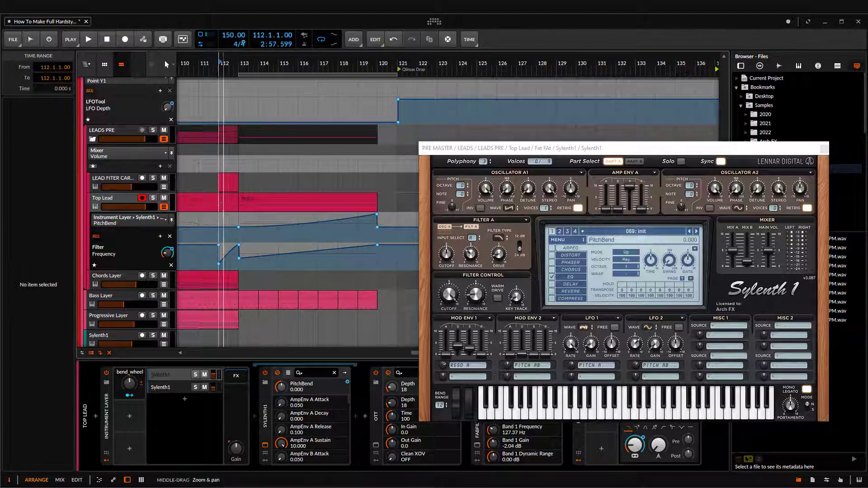
{"action": "scroll", "coordinate": [375, 275], "scroll_direction": "up", "scroll_amount": 2}
{"action": "key", "text": "space"}
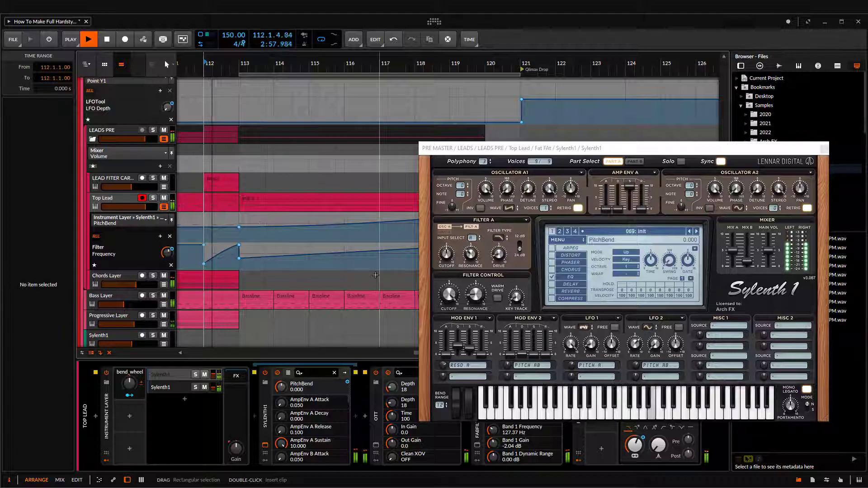
{"action": "scroll", "coordinate": [344, 252], "scroll_direction": "down", "scroll_amount": 2}
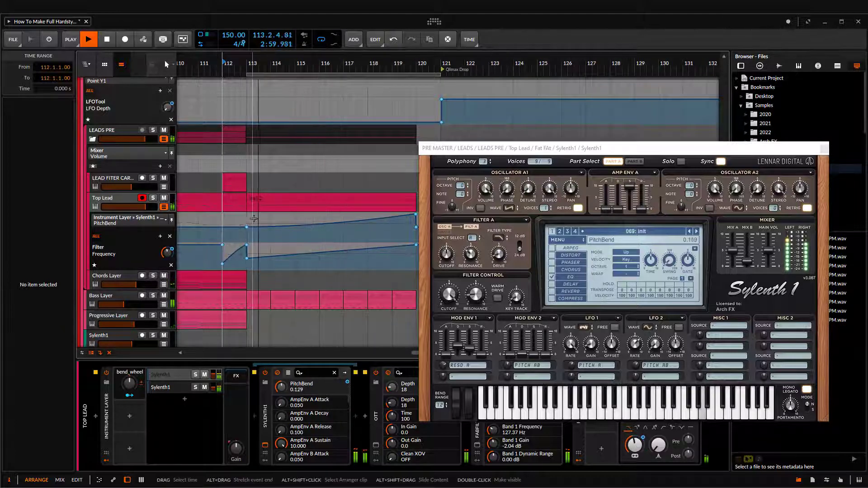
{"action": "scroll", "coordinate": [328, 223], "scroll_direction": "down", "scroll_amount": 2}
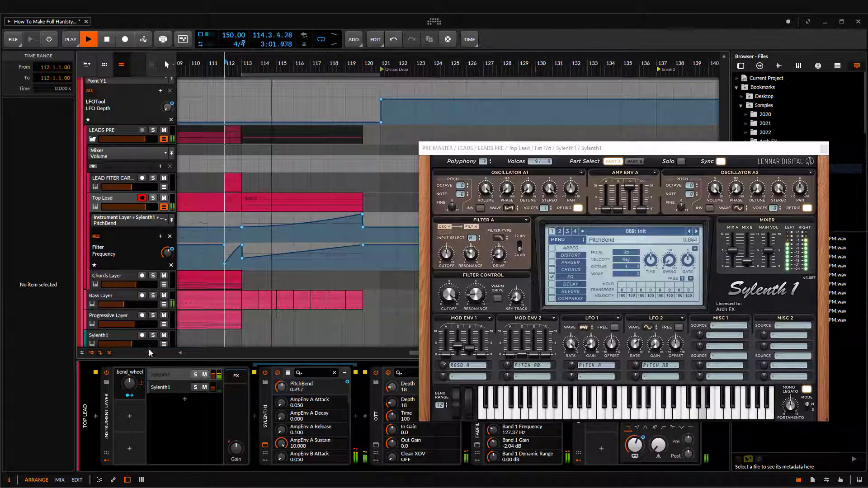
{"action": "key", "text": "space"}
Open the second Sylenth1 in the instrument layer, move its window clear, and bring up its PitchBend parameter in the Top Lead automation lane
{"action": "left_click", "coordinate": [164, 384]}
{"action": "left_click", "coordinate": [265, 445]}
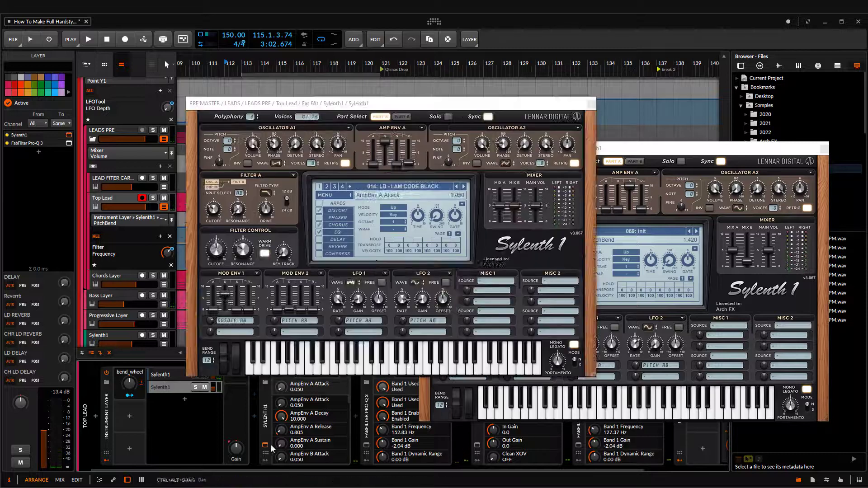
{"action": "left_click_drag", "start_coordinate": [559, 127], "coordinate": [561, 124]}
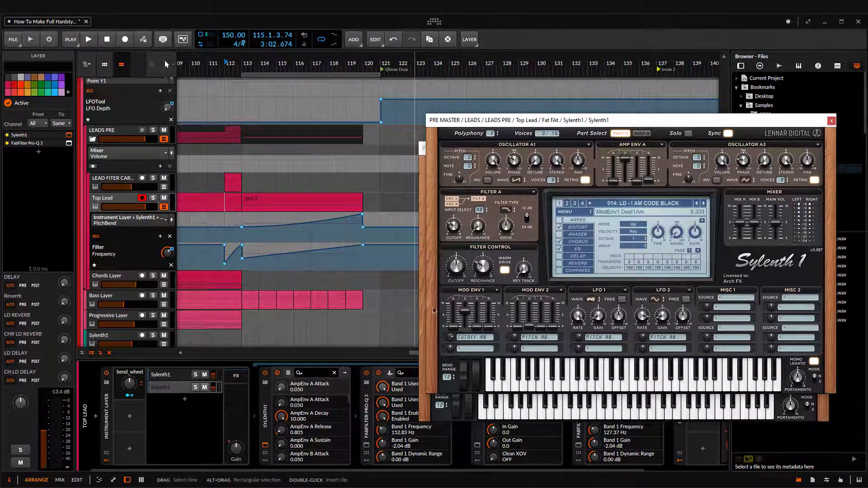
{"action": "left_click", "coordinate": [461, 378]}
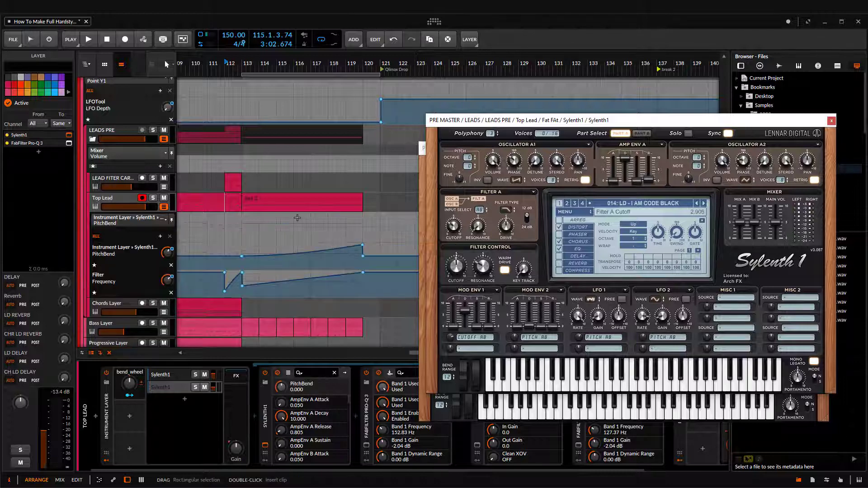
Draw a straight PitchBend ramp for the second Sylenth1 from 50% at bar 113 up to bar 120, and close its window
{"action": "left_click", "coordinate": [241, 228]}
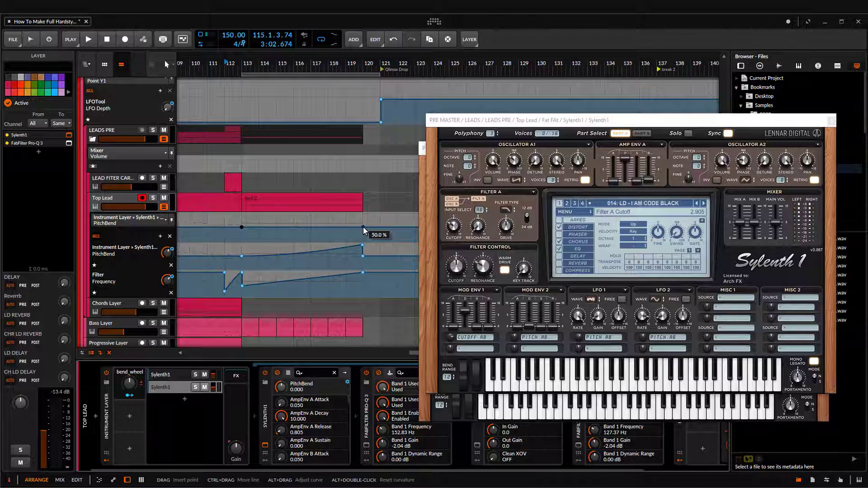
{"action": "left_click_drag", "start_coordinate": [364, 228], "coordinate": [363, 214]}
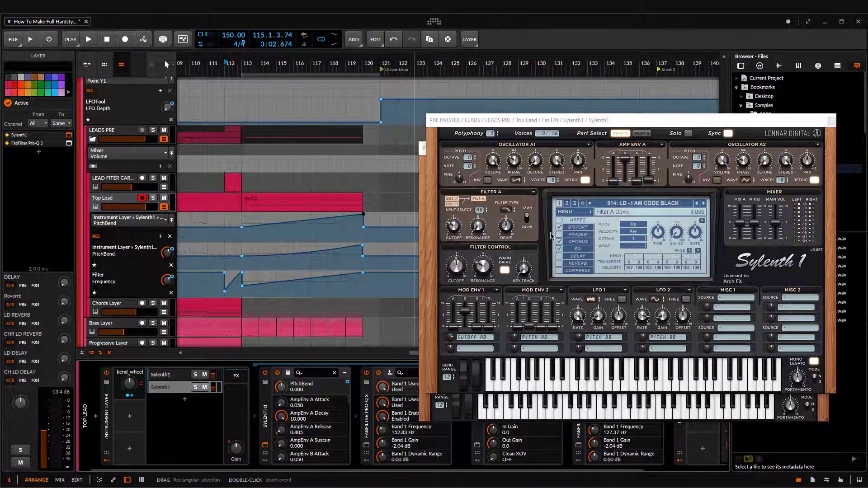
{"action": "left_click", "coordinate": [831, 120]}
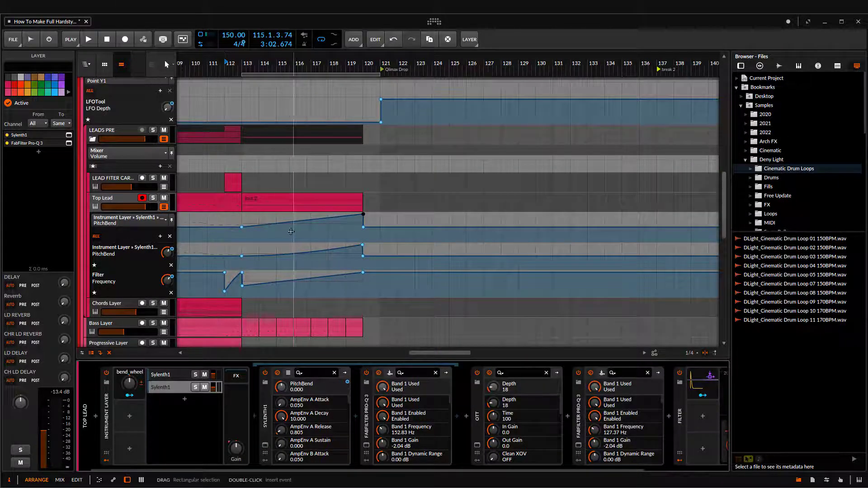
Copy the first Sylenth1's curved PitchBend automation from bar 113 to past bar 120 and paste it at bar 113 in the second Sylenth1's lane
{"action": "left_click_drag", "start_coordinate": [243, 259], "coordinate": [366, 254]}
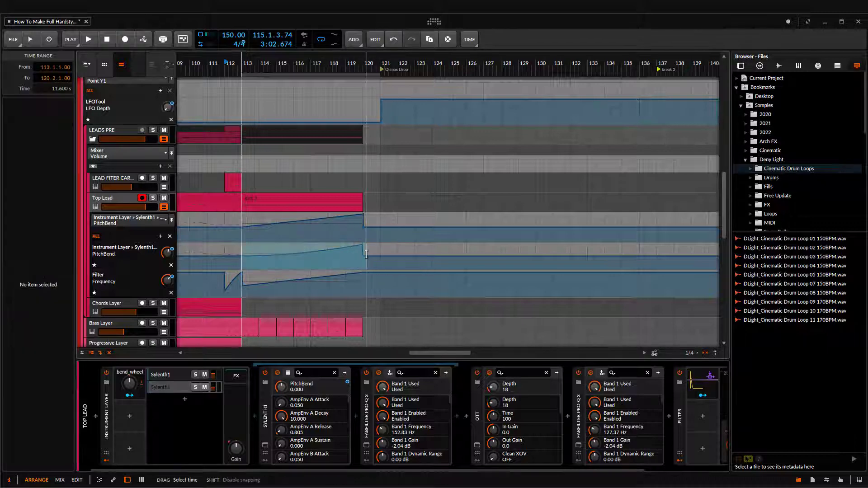
{"action": "left_click", "coordinate": [240, 227]}
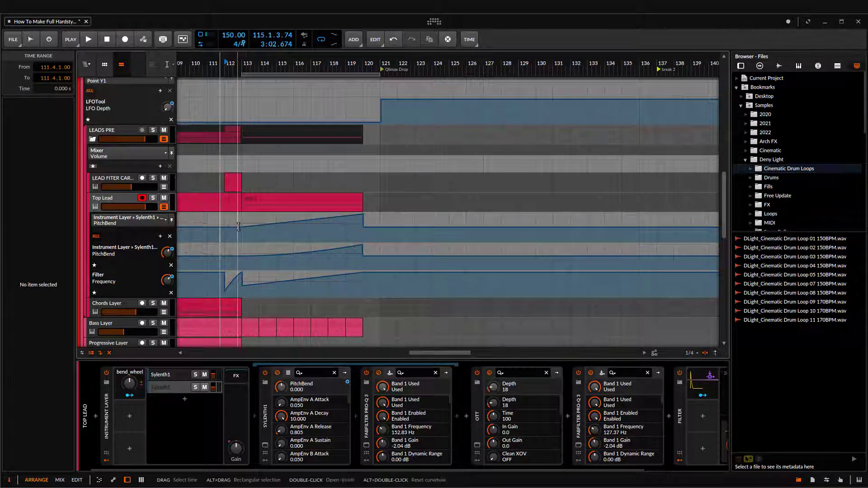
{"action": "left_click", "coordinate": [241, 227]}
{"action": "key", "text": "ctrl+v"}
{"action": "left_click_drag", "start_coordinate": [226, 226], "coordinate": [223, 208]}
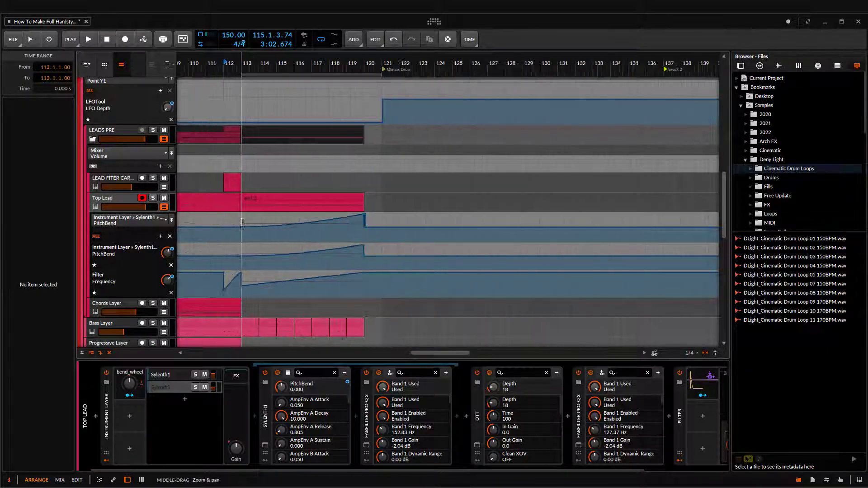
Play the transition from bar 112 to past bar 120 and check both pitch bend ramps against the bassline
{"action": "left_click", "coordinate": [223, 204]}
{"action": "scroll", "coordinate": [223, 235], "scroll_direction": "down", "scroll_amount": 3}
{"action": "key", "text": "space"}
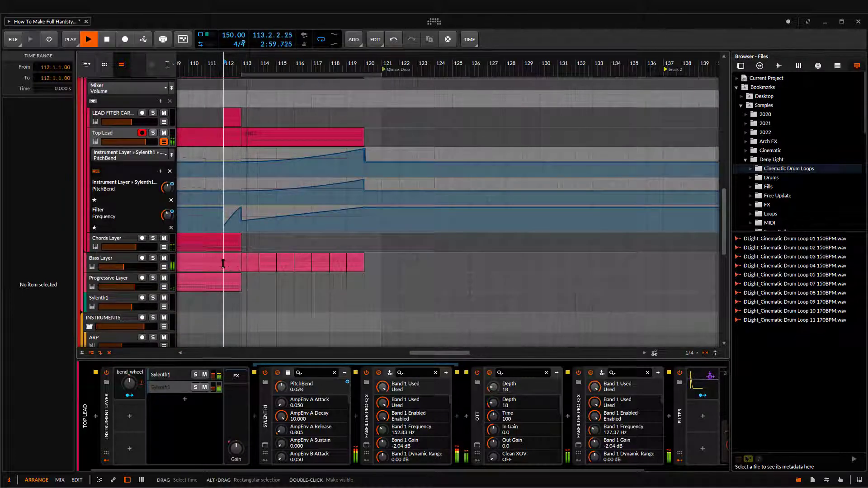
{"action": "scroll", "coordinate": [357, 264], "scroll_direction": "up", "scroll_amount": 4}
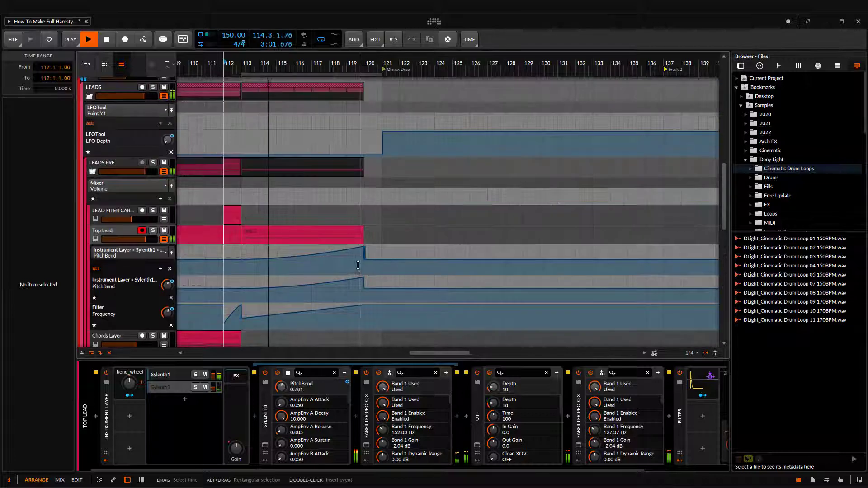
{"action": "scroll", "coordinate": [334, 272], "scroll_direction": "down", "scroll_amount": 8}
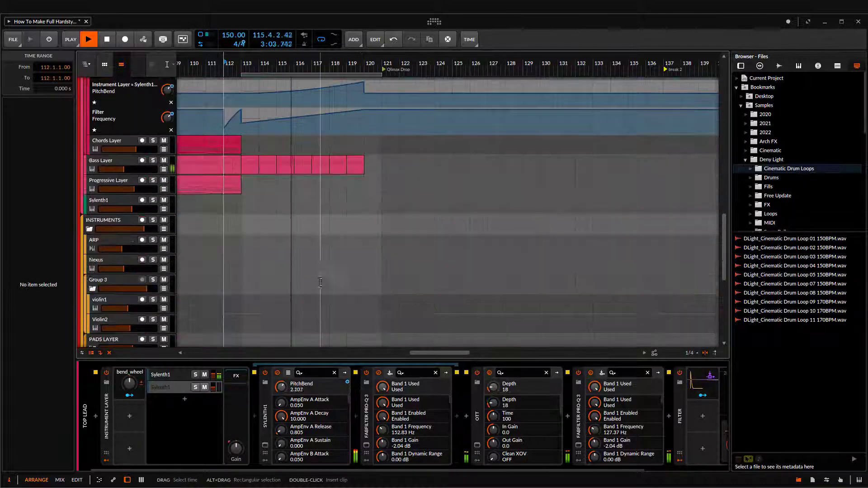
{"action": "scroll", "coordinate": [322, 284], "scroll_direction": "up", "scroll_amount": 5}
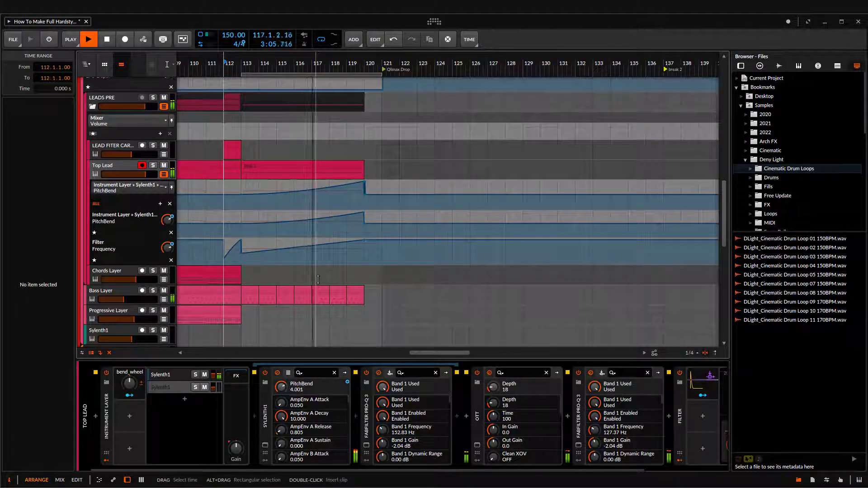
{"action": "left_click", "coordinate": [370, 199]}
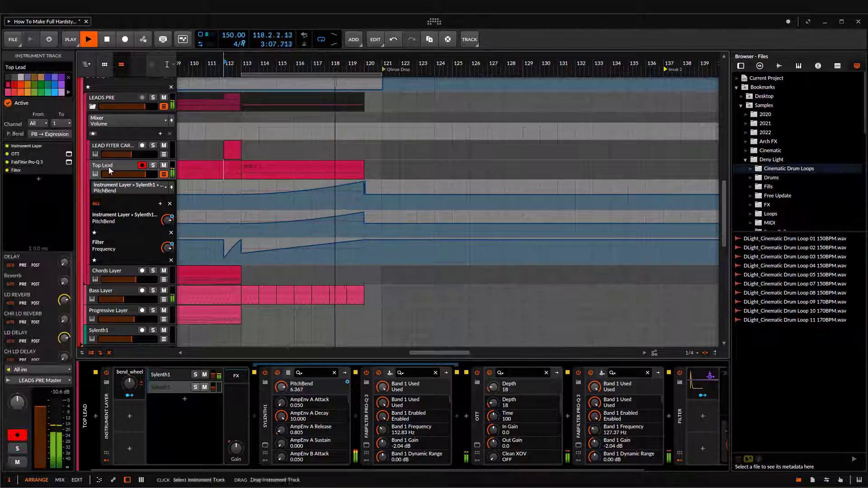
{"action": "left_click_drag", "start_coordinate": [365, 198], "coordinate": [385, 226]}
{"action": "scroll", "coordinate": [372, 213], "scroll_direction": "up", "scroll_amount": 1}
{"action": "scroll", "coordinate": [372, 199], "scroll_direction": "up", "scroll_amount": 3}
{"action": "key", "text": "space"}
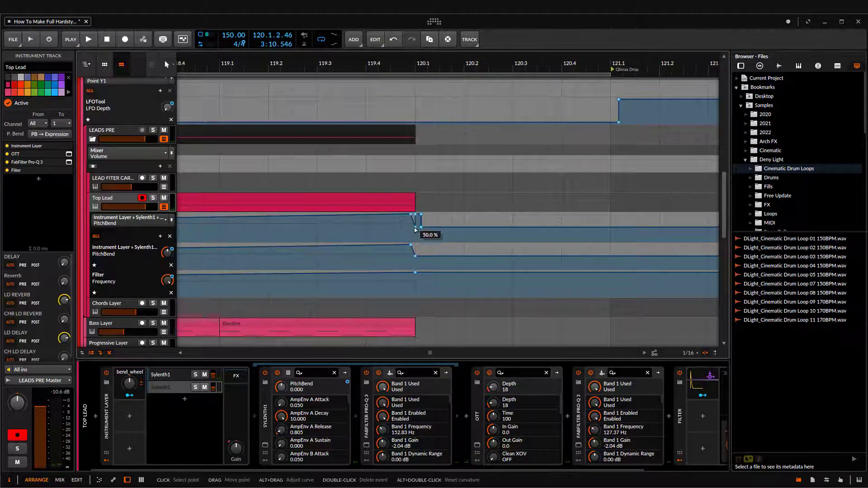
Delete the stray high PitchBend points just after 120.1 in the second Sylenth1's automation lane
{"action": "left_click", "coordinate": [417, 217]}
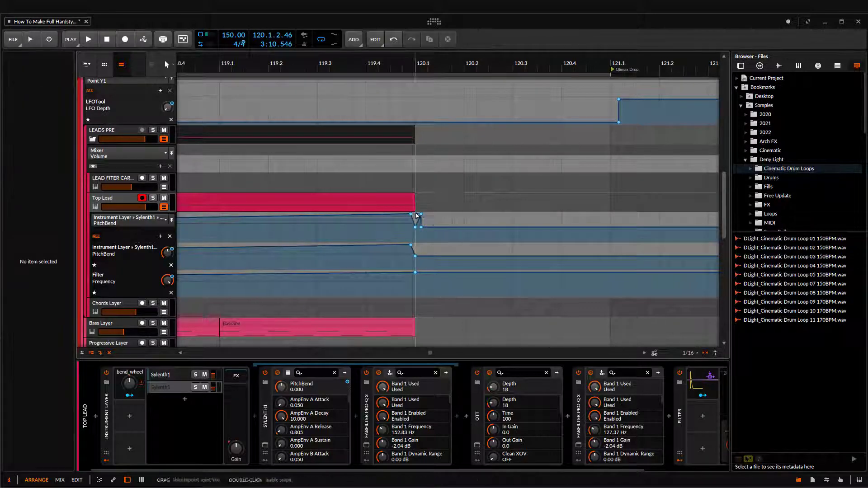
{"action": "right_click", "coordinate": [420, 218]}
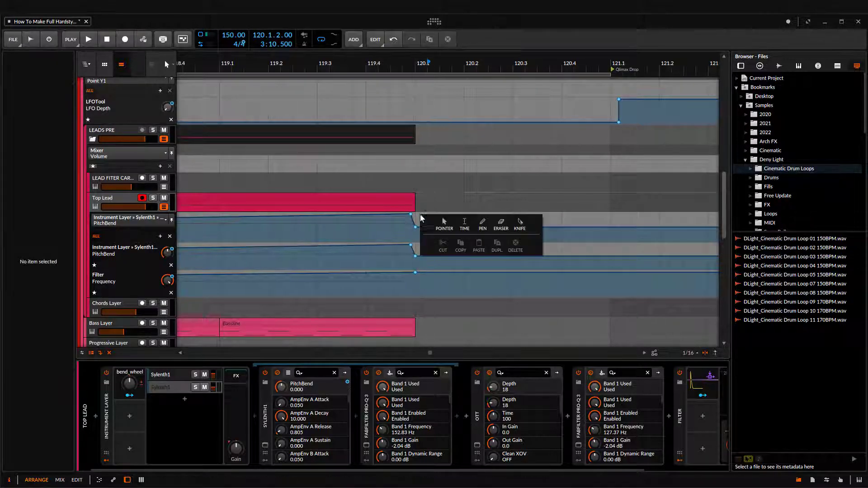
{"action": "left_click", "coordinate": [412, 268]}
{"action": "scroll", "coordinate": [434, 271], "scroll_direction": "up", "scroll_amount": 2}
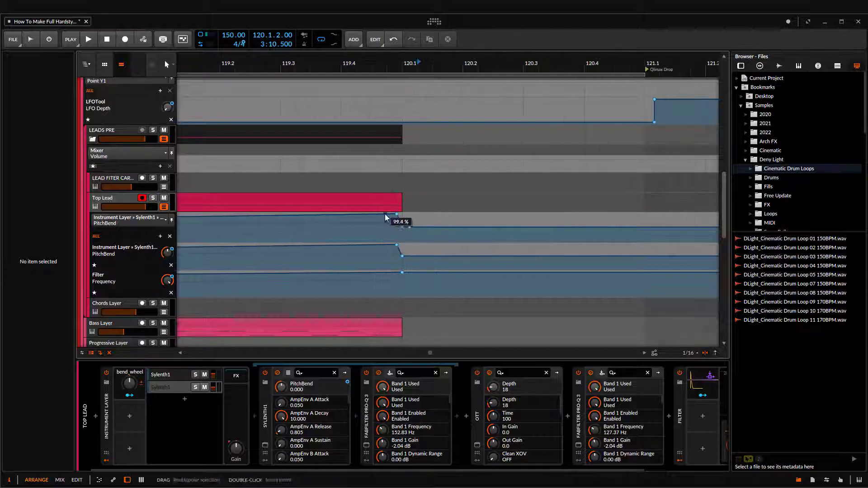
Play from 119.4 to check the pitch bend reset at the lead's end, and return the play position to bar 113
{"action": "left_click", "coordinate": [339, 205]}
{"action": "scroll", "coordinate": [313, 208], "scroll_direction": "down", "scroll_amount": 2}
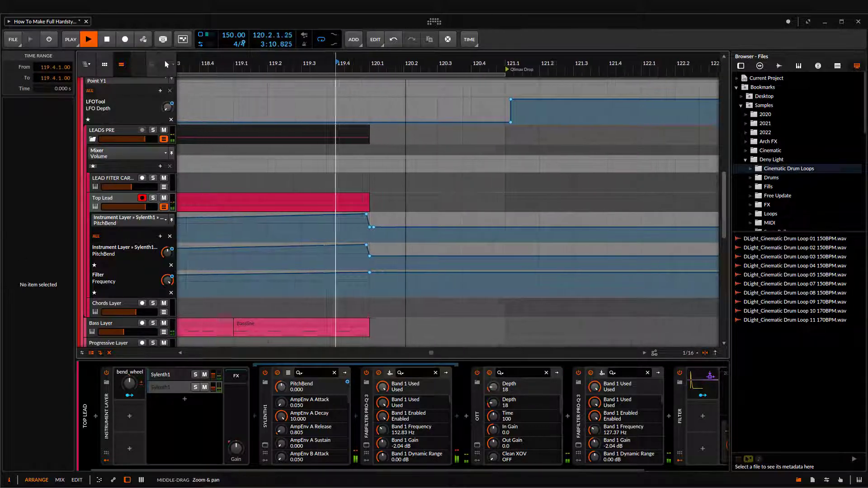
{"action": "scroll", "coordinate": [332, 217], "scroll_direction": "down", "scroll_amount": 5}
{"action": "key", "text": "space"}
{"action": "left_click", "coordinate": [333, 218]}
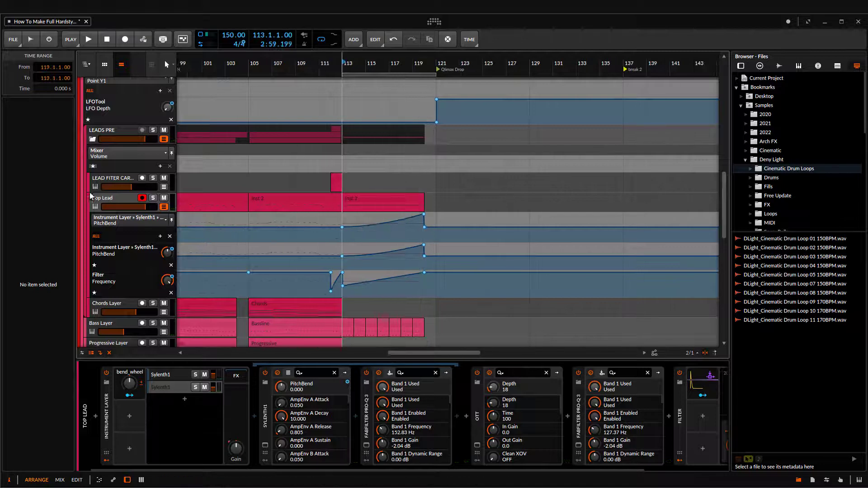
Search the device browser for "mauto" and add MAutopan to the end of the Top Lead device chain
{"action": "left_click", "coordinate": [38, 179]}
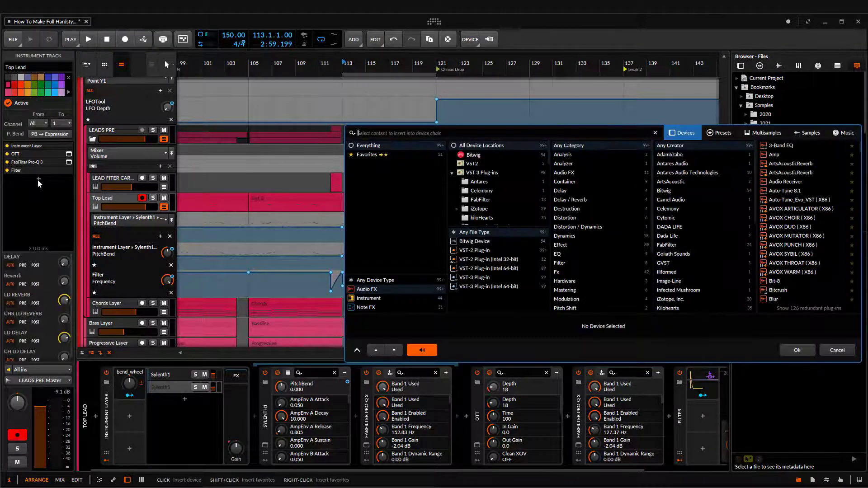
{"action": "type", "text": "me"}
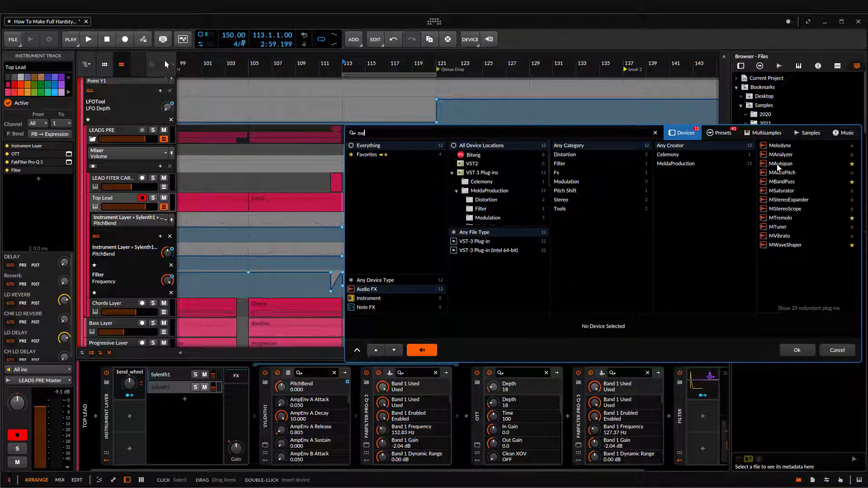
{"action": "key", "text": "BackSpace"}
{"action": "type", "text": "auto"}
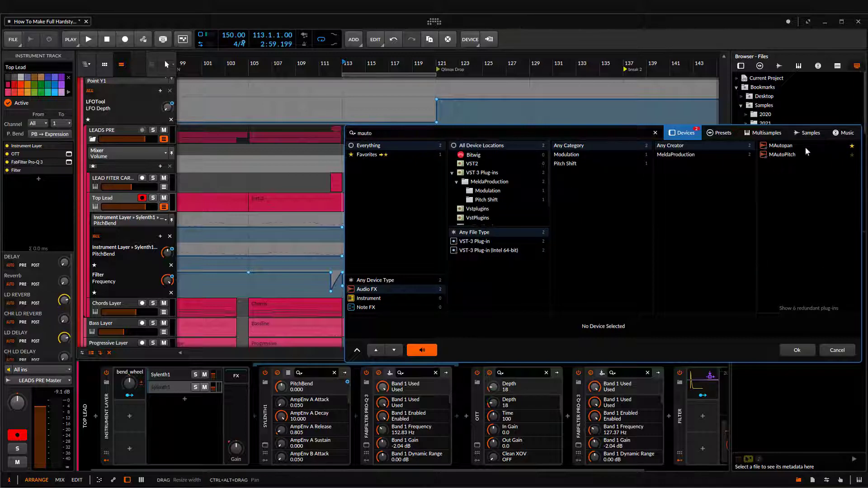
{"action": "double_click", "coordinate": [795, 144]}
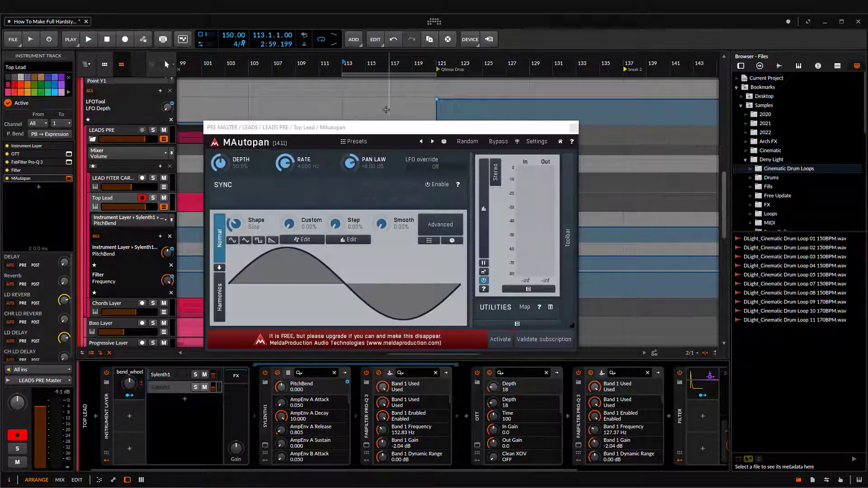
Automate MAutopan's Depth on Top Lead to jump from 0% to 100% at bar 113 and drop to 0% at bar 121
{"action": "left_click_drag", "start_coordinate": [394, 129], "coordinate": [637, 123]}
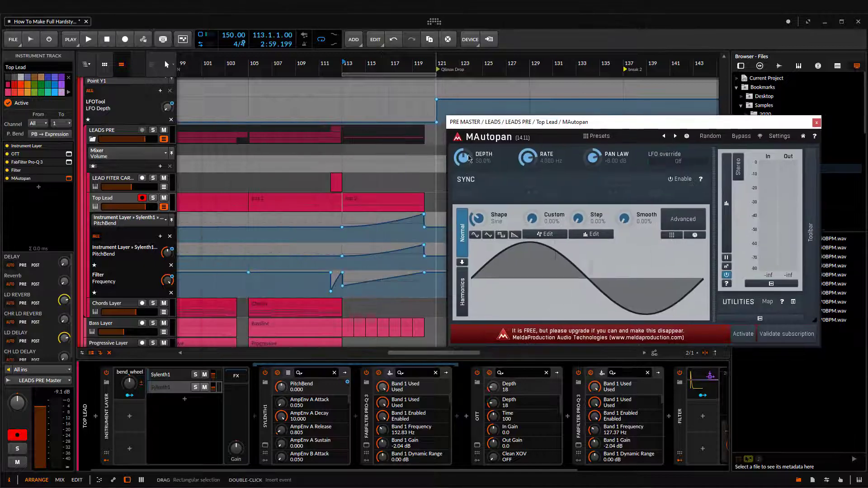
{"action": "left_click_drag", "start_coordinate": [468, 157], "coordinate": [460, 307]}
{"action": "left_click", "coordinate": [342, 241]}
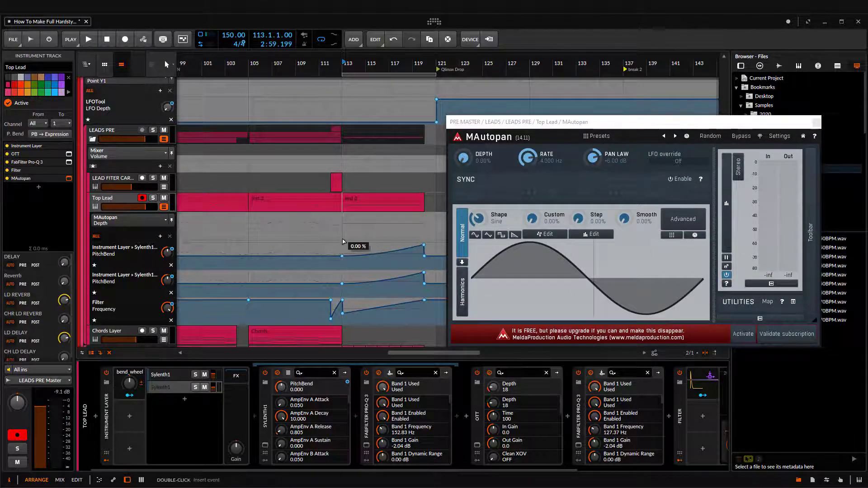
{"action": "left_click_drag", "start_coordinate": [348, 241], "coordinate": [342, 214]}
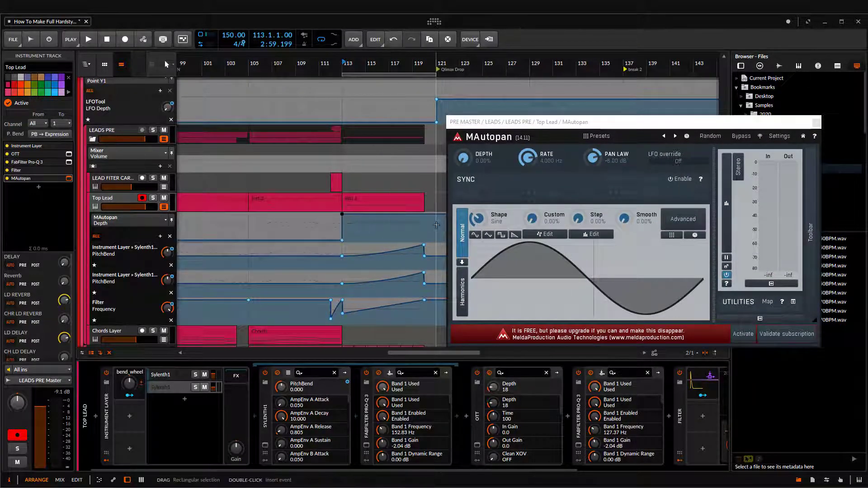
{"action": "left_click", "coordinate": [425, 214]}
{"action": "left_click_drag", "start_coordinate": [425, 246], "coordinate": [323, 254]}
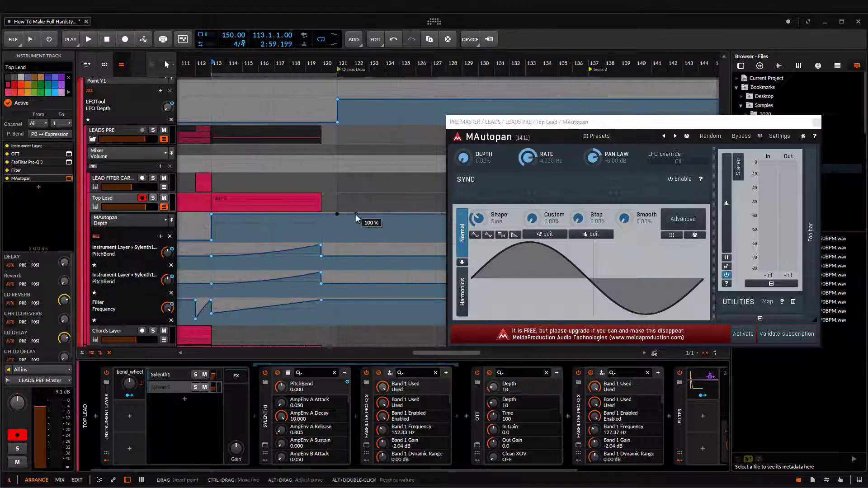
{"action": "mouse_move", "coordinate": [355, 215]}
{"action": "left_mouse_down"}
{"action": "mouse_move", "coordinate": [330, 241]}
{"action": "mouse_move", "coordinate": [355, 212]}
{"action": "left_mouse_up"}
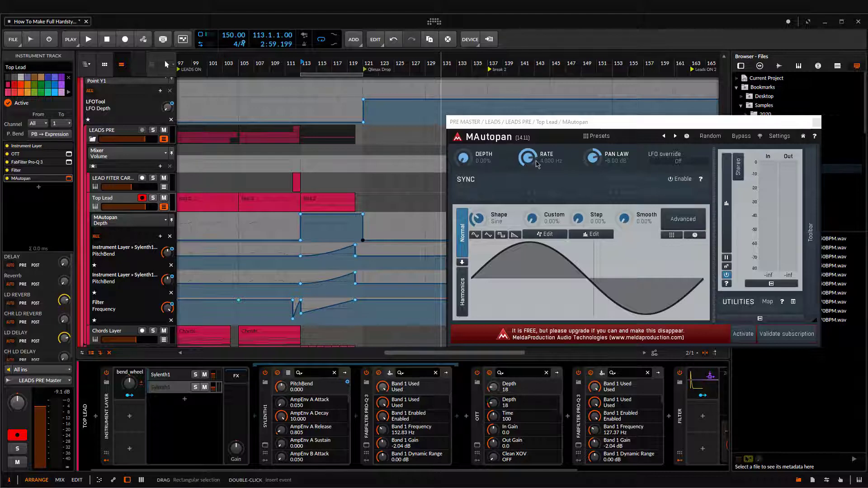
Set MAutopan's Rate to 0.0100 Hz and automate it rising from 0% at bar 113 to 100% at the lead's end, with a reset to 0%
{"action": "left_click_drag", "start_coordinate": [536, 164], "coordinate": [529, 176]}
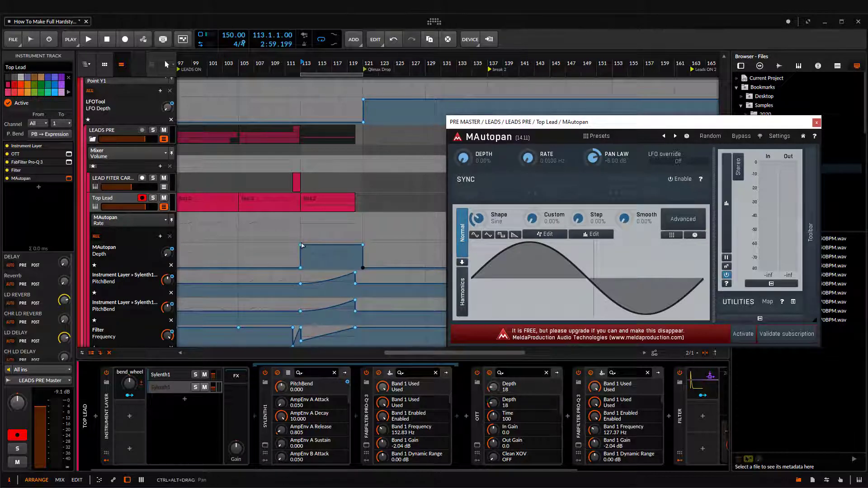
{"action": "scroll", "coordinate": [312, 246], "scroll_direction": "up", "scroll_amount": 2}
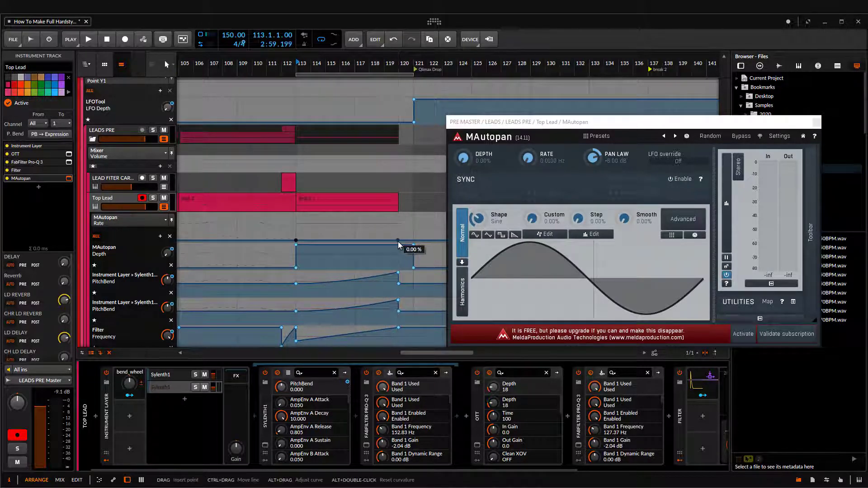
{"action": "mouse_move", "coordinate": [398, 242]}
{"action": "left_mouse_down"}
{"action": "mouse_move", "coordinate": [398, 214]}
{"action": "mouse_move", "coordinate": [398, 240]}
{"action": "left_mouse_up"}
{"action": "scroll", "coordinate": [309, 240], "scroll_direction": "up", "scroll_amount": 2}
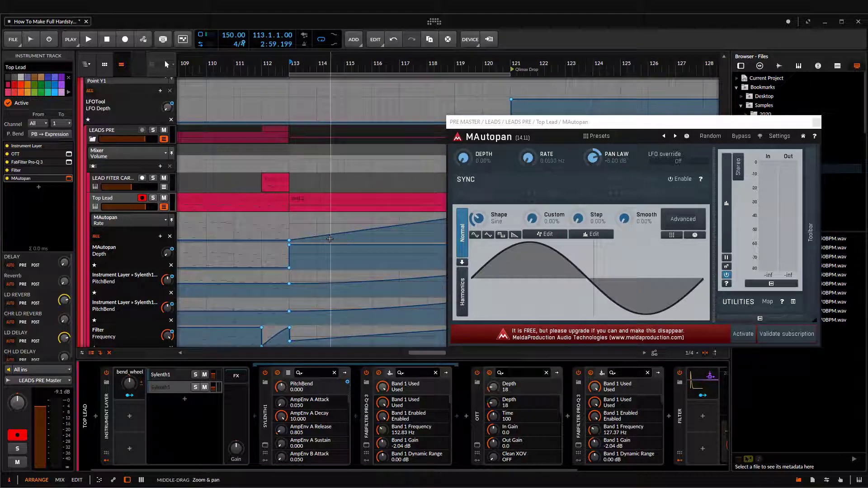
Try a 43% starting value for the Rate ramp at bar 113 and play from there
{"action": "right_click", "coordinate": [290, 242]}
{"action": "left_click", "coordinate": [285, 240]}
{"action": "left_click_drag", "start_coordinate": [290, 241], "coordinate": [290, 229]}
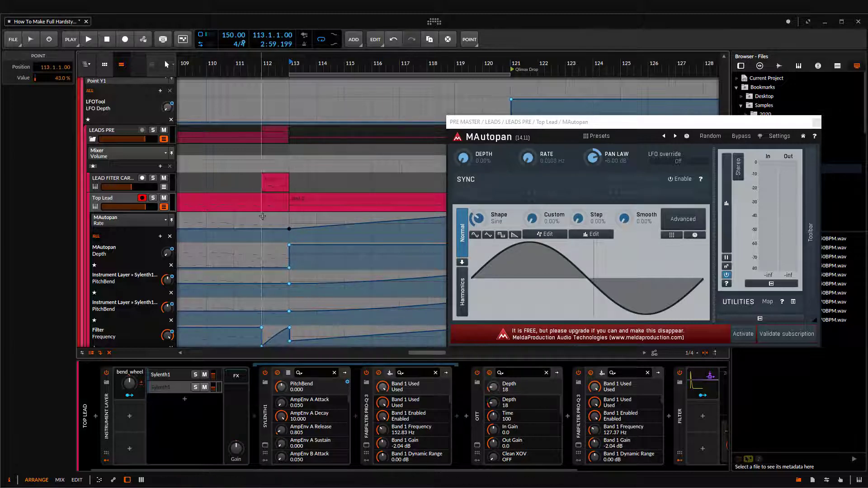
{"action": "left_click", "coordinate": [289, 206]}
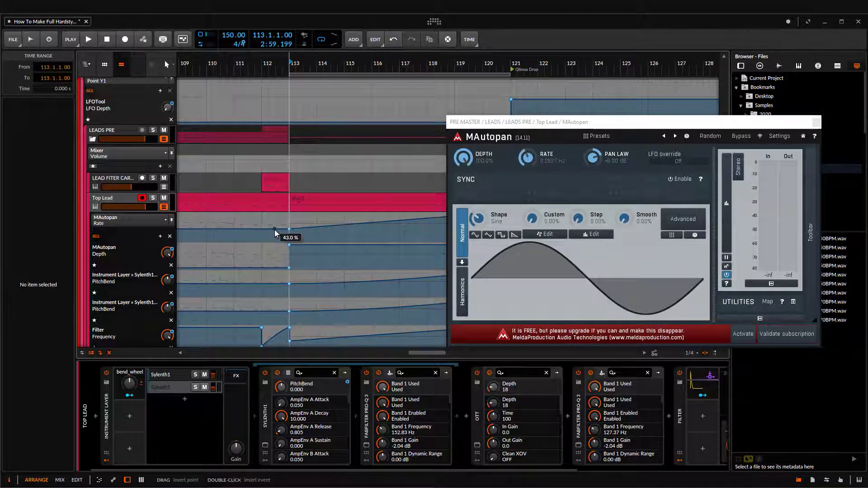
{"action": "key", "text": "space"}
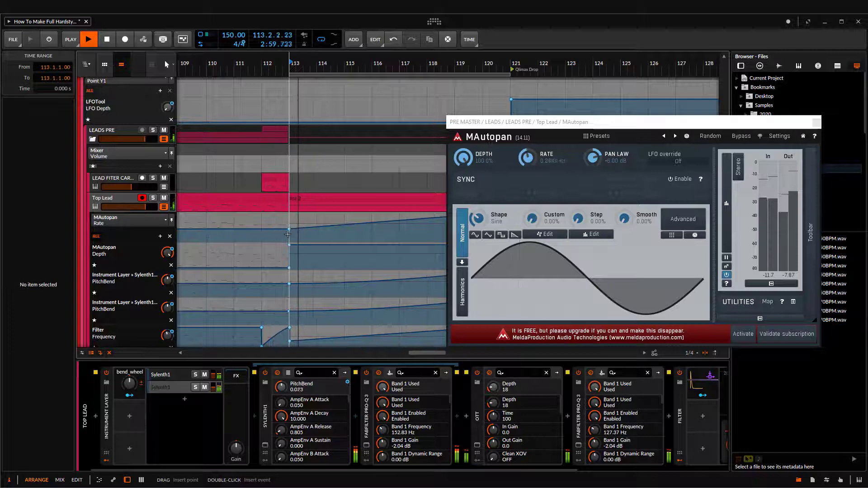
{"action": "key", "text": "space"}
Raise the Rate ramp's start at bar 113 to 56%, audition it, and adjust it to 63%, with Rate at 0% before the bar
{"action": "left_click_drag", "start_coordinate": [276, 229], "coordinate": [289, 225]}
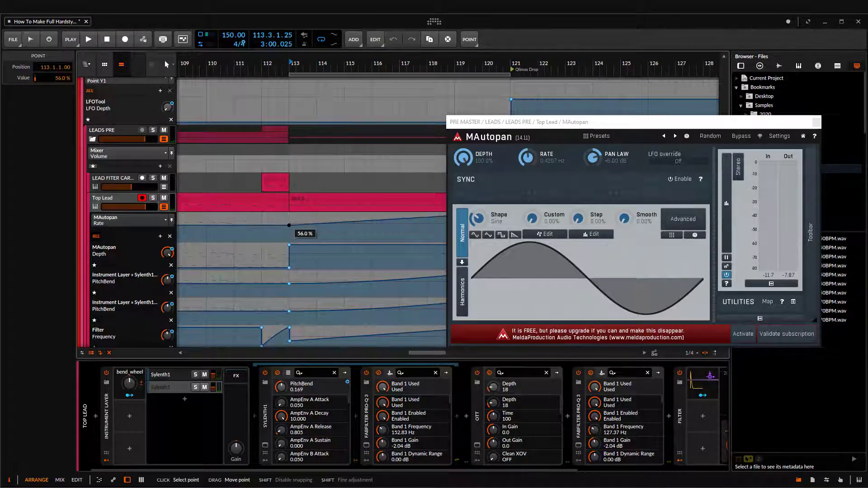
{"action": "left_click", "coordinate": [288, 206]}
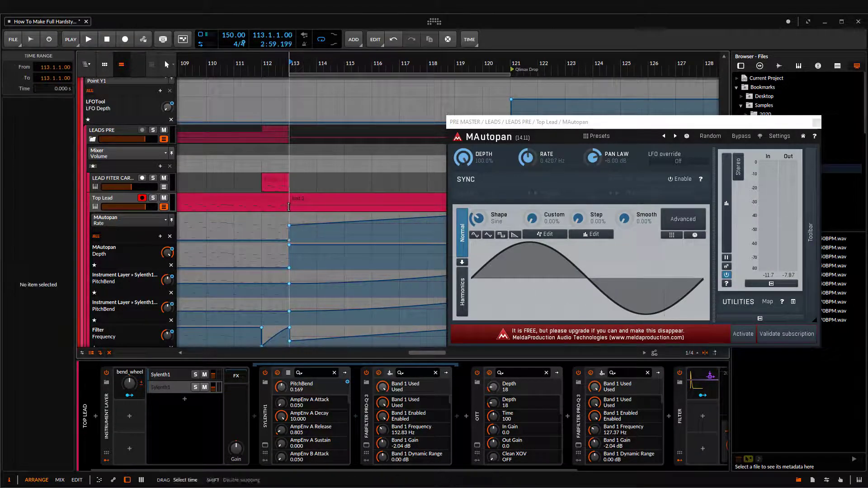
{"action": "key", "text": "space"}
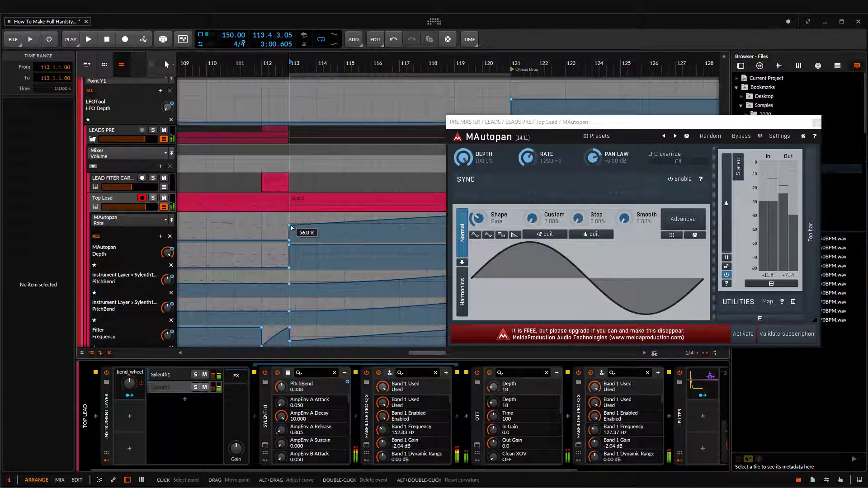
{"action": "left_click", "coordinate": [290, 226]}
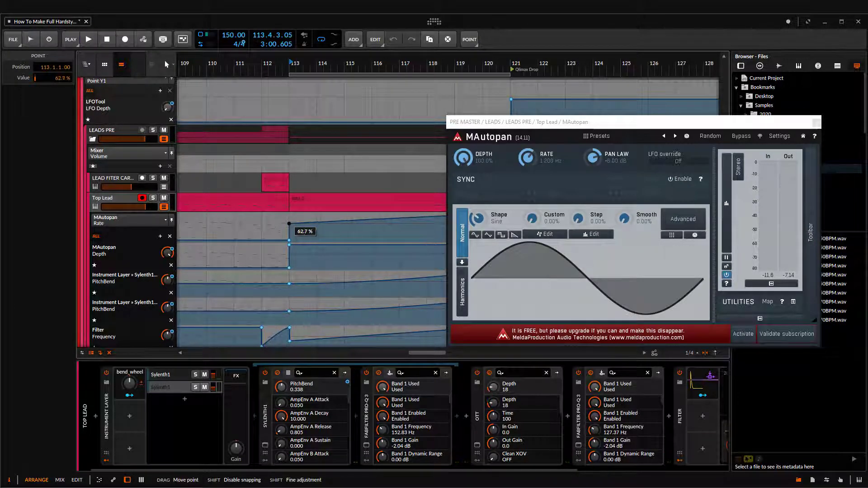
{"action": "left_click_drag", "start_coordinate": [289, 224], "coordinate": [289, 223]}
Play the transition from bar 113 to bar 120 and check how the accelerating autopan sounds against the Rate curve
{"action": "key", "text": "space"}
{"action": "scroll", "coordinate": [260, 221], "scroll_direction": "down", "scroll_amount": 3}
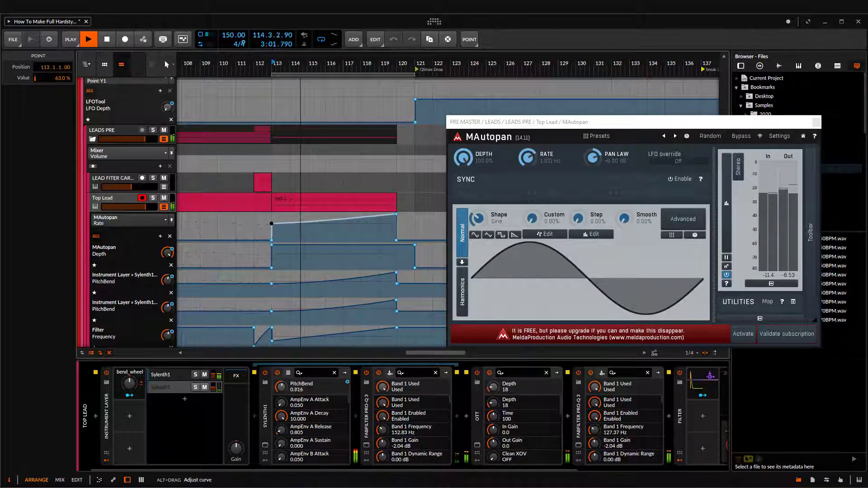
{"action": "scroll", "coordinate": [335, 227], "scroll_direction": "down", "scroll_amount": 1}
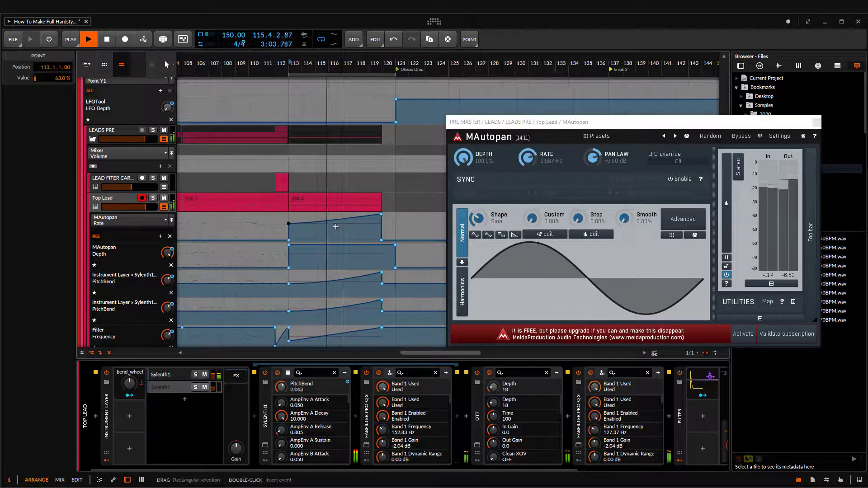
{"action": "scroll", "coordinate": [335, 227], "scroll_direction": "up", "scroll_amount": 1}
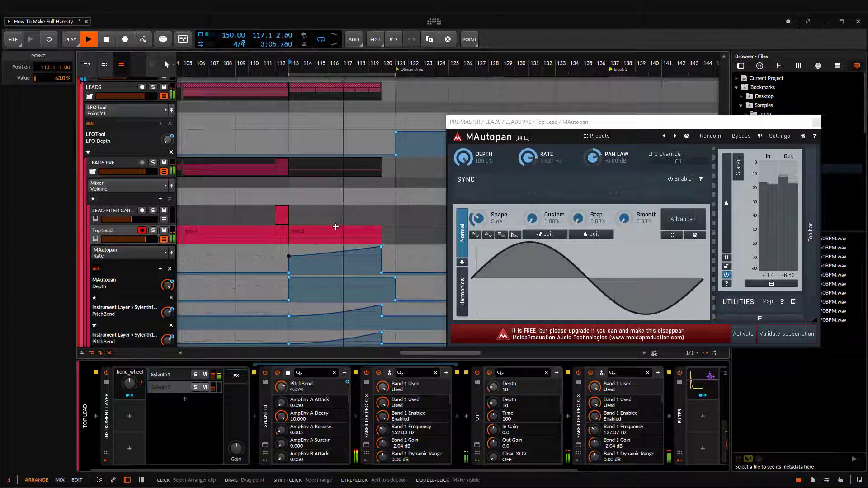
{"action": "scroll", "coordinate": [387, 248], "scroll_direction": "up", "scroll_amount": 2}
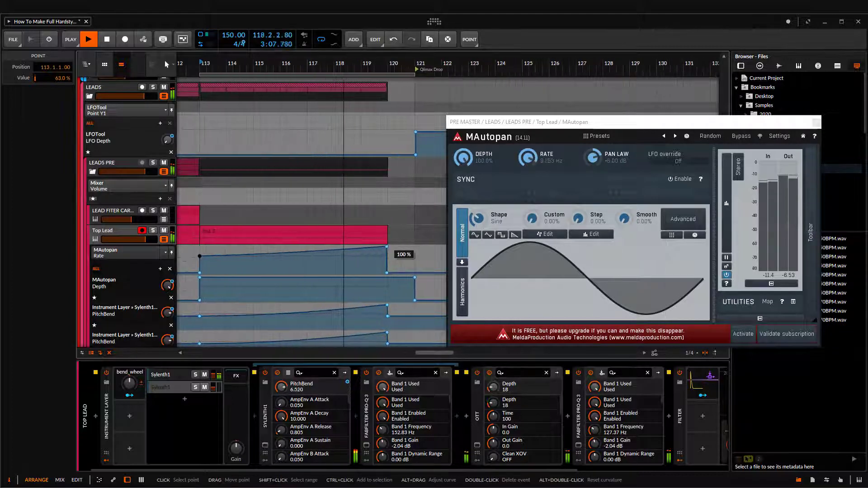
{"action": "scroll", "coordinate": [386, 247], "scroll_direction": "down", "scroll_amount": 1}
{"action": "scroll", "coordinate": [387, 248], "scroll_direction": "up", "scroll_amount": 3}
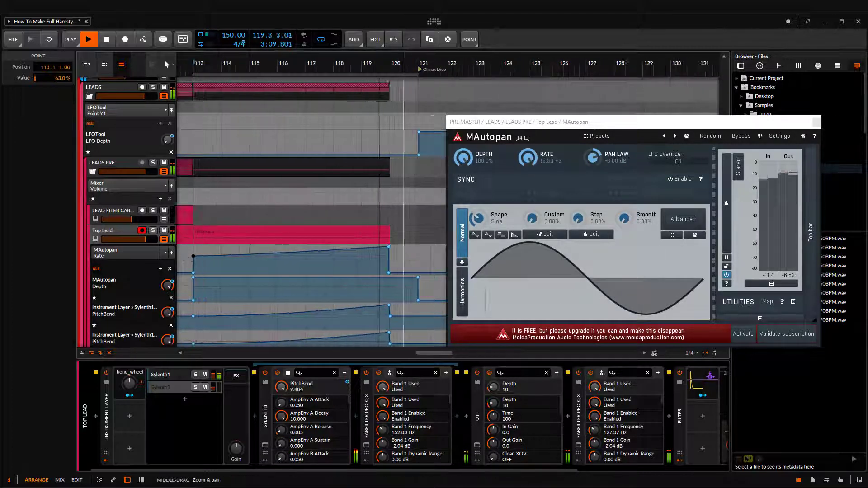
{"action": "key", "text": "space"}
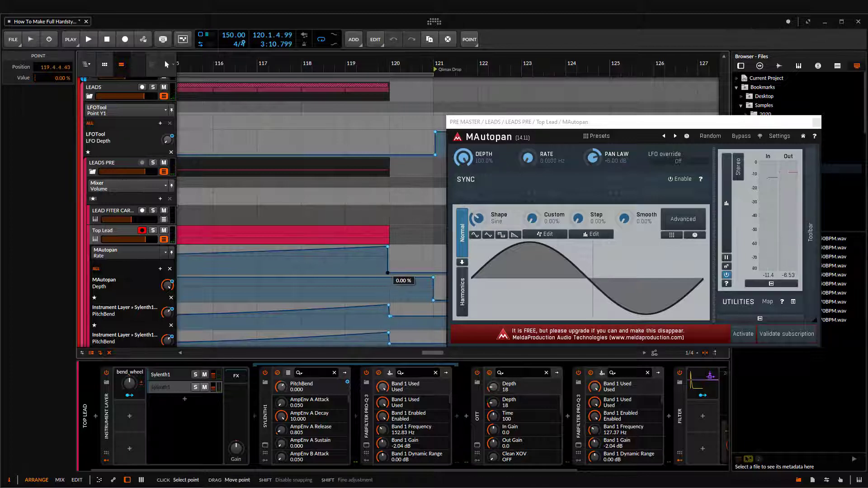
Align the Rate ramp's 100% and 0% end points to 120.1 and play the ending from bar 119
{"action": "left_click", "coordinate": [387, 274]}
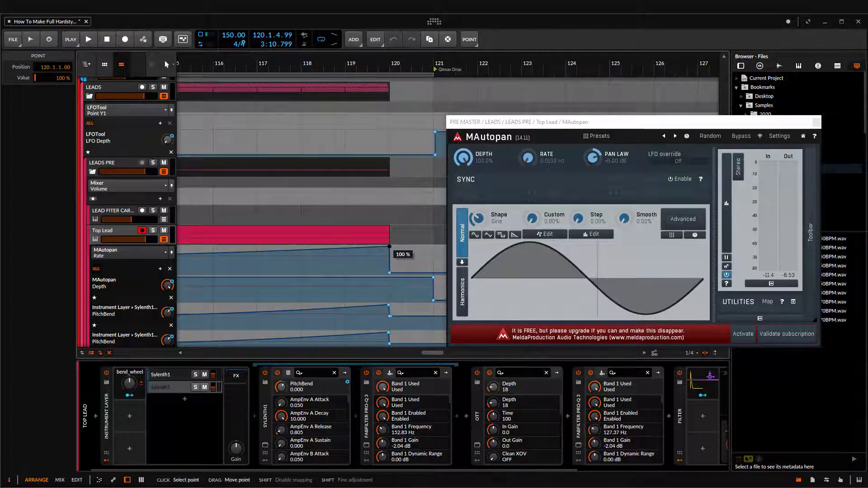
{"action": "left_click", "coordinate": [349, 243]}
{"action": "key", "text": "space"}
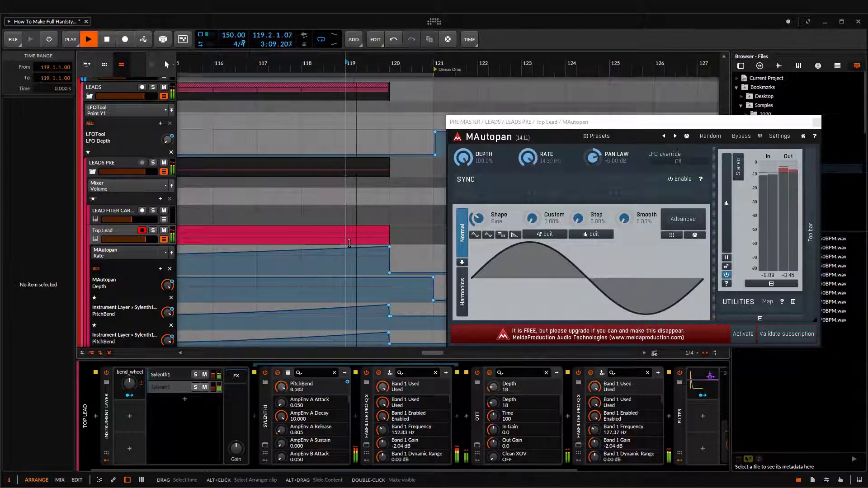
{"action": "scroll", "coordinate": [362, 239], "scroll_direction": "down", "scroll_amount": 5}
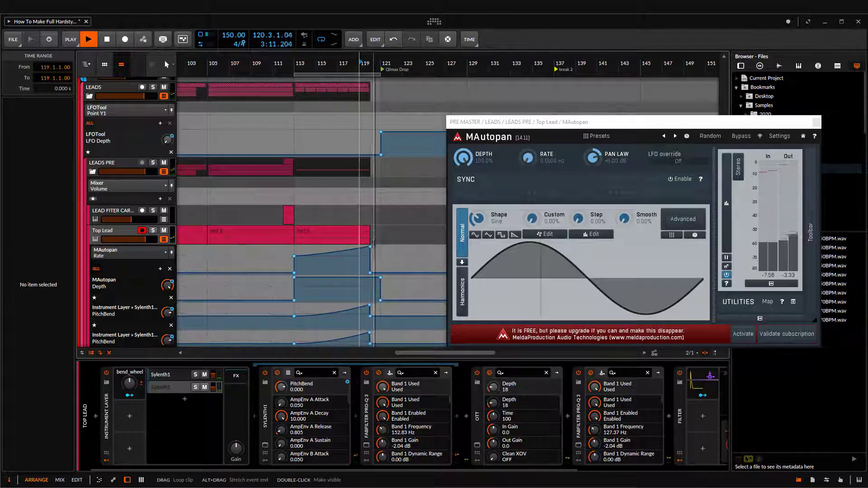
{"action": "key", "text": "space"}
Move the 100% peak points of both Sylenth1 PitchBend ramps onto 120.1, at the end of the lead clip
{"action": "scroll", "coordinate": [368, 247], "scroll_direction": "down", "scroll_amount": 5}
{"action": "scroll", "coordinate": [371, 253], "scroll_direction": "up", "scroll_amount": 8}
{"action": "scroll", "coordinate": [389, 299], "scroll_direction": "up", "scroll_amount": 5}
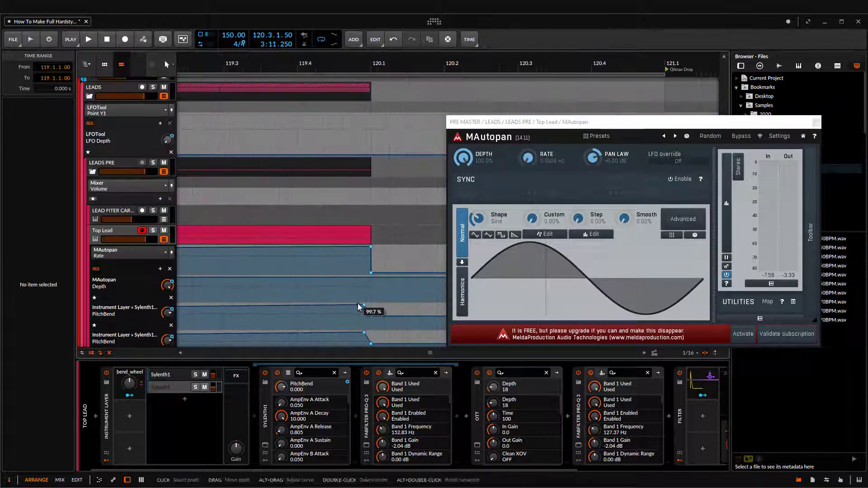
{"action": "left_click_drag", "start_coordinate": [365, 305], "coordinate": [370, 305]}
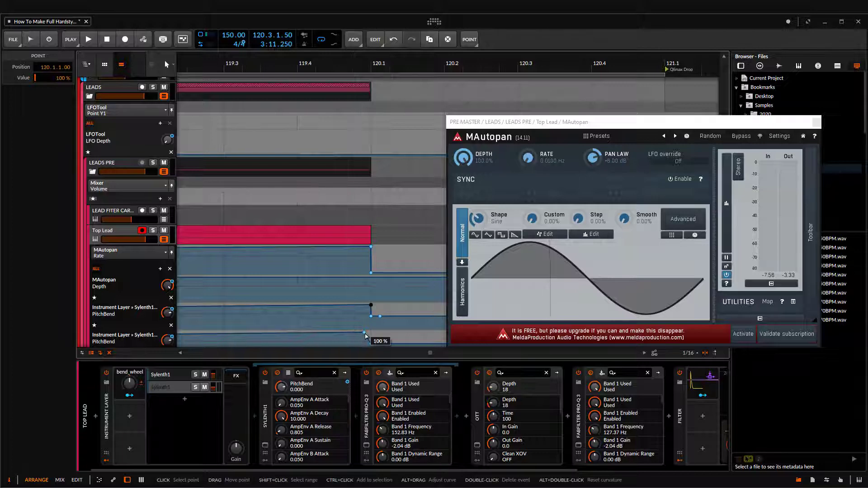
Play from bar 119 to check the pitch bend and autopan resets at the lead's end
{"action": "scroll", "coordinate": [364, 336], "scroll_direction": "down", "scroll_amount": 4}
{"action": "left_click", "coordinate": [306, 240]}
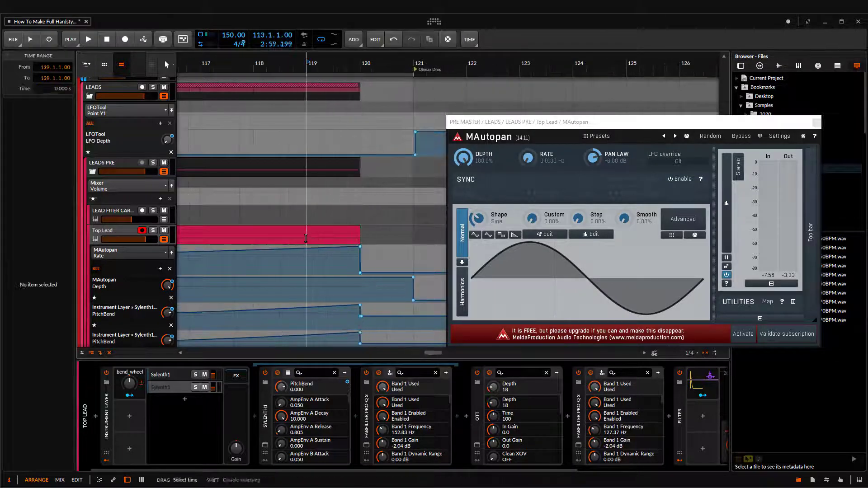
{"action": "key", "text": "space"}
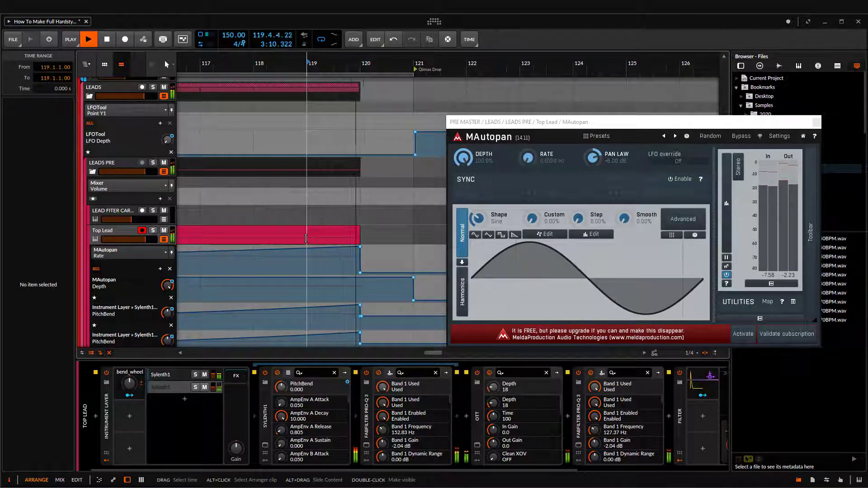
{"action": "scroll", "coordinate": [351, 293], "scroll_direction": "up", "scroll_amount": 4}
{"action": "key", "text": "space"}
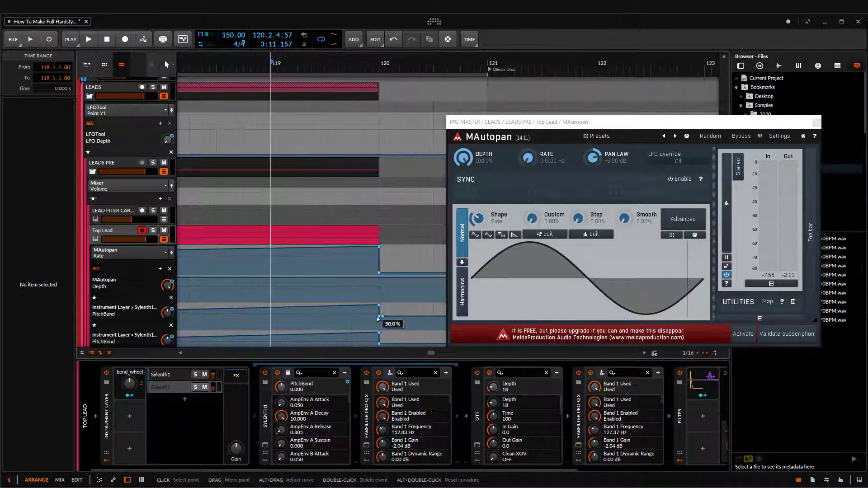
Move the reset points of both PitchBend lanes to about 120.2 and delete the leftover 50% points near 120.1 in the first lane
{"action": "double_click", "coordinate": [378, 316]}
{"action": "left_click_drag", "start_coordinate": [379, 343], "coordinate": [406, 344]}
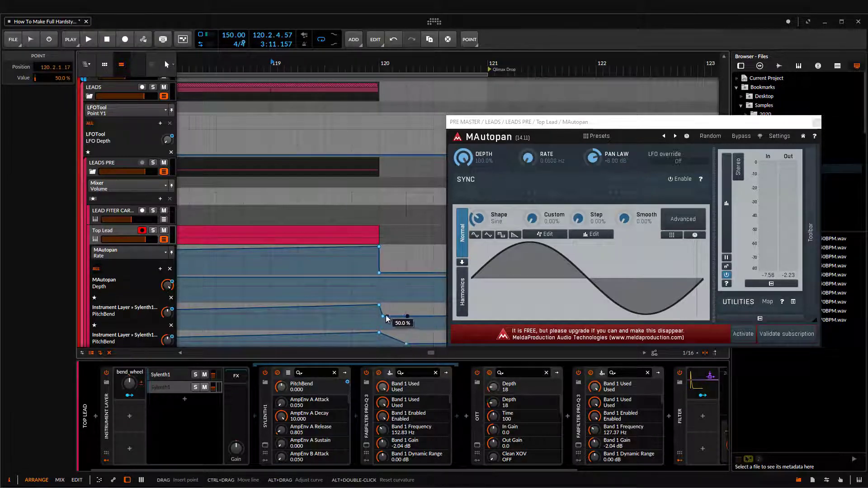
{"action": "double_click", "coordinate": [382, 316]}
{"action": "scroll", "coordinate": [373, 298], "scroll_direction": "down", "scroll_amount": 4}
Play from bar 119 to check the delayed pitch bend reset, and return the play position to bar 113
{"action": "left_click", "coordinate": [316, 238]}
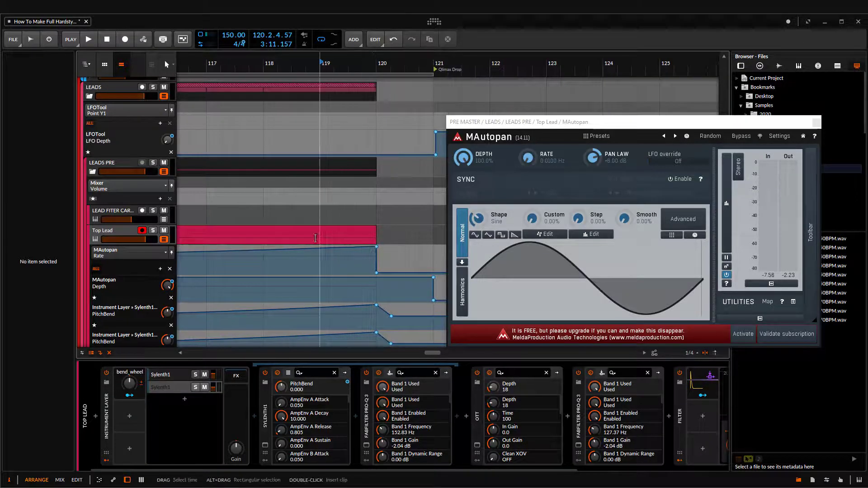
{"action": "left_click", "coordinate": [320, 242]}
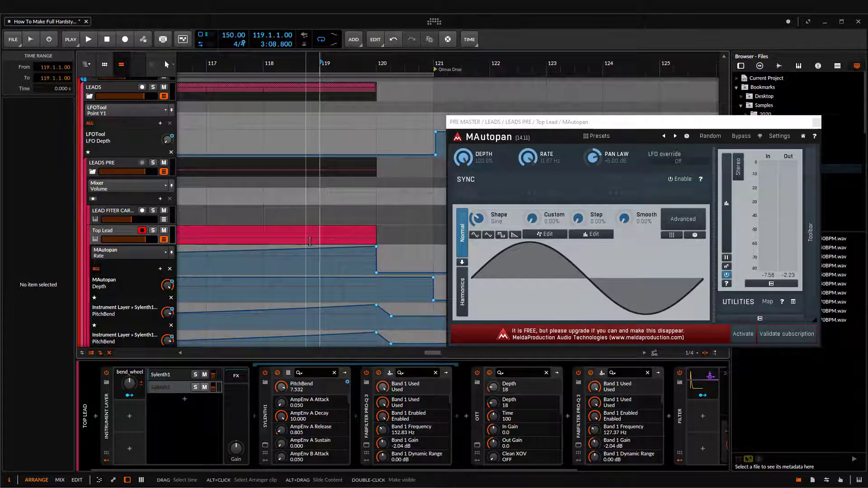
{"action": "key", "text": "space"}
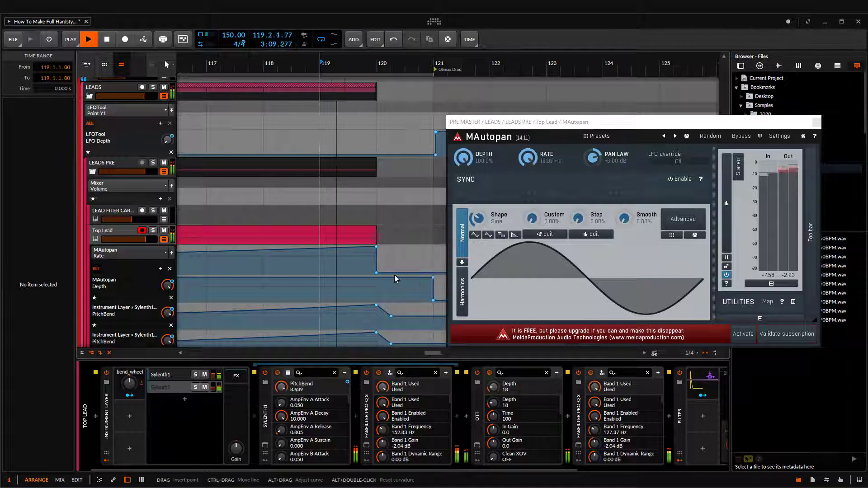
{"action": "scroll", "coordinate": [392, 274], "scroll_direction": "down", "scroll_amount": 3}
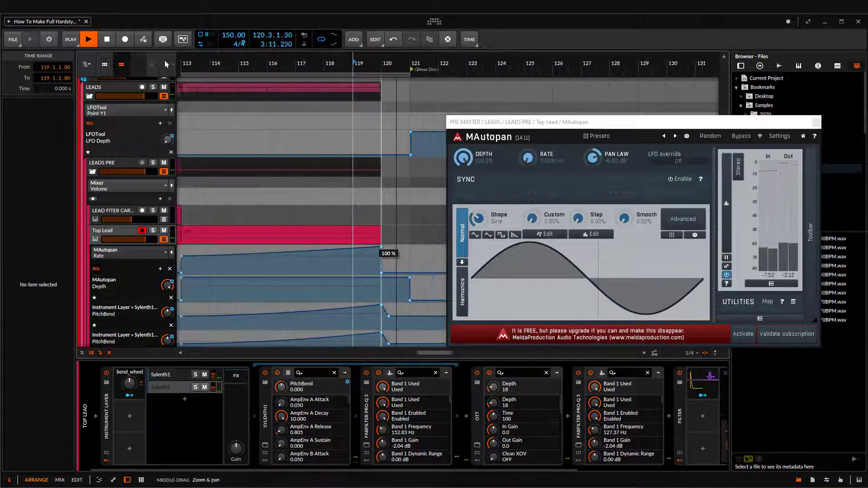
{"action": "key", "text": "space"}
{"action": "left_click", "coordinate": [194, 236]}
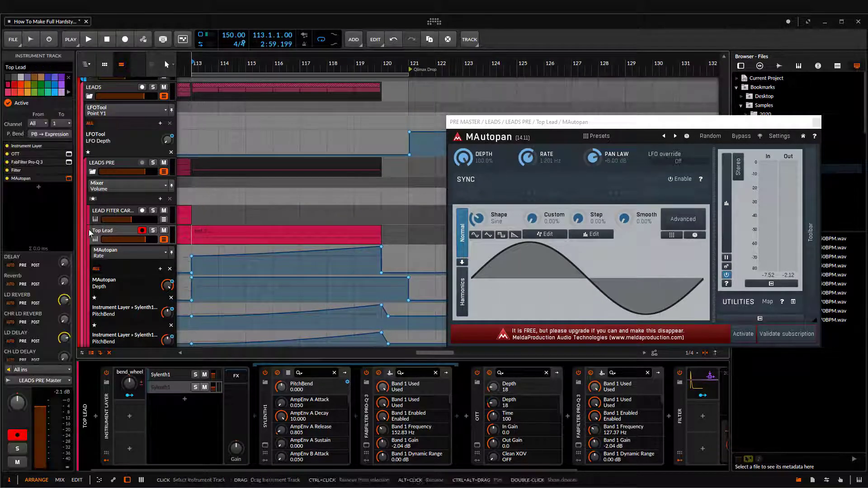
Insert the Endless Smile effect after MAutopan on the Top Lead track and close the MAutopan window
{"action": "left_click", "coordinate": [36, 186]}
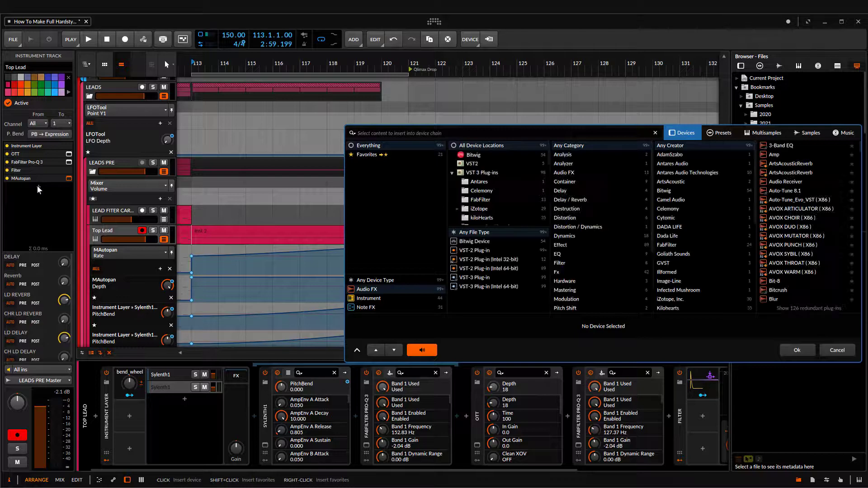
{"action": "type", "text": "m"}
{"action": "type", "text": "end"}
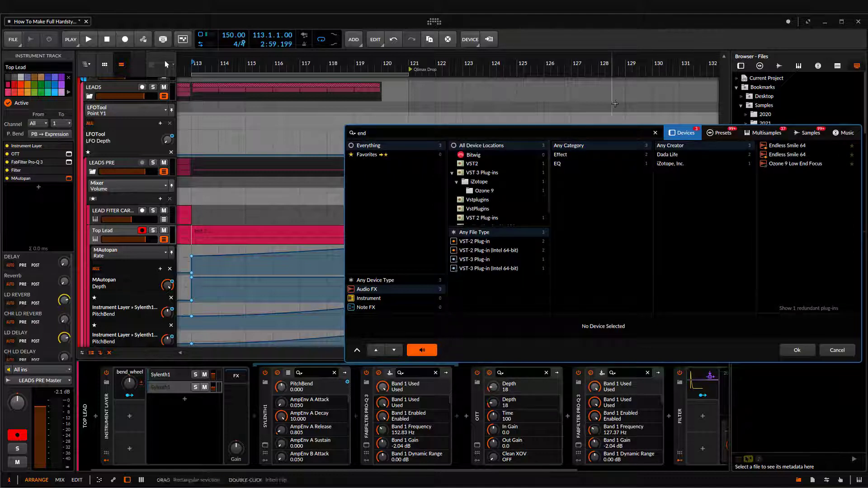
{"action": "double_click", "coordinate": [781, 147]}
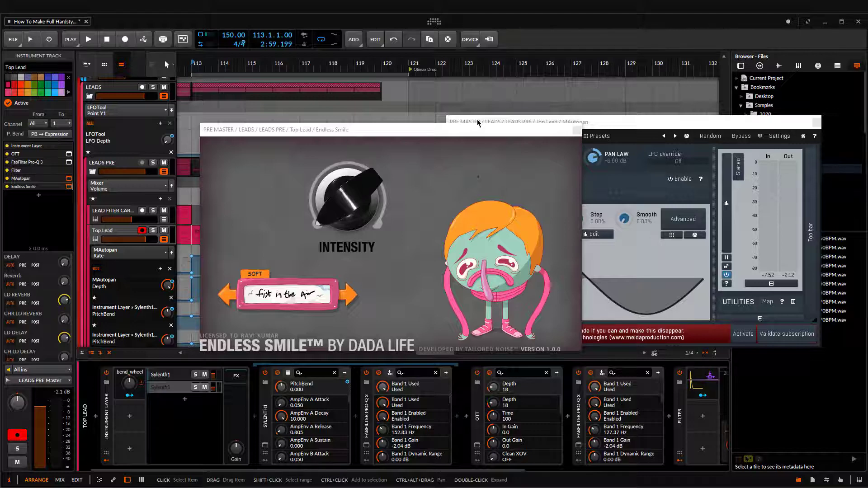
{"action": "left_click", "coordinate": [816, 123]}
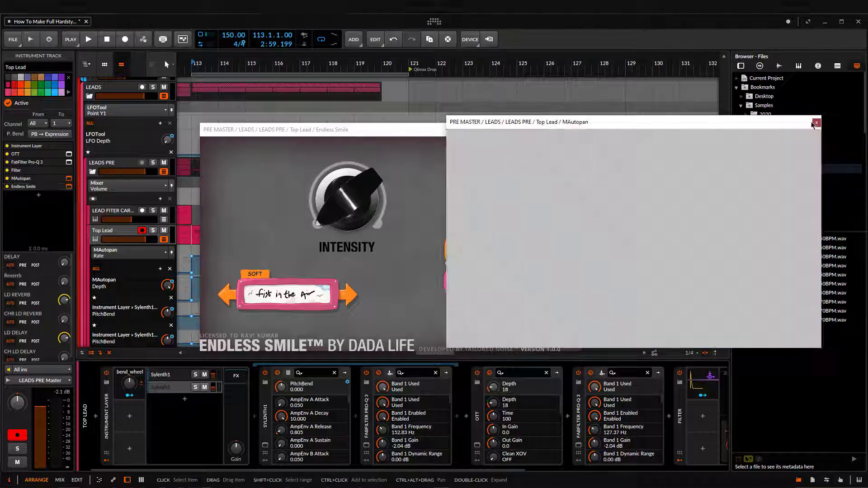
Choose the Extreme "Dada Dynamite" mode in Endless Smile, bring up its Intensity parameter for automation, and close the plug-in window
{"action": "left_click_drag", "start_coordinate": [351, 130], "coordinate": [599, 210]}
{"action": "left_click", "coordinate": [599, 383]}
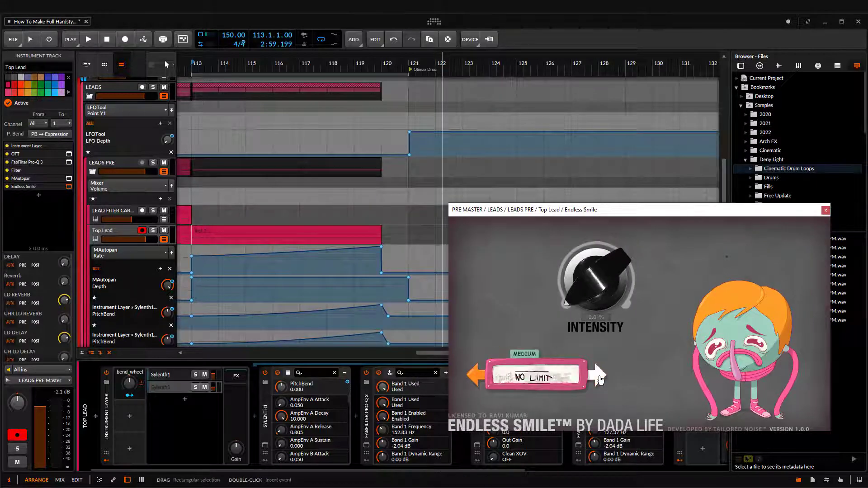
{"action": "left_click", "coordinate": [599, 383]}
{"action": "left_click", "coordinate": [600, 381]}
{"action": "left_click", "coordinate": [600, 381]}
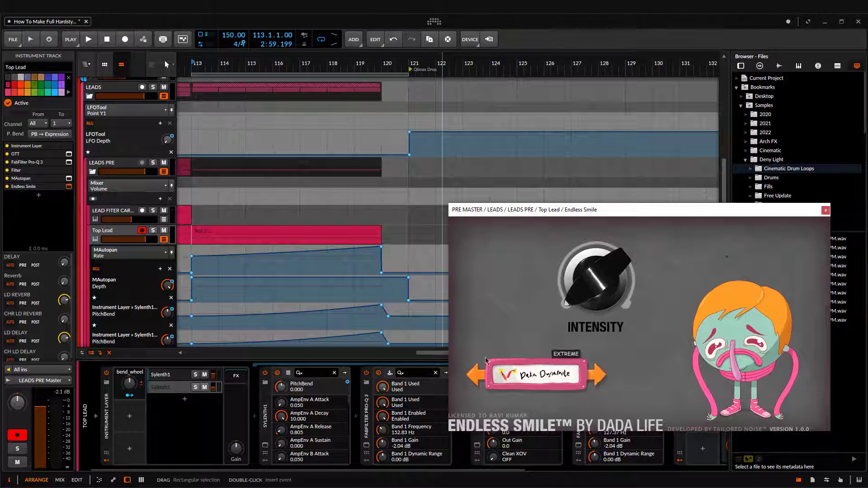
{"action": "mouse_move", "coordinate": [599, 272]}
{"action": "left_mouse_down"}
{"action": "mouse_move", "coordinate": [599, 258]}
{"action": "mouse_move", "coordinate": [599, 275]}
{"action": "left_mouse_up"}
{"action": "left_click", "coordinate": [825, 210]}
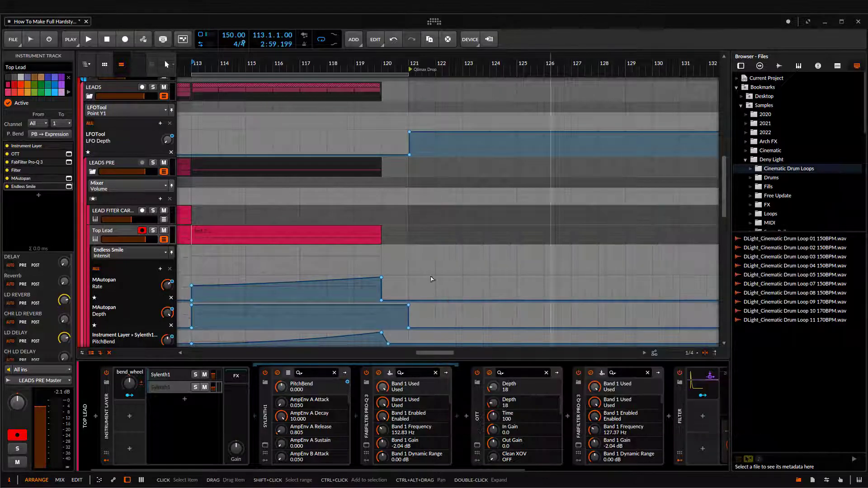
Draw Endless Smile Intensity automation rising from 0% at bar 113 to 81% at bar 120, falling to 0% at bar 121
{"action": "double_click", "coordinate": [192, 273]}
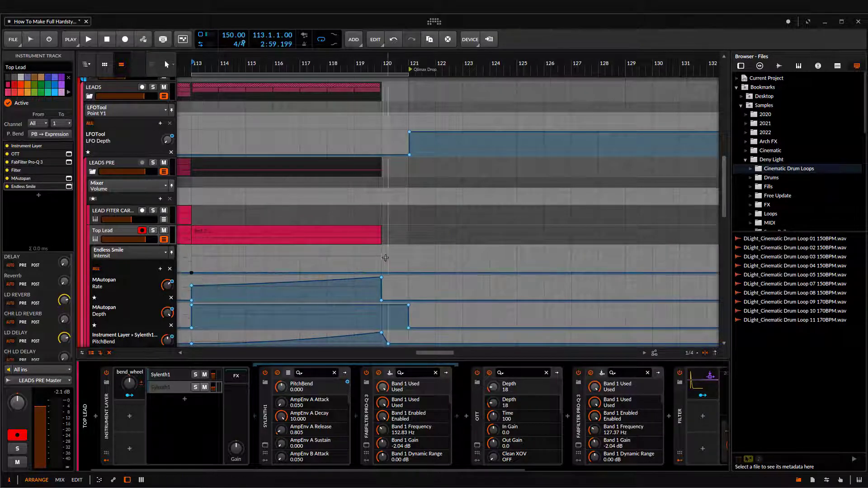
{"action": "left_click_drag", "start_coordinate": [381, 273], "coordinate": [381, 252]}
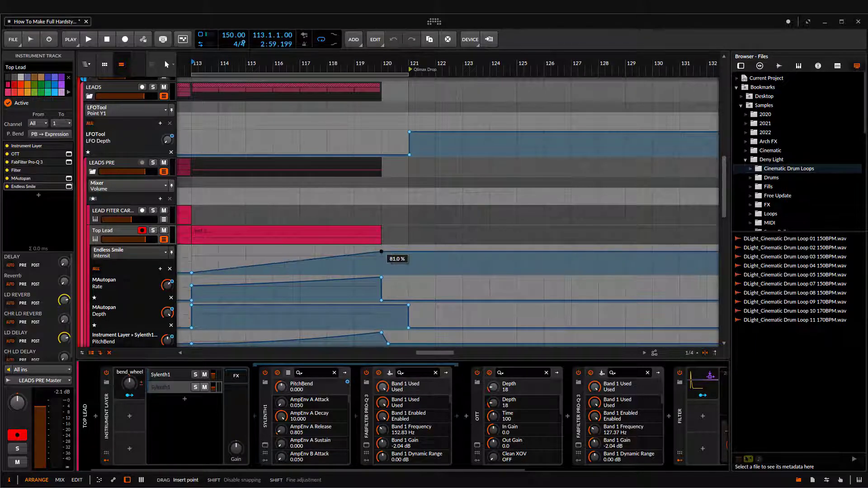
{"action": "left_click", "coordinate": [428, 273]}
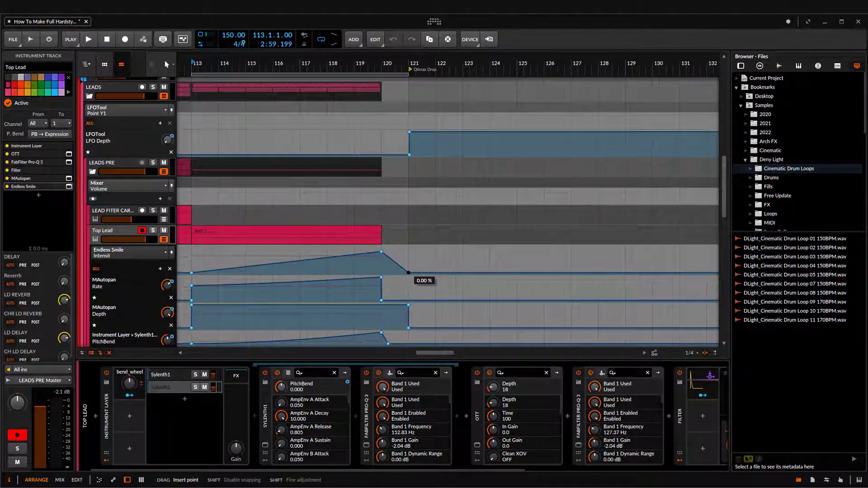
Play the transition from bar 113 and lower the Intensity automation peak at 120.1 to 70%
{"action": "left_click_drag", "start_coordinate": [192, 239], "coordinate": [241, 245]}
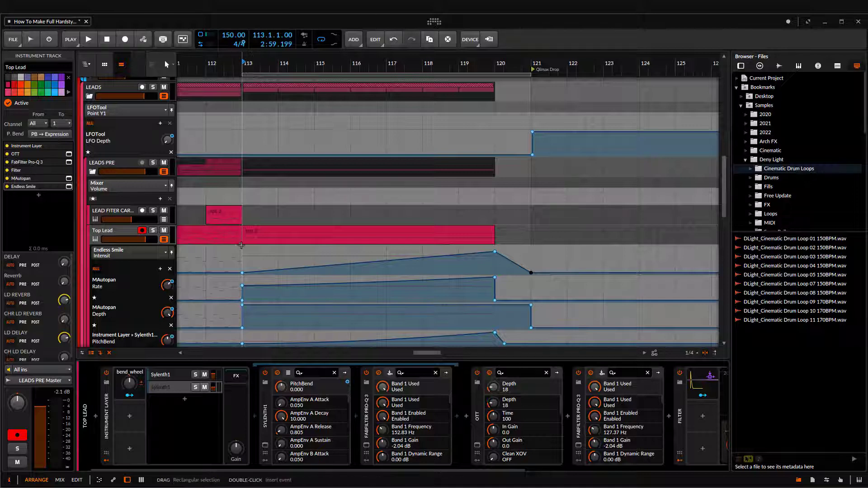
{"action": "left_click", "coordinate": [242, 241]}
{"action": "left_click", "coordinate": [117, 232]}
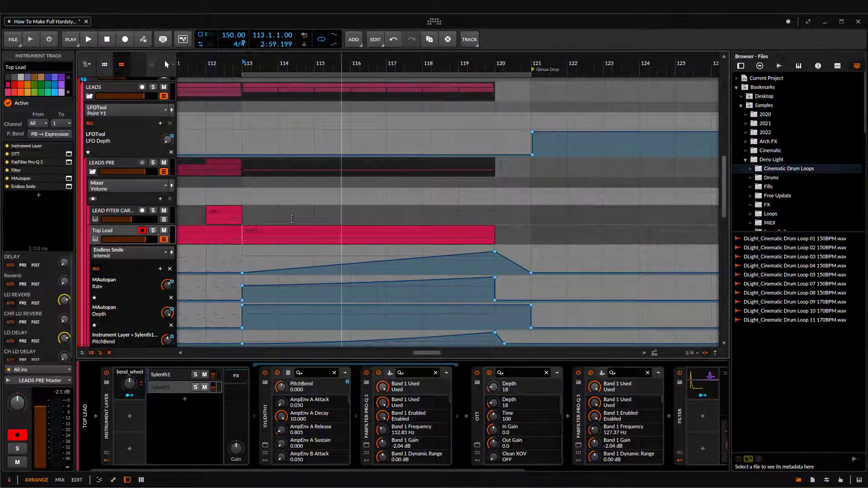
{"action": "scroll", "coordinate": [476, 217], "scroll_direction": "down", "scroll_amount": 1}
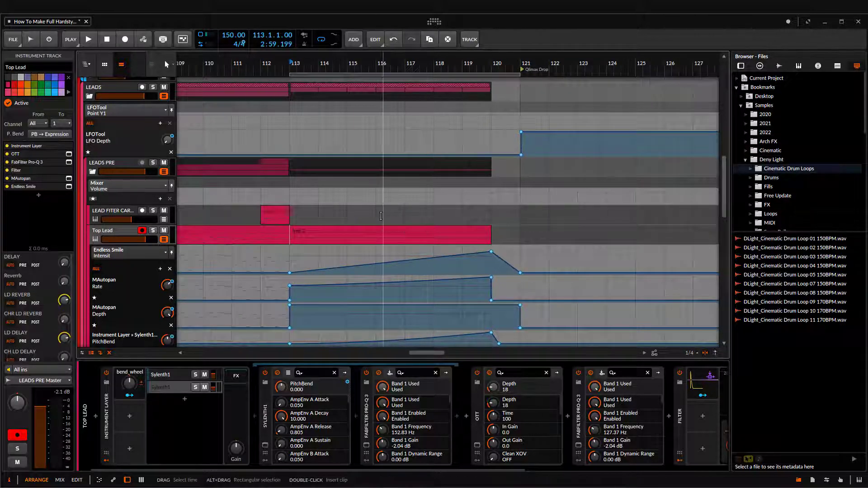
{"action": "key", "text": "space"}
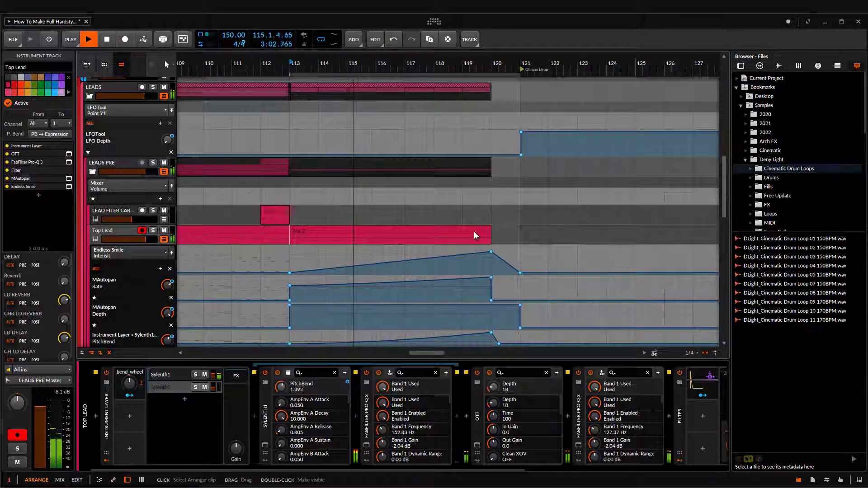
{"action": "mouse_move", "coordinate": [492, 253]}
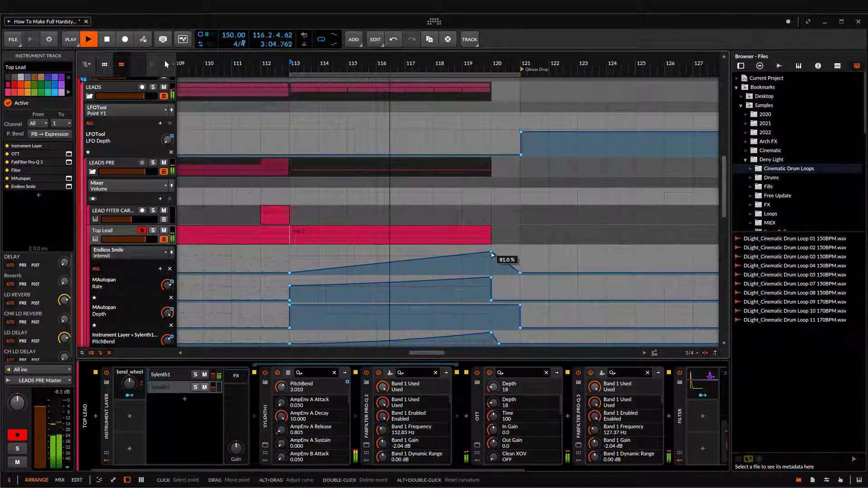
{"action": "left_click_drag", "start_coordinate": [492, 253], "coordinate": [491, 256]}
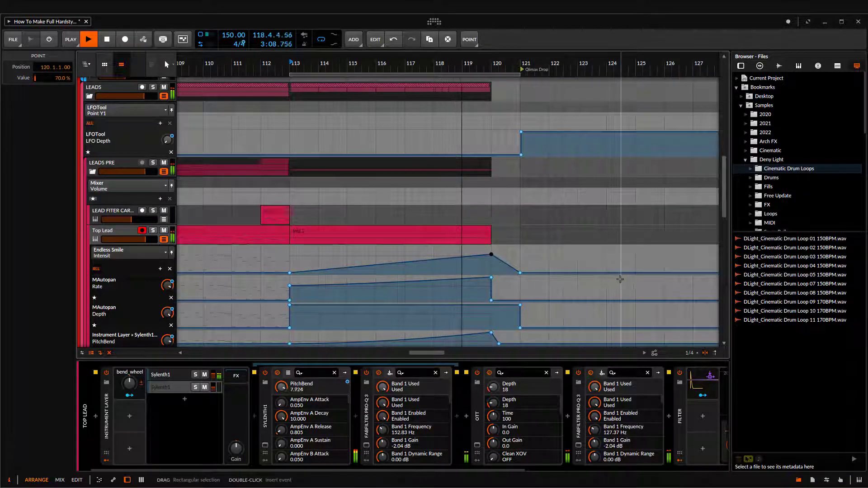
{"action": "scroll", "coordinate": [620, 279], "scroll_direction": "down", "scroll_amount": 4}
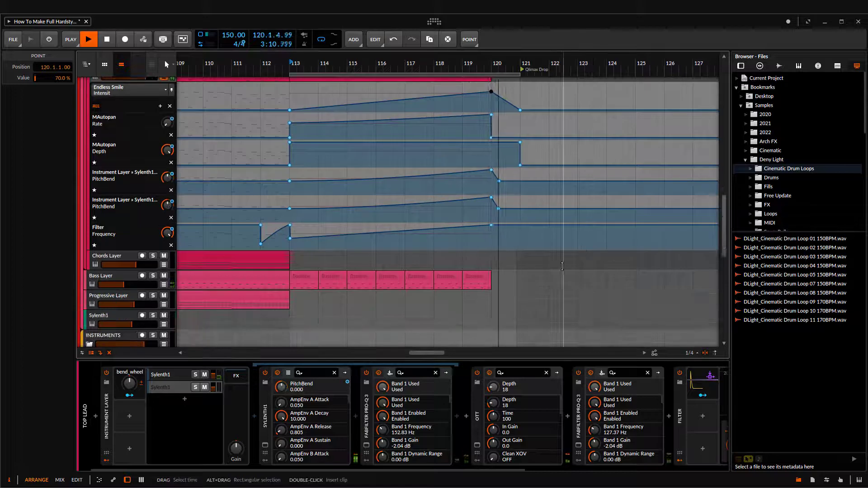
{"action": "scroll", "coordinate": [527, 259], "scroll_direction": "up", "scroll_amount": 6}
{"action": "key", "text": "space"}
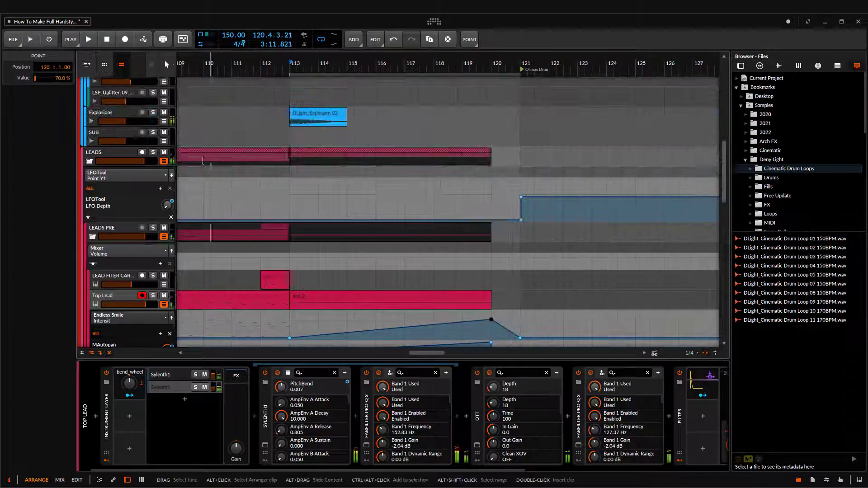
Add a Tool device after Ozone 9 Imager at the end of the LEADS group's device chain
{"action": "left_click", "coordinate": [126, 154]}
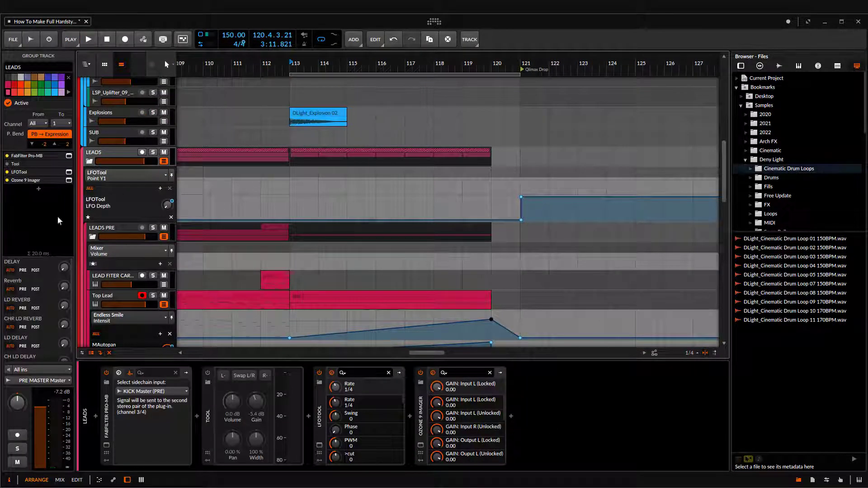
{"action": "left_click", "coordinate": [511, 416]}
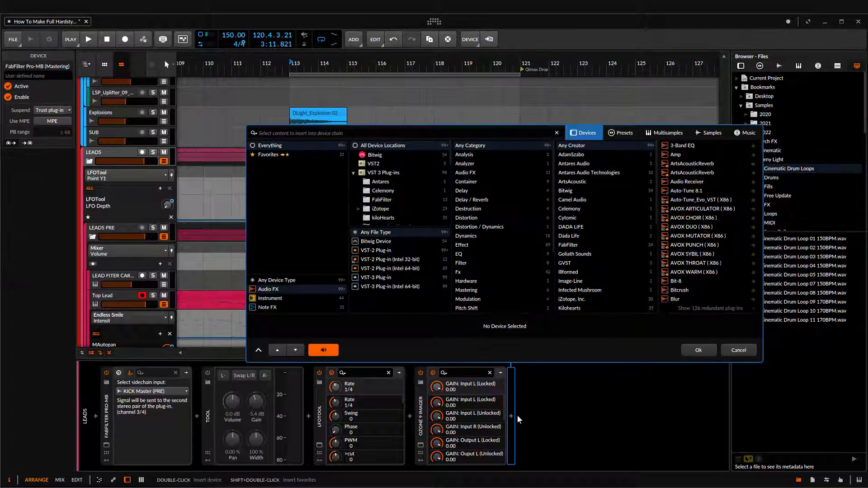
{"action": "type", "text": "tool"}
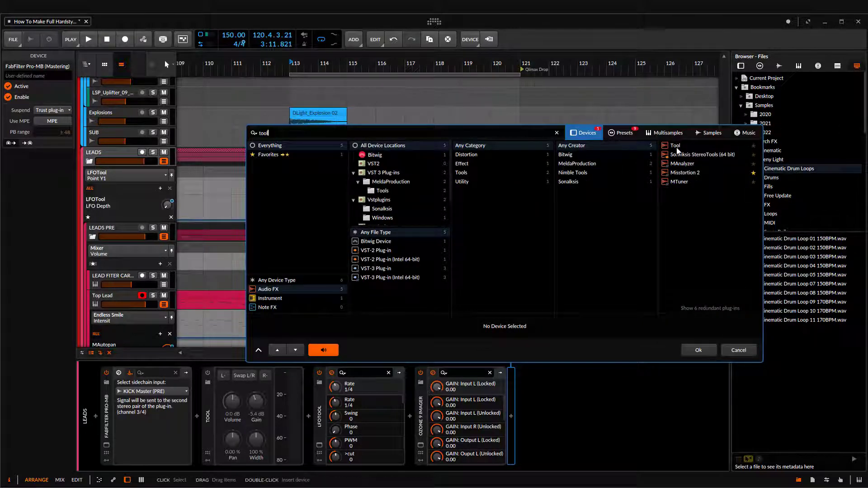
{"action": "double_click", "coordinate": [677, 147]}
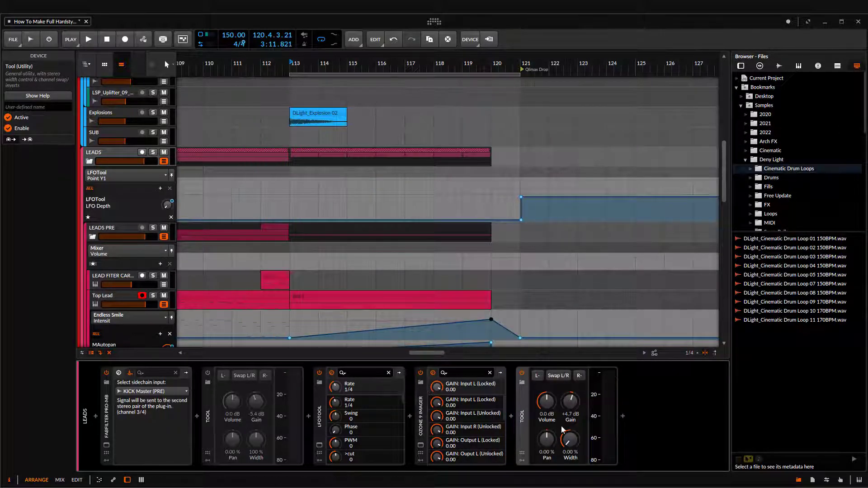
Set the new Tool's Width to 100% and its Gain to 0 dB, with Width shown as the LEADS automation parameter
{"action": "left_click", "coordinate": [568, 444]}
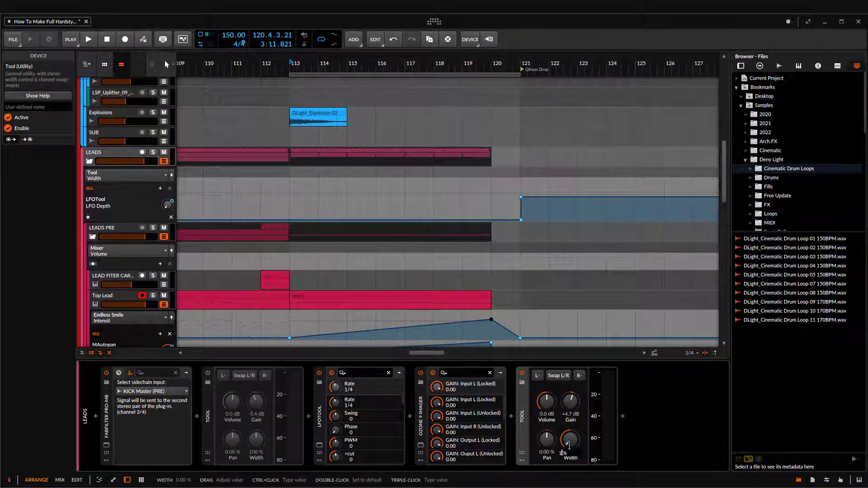
{"action": "key", "text": "Return"}
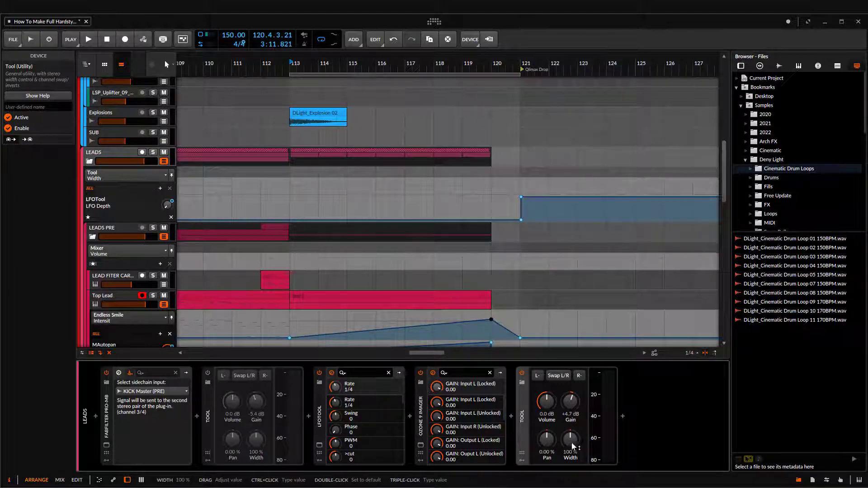
{"action": "left_click", "coordinate": [573, 400]}
{"action": "double_click", "coordinate": [572, 399]}
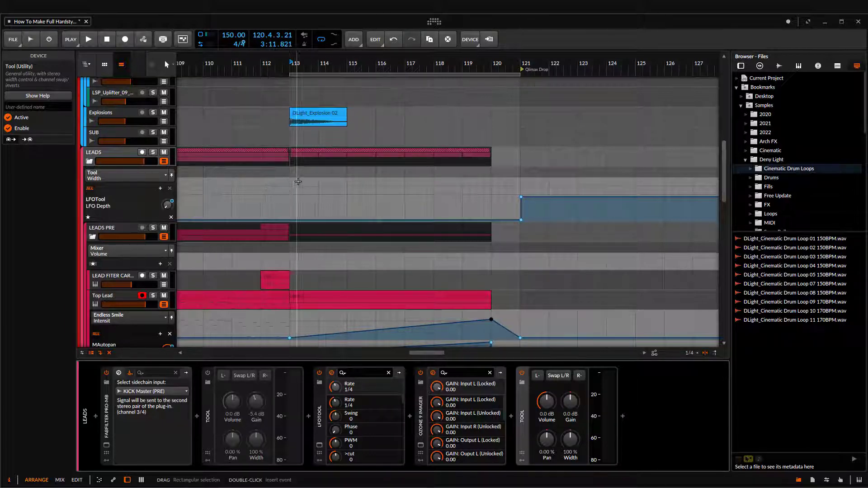
Copy part of the Progressive Layer clip from bar 105 to bar 113 and shorten the copy to one bar
{"action": "scroll", "coordinate": [298, 195], "scroll_direction": "down", "scroll_amount": 12}
{"action": "left_click_drag", "start_coordinate": [267, 61], "coordinate": [406, 90]}
{"action": "scroll", "coordinate": [327, 163], "scroll_direction": "up", "scroll_amount": 2}
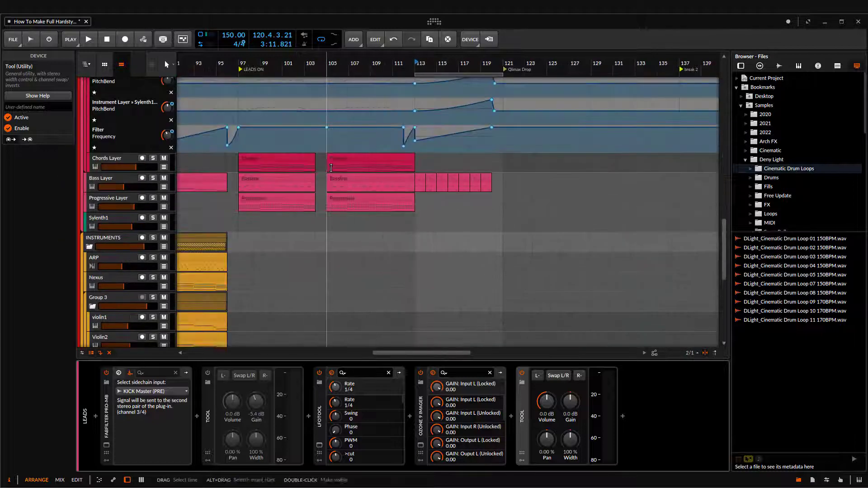
{"action": "scroll", "coordinate": [290, 183], "scroll_direction": "up", "scroll_amount": 3}
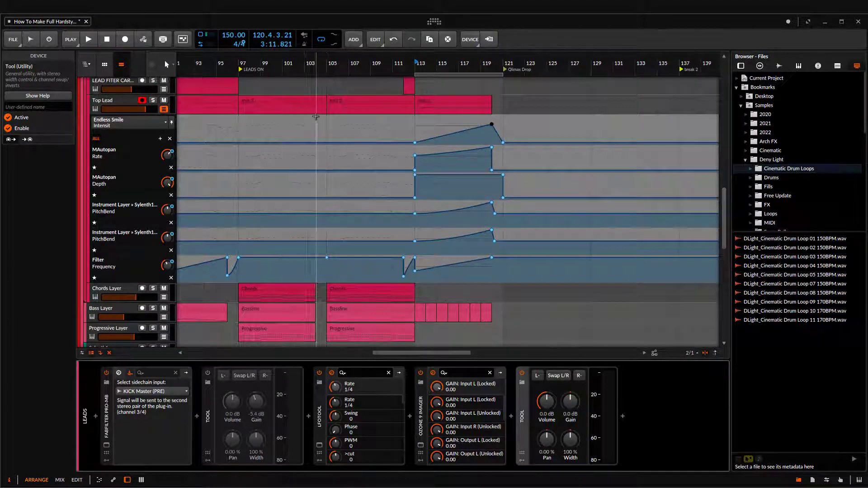
{"action": "scroll", "coordinate": [305, 183], "scroll_direction": "down", "scroll_amount": 2}
{"action": "left_click_drag", "start_coordinate": [337, 271], "coordinate": [350, 272]}
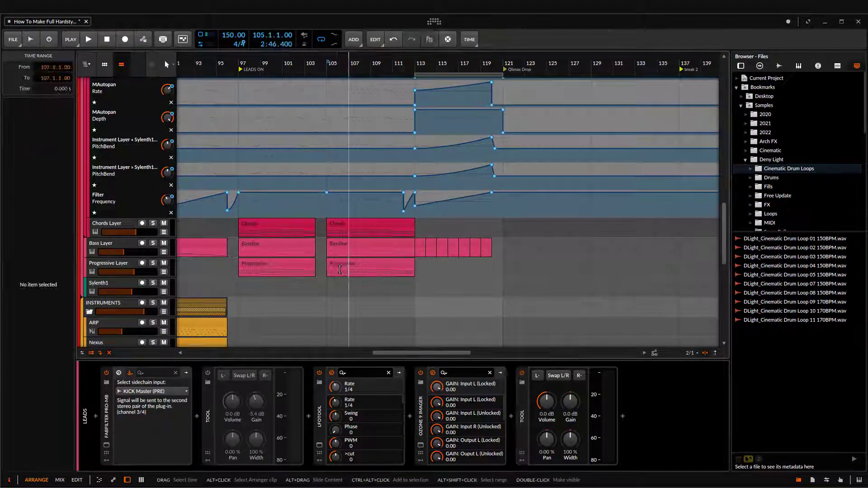
{"action": "scroll", "coordinate": [416, 273], "scroll_direction": "up", "scroll_amount": 3}
{"action": "right_click", "coordinate": [414, 271]}
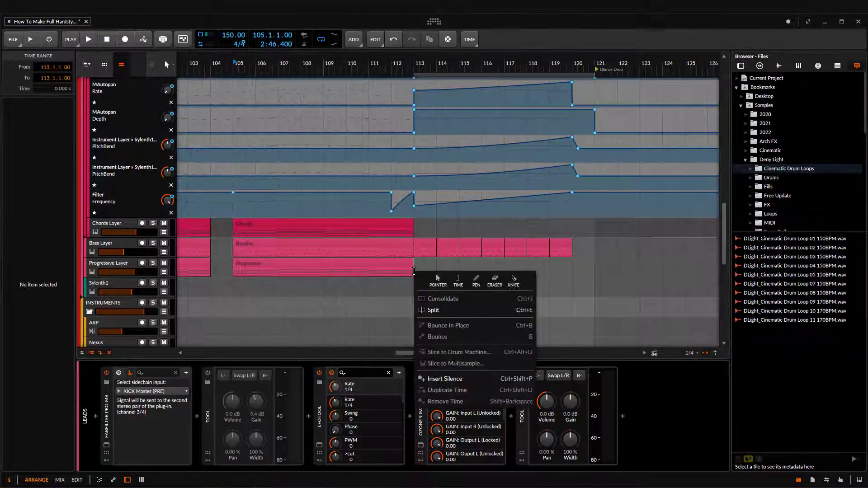
{"action": "left_click", "coordinate": [418, 263]}
{"action": "key", "text": "ctrl+v"}
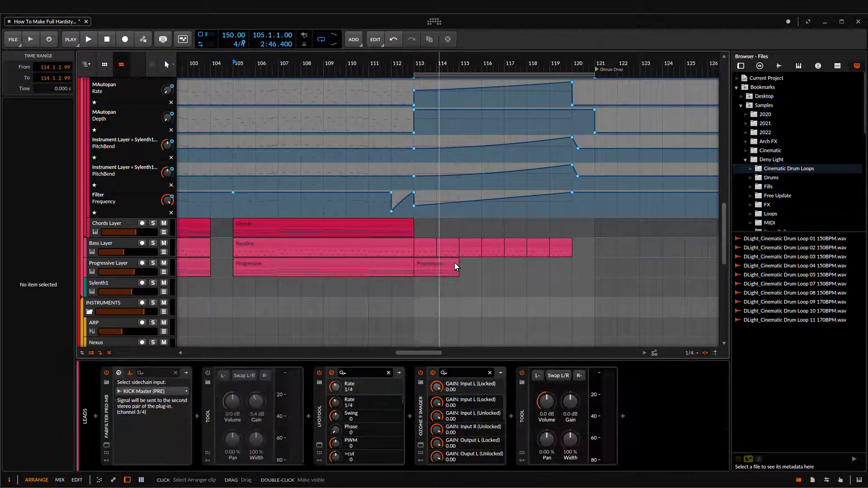
{"action": "left_click", "coordinate": [456, 263]}
{"action": "left_click_drag", "start_coordinate": [457, 262], "coordinate": [433, 265]}
Duplicate the one-bar Progressive clip repeatedly from bar 113 and delete the extra copy at bar 120
{"action": "left_click", "coordinate": [457, 265]}
{"action": "key", "text": "ctrl+d"}
{"action": "key", "text": "ctrl+d"}
{"action": "key", "text": "ctrl+d"}
{"action": "key", "text": "ctrl+d"}
{"action": "key", "text": "ctrl+d"}
{"action": "key", "text": "ctrl+d"}
{"action": "key", "text": "ctrl+d"}
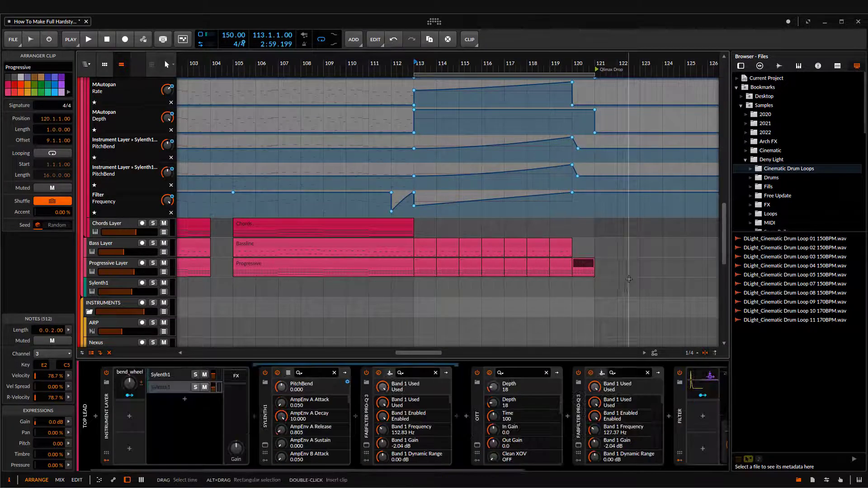
{"action": "key", "text": "Delete"}
Add Tool Width automation points at 100% on the LEADS group at bar 113 and at the Qlimax Drop marker
{"action": "scroll", "coordinate": [582, 265], "scroll_direction": "up", "scroll_amount": 8}
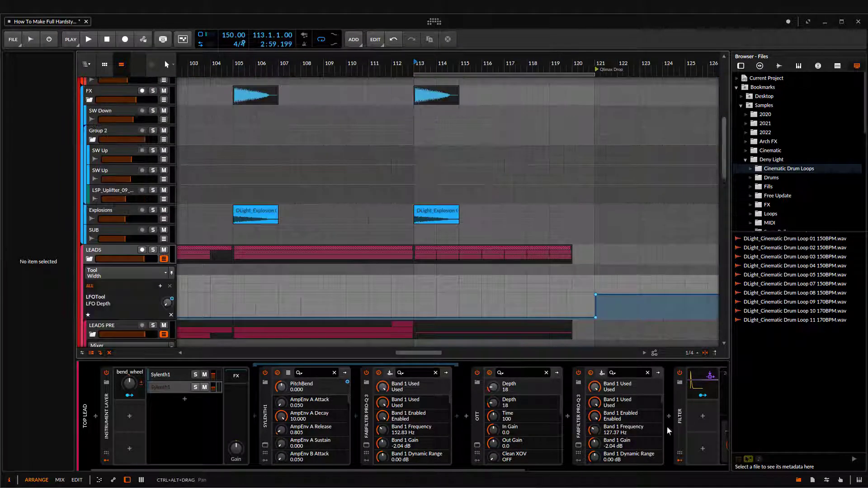
{"action": "scroll", "coordinate": [323, 257], "scroll_direction": "up", "scroll_amount": 7}
{"action": "scroll", "coordinate": [116, 155], "scroll_direction": "down", "scroll_amount": 11}
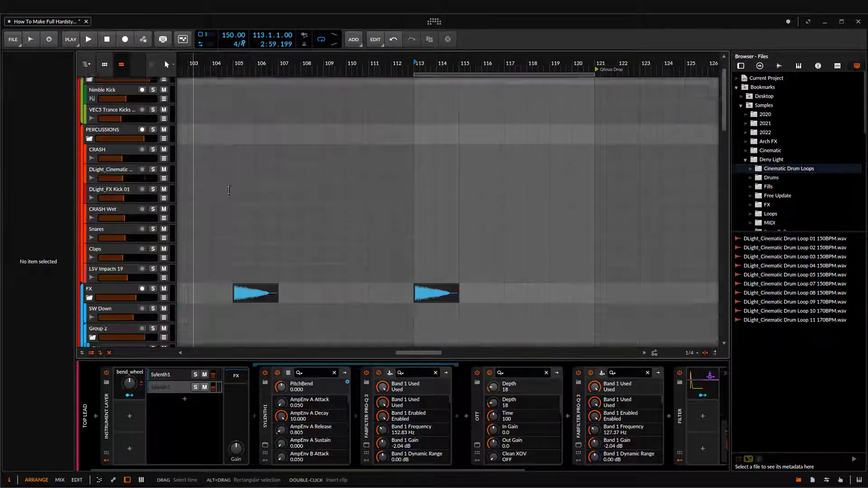
{"action": "left_click", "coordinate": [92, 132]}
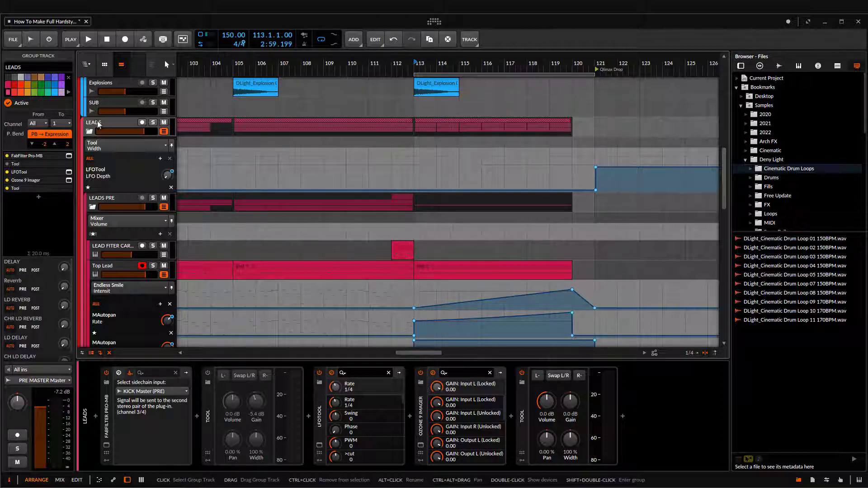
{"action": "right_click", "coordinate": [415, 155]}
{"action": "left_click", "coordinate": [413, 157]}
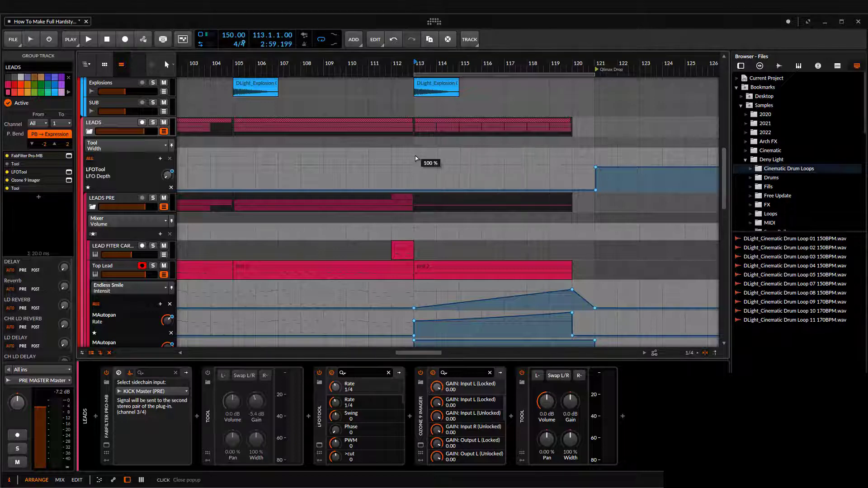
{"action": "double_click", "coordinate": [414, 157]}
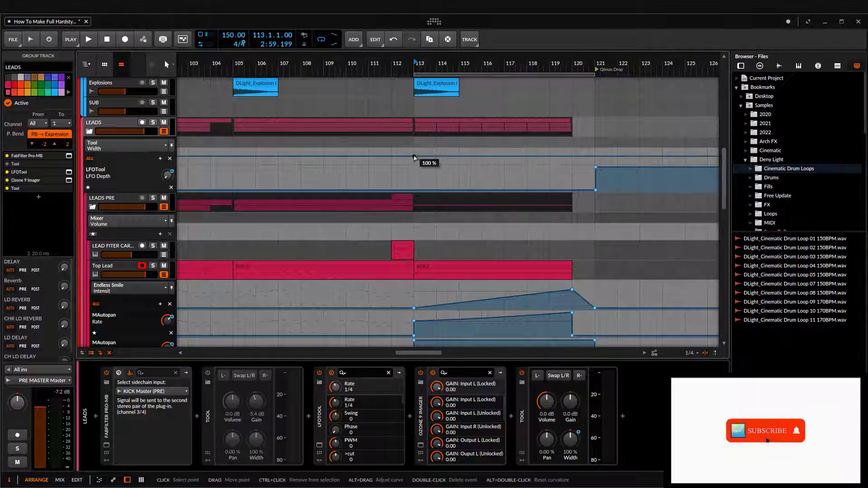
{"action": "left_click", "coordinate": [595, 156]}
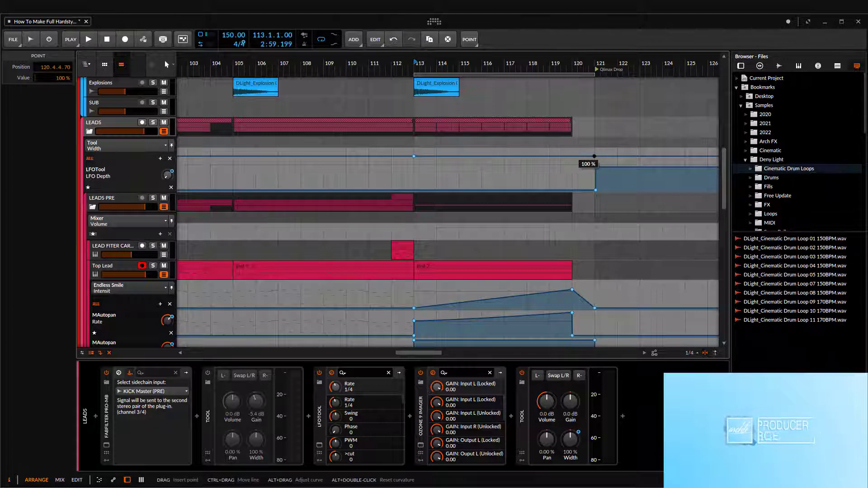
Try ramping the LEADS Width automation down to 0% at bar 120 and audition it from bar 112
{"action": "left_click_drag", "start_coordinate": [573, 156], "coordinate": [572, 162]}
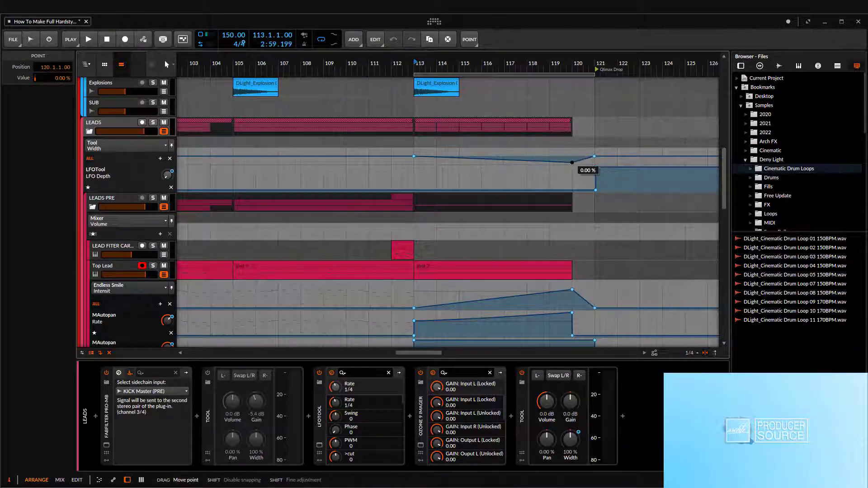
{"action": "left_click", "coordinate": [391, 128]}
{"action": "key", "text": "space"}
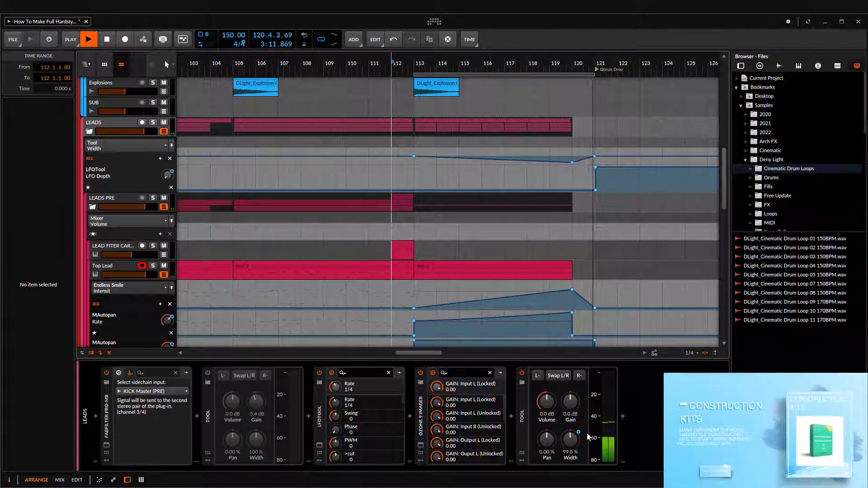
{"action": "key", "text": "space"}
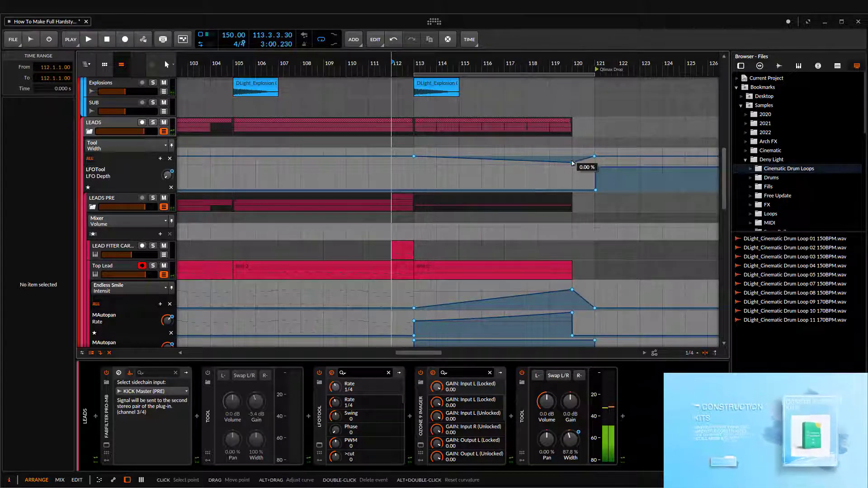
{"action": "double_click", "coordinate": [572, 163]}
Review the Top Lead automation lanes and its device chain through MAutopan and Endless Smile, and return to the LEADS group
{"action": "scroll", "coordinate": [475, 199], "scroll_direction": "down", "scroll_amount": 3}
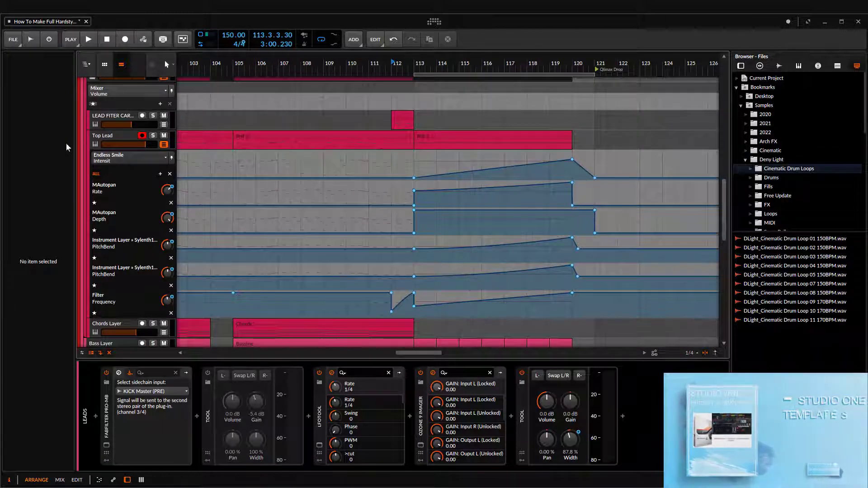
{"action": "left_click", "coordinate": [94, 140]}
{"action": "scroll", "coordinate": [519, 226], "scroll_direction": "up", "scroll_amount": 8}
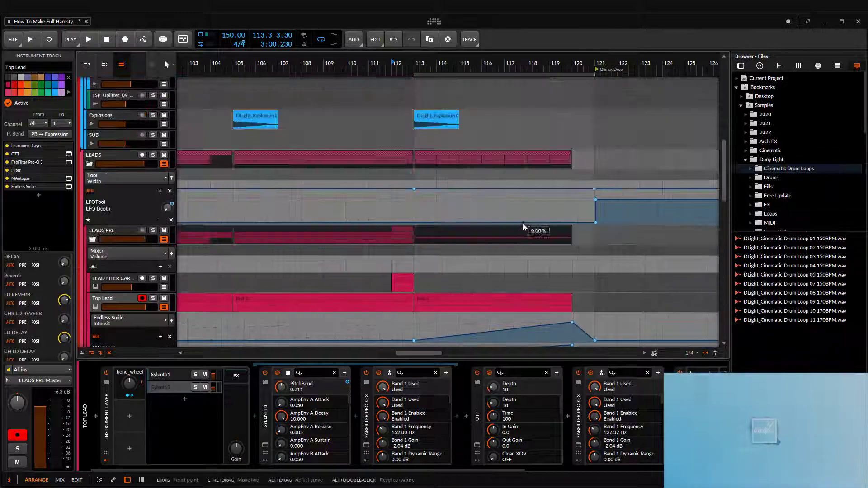
{"action": "scroll", "coordinate": [393, 270], "scroll_direction": "down", "scroll_amount": 8}
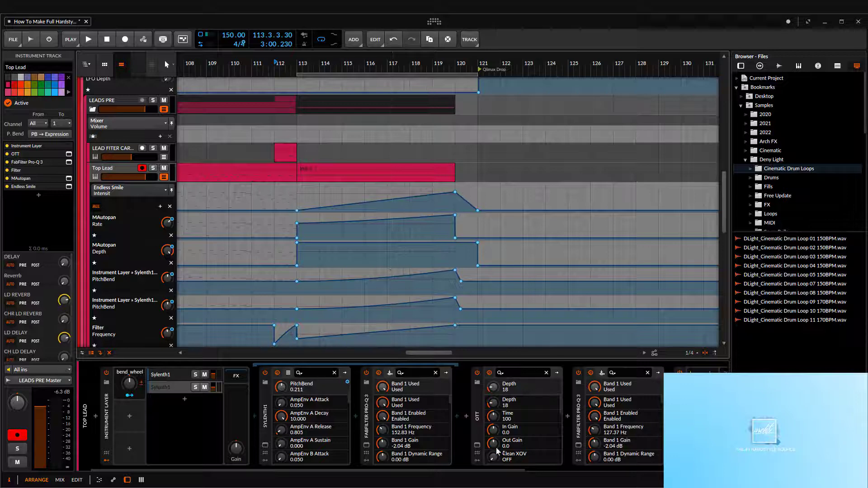
{"action": "left_click", "coordinate": [479, 463]}
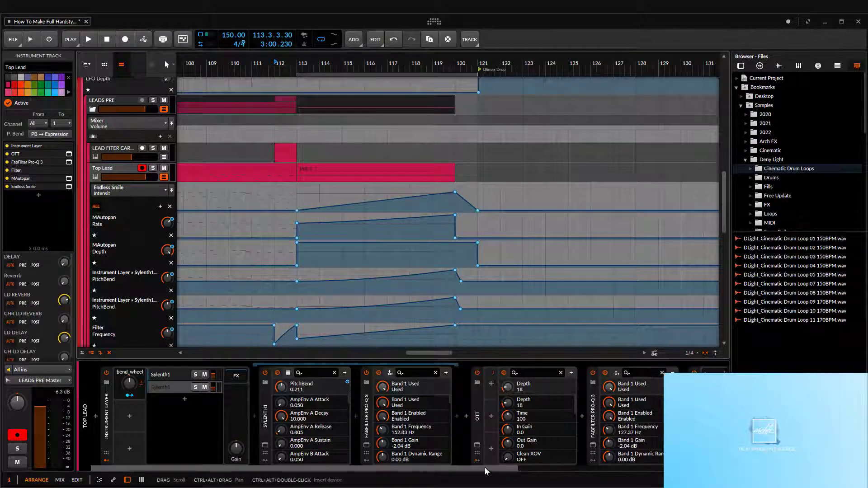
{"action": "left_click_drag", "start_coordinate": [486, 470], "coordinate": [696, 470]}
{"action": "left_click", "coordinate": [620, 425]}
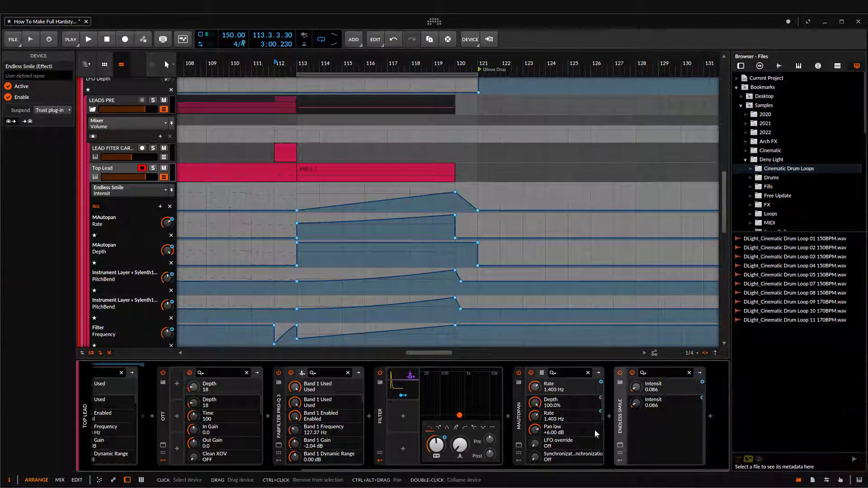
{"action": "scroll", "coordinate": [311, 207], "scroll_direction": "up", "scroll_amount": 5}
{"action": "left_click", "coordinate": [99, 157]}
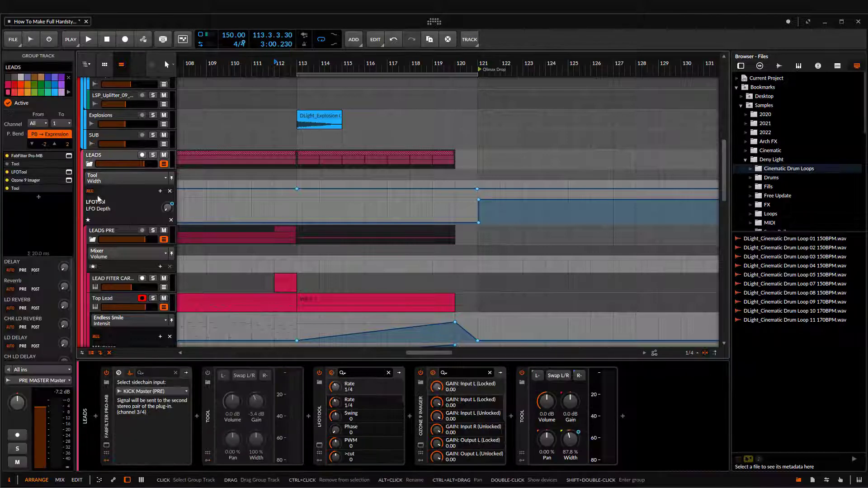
Play the transition from bar 112 while examining the lead layers and their automation lanes
{"action": "left_click", "coordinate": [280, 243]}
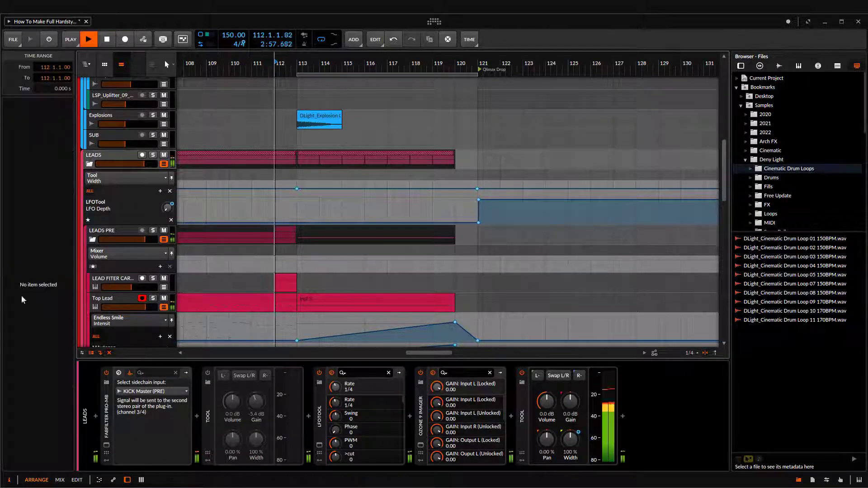
{"action": "key", "text": "space"}
{"action": "scroll", "coordinate": [317, 244], "scroll_direction": "down", "scroll_amount": 7}
{"action": "scroll", "coordinate": [344, 247], "scroll_direction": "down", "scroll_amount": 7}
{"action": "scroll", "coordinate": [339, 245], "scroll_direction": "up", "scroll_amount": 12}
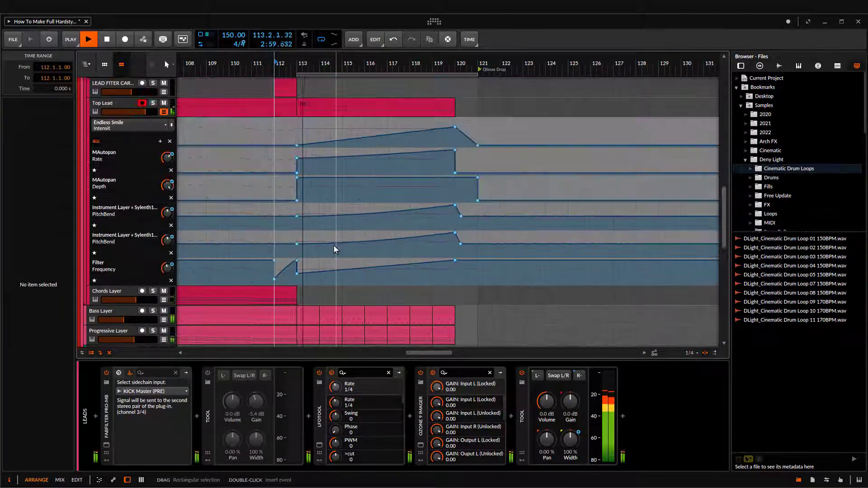
{"action": "scroll", "coordinate": [357, 229], "scroll_direction": "down", "scroll_amount": 3}
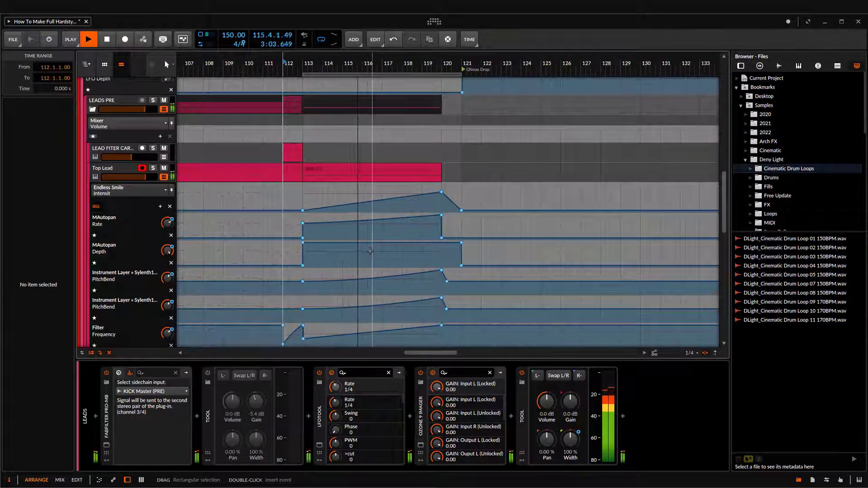
{"action": "scroll", "coordinate": [439, 221], "scroll_direction": "down", "scroll_amount": 3}
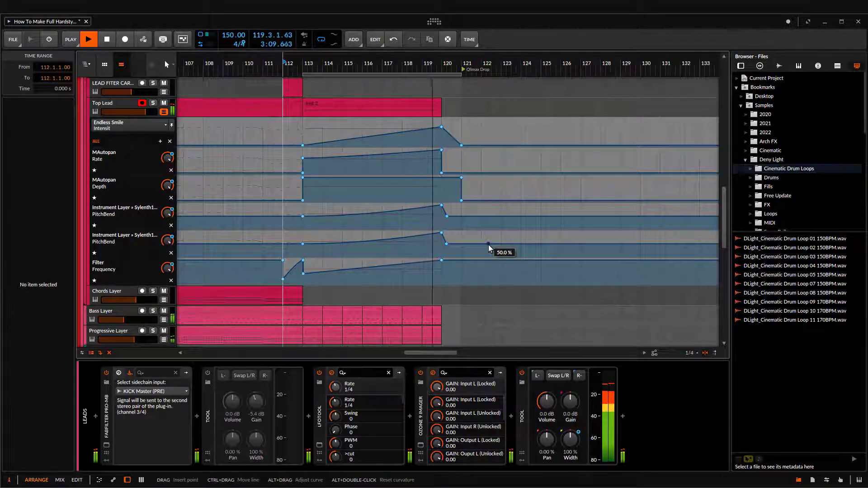
{"action": "scroll", "coordinate": [488, 245], "scroll_direction": "up", "scroll_amount": 10}
{"action": "key", "text": "space"}
Copy the eight-bar DLight_Cinematic Drum Loop clip from bar 81 to bar 113 on the same track
{"action": "scroll", "coordinate": [361, 218], "scroll_direction": "up", "scroll_amount": 10}
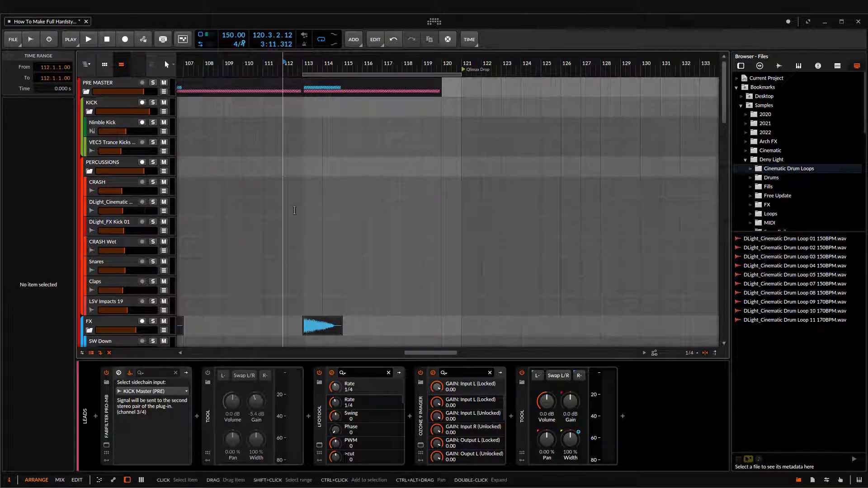
{"action": "scroll", "coordinate": [302, 206], "scroll_direction": "down", "scroll_amount": 4}
{"action": "scroll", "coordinate": [302, 205], "scroll_direction": "left", "scroll_amount": 4}
{"action": "scroll", "coordinate": [302, 206], "scroll_direction": "up", "scroll_amount": 4}
{"action": "scroll", "coordinate": [312, 205], "scroll_direction": "left", "scroll_amount": 4}
{"action": "left_click_drag", "start_coordinate": [316, 205], "coordinate": [385, 202]}
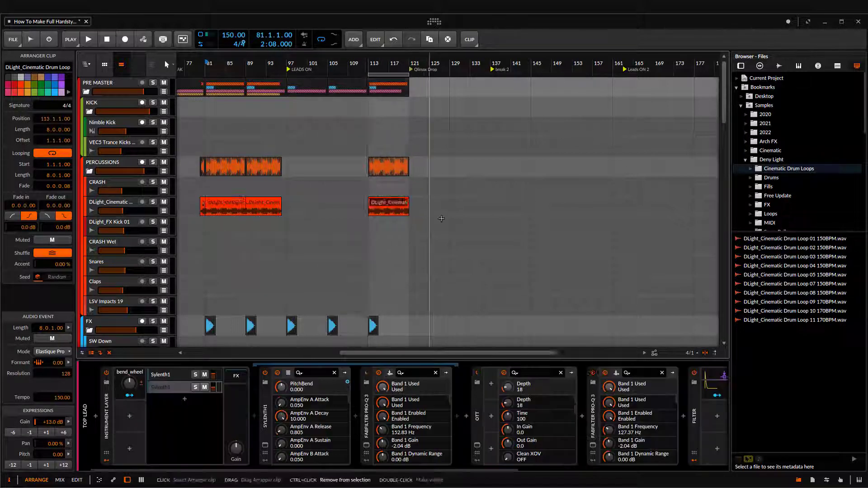
Lower the gain of the copied Cinematic Drum Loop clip at bar 113 to about +9.5 dB
{"action": "scroll", "coordinate": [437, 222], "scroll_direction": "up", "scroll_amount": 8}
{"action": "left_click", "coordinate": [316, 235]}
{"action": "key", "text": "d"}
{"action": "scroll", "coordinate": [302, 237], "scroll_direction": "down", "scroll_amount": 4}
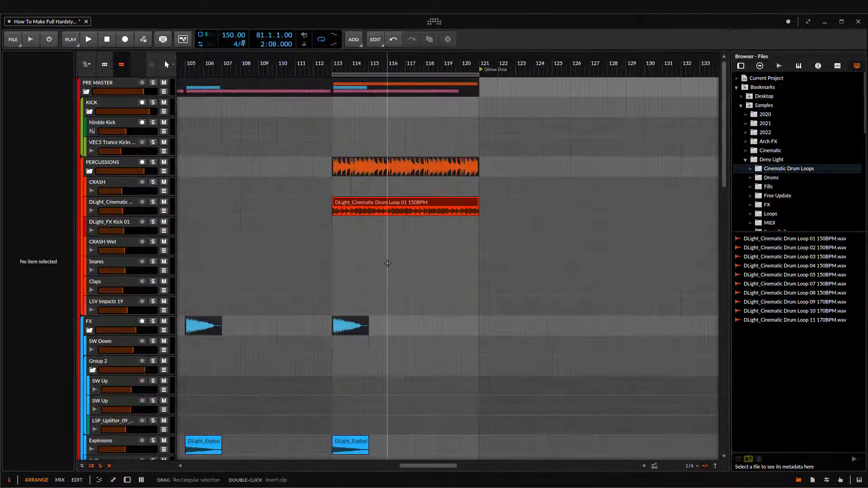
{"action": "scroll", "coordinate": [385, 265], "scroll_direction": "up", "scroll_amount": 2}
{"action": "left_click", "coordinate": [113, 210]}
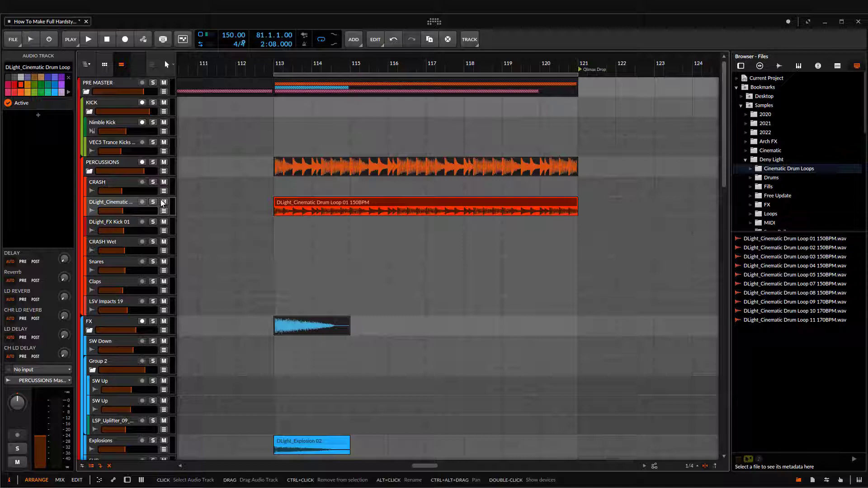
{"action": "left_click", "coordinate": [278, 205]}
{"action": "left_click", "coordinate": [361, 207]}
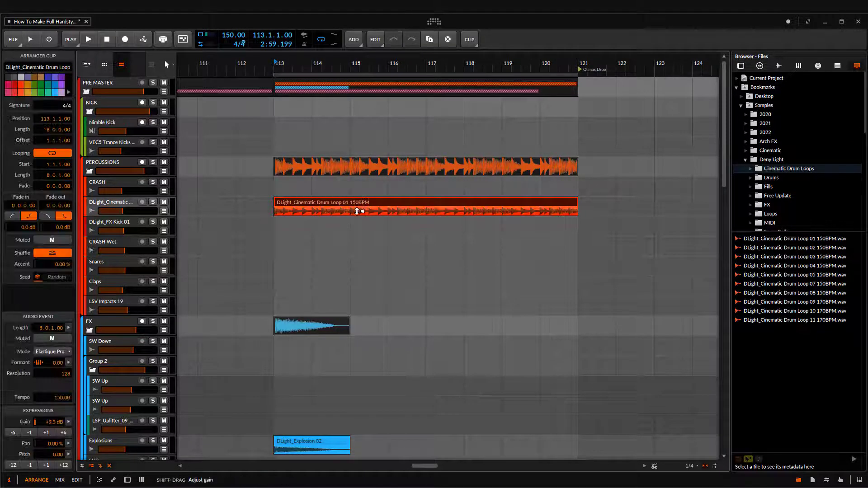
Cut the last bar off the copied Cinematic Drum Loop clip so it ends at bar 120
{"action": "left_click", "coordinate": [269, 212]}
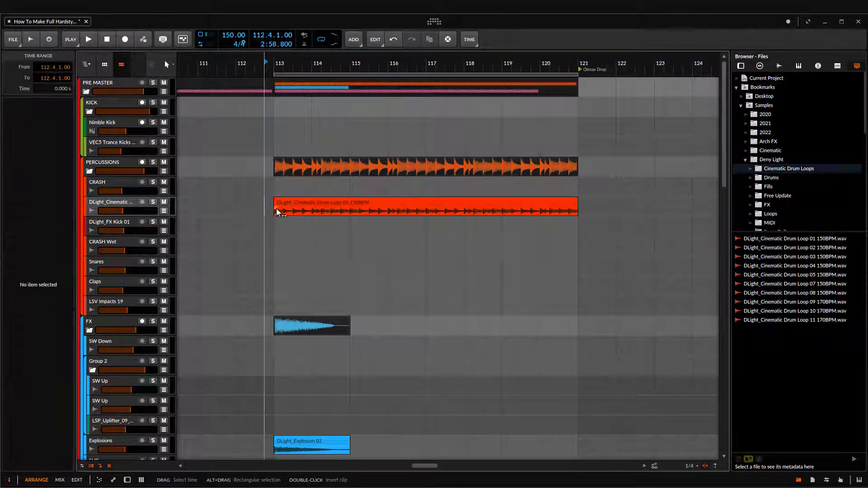
{"action": "key", "text": "minus"}
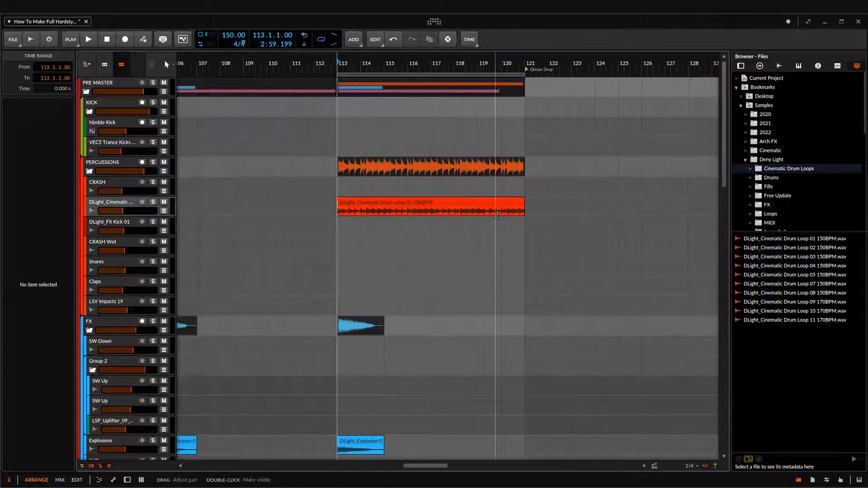
{"action": "left_click", "coordinate": [510, 206]}
{"action": "key", "text": "Delete"}
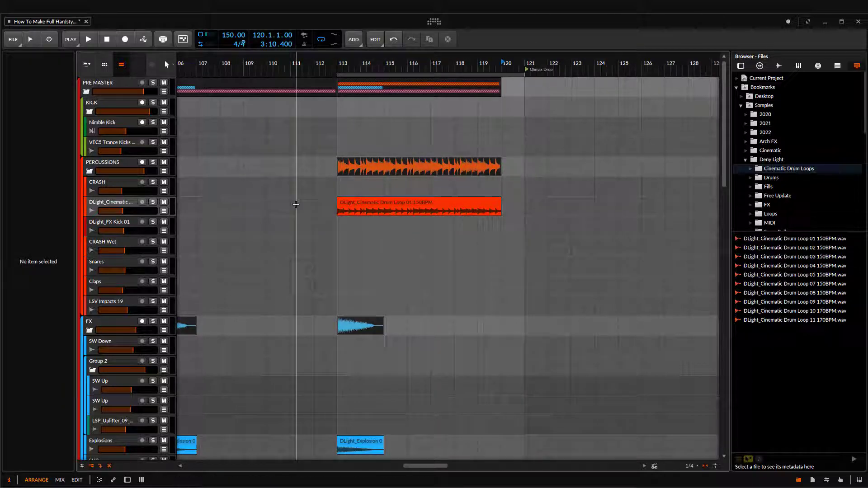
Play the section from bar 113 to check the drum loop together with the lead layers
{"action": "left_click", "coordinate": [336, 206]}
{"action": "scroll", "coordinate": [350, 361], "scroll_direction": "down", "scroll_amount": 6}
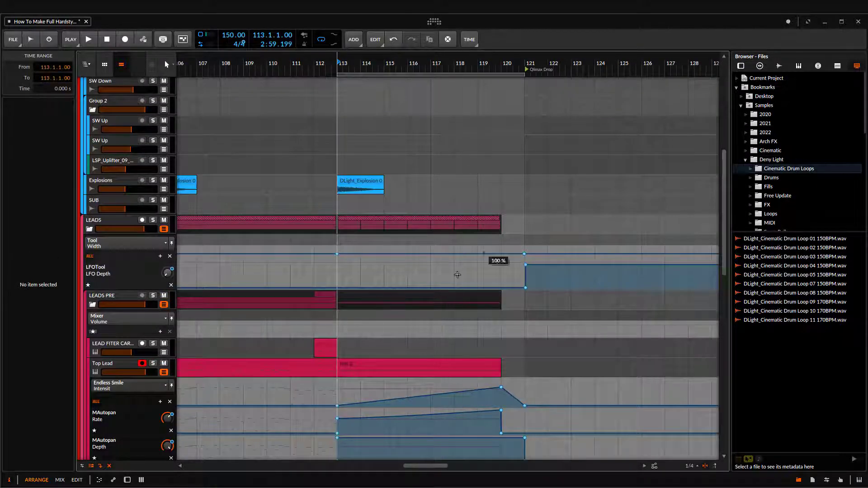
{"action": "scroll", "coordinate": [359, 370], "scroll_direction": "up", "scroll_amount": 6}
{"action": "key", "text": "space"}
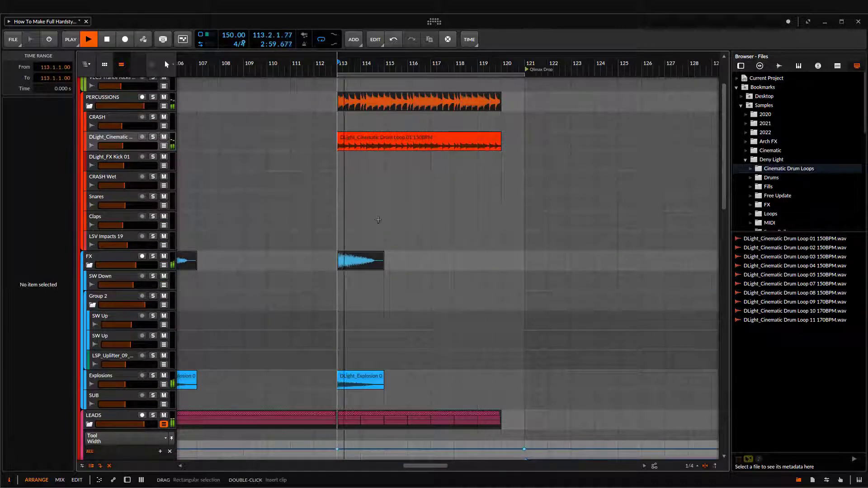
{"action": "scroll", "coordinate": [453, 199], "scroll_direction": "up", "scroll_amount": 3}
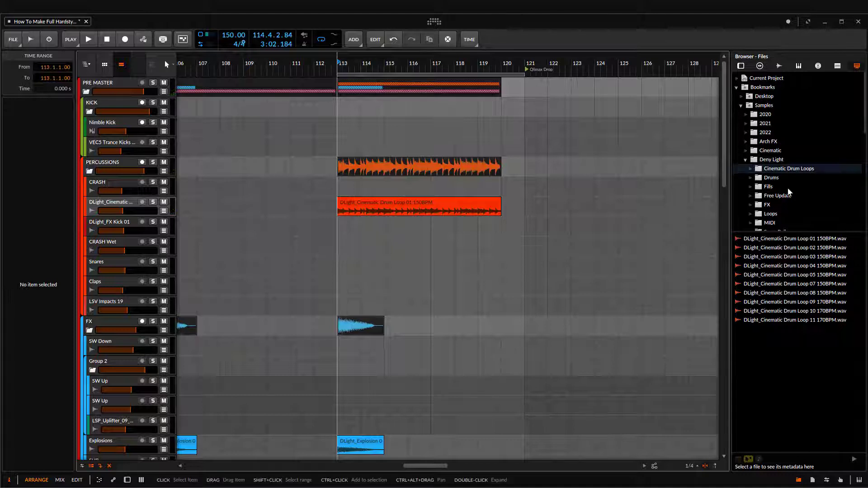
Audition the Deny Light Sweeps Down samples and place DLight_Sweeps Down 02 at bar 113 on the SW Down track
{"action": "scroll", "coordinate": [775, 159], "scroll_direction": "down", "scroll_amount": 1}
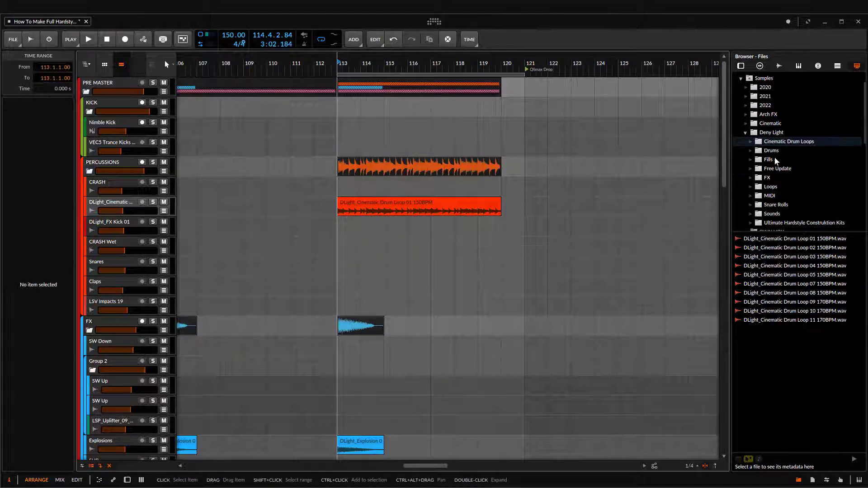
{"action": "left_click", "coordinate": [767, 179]}
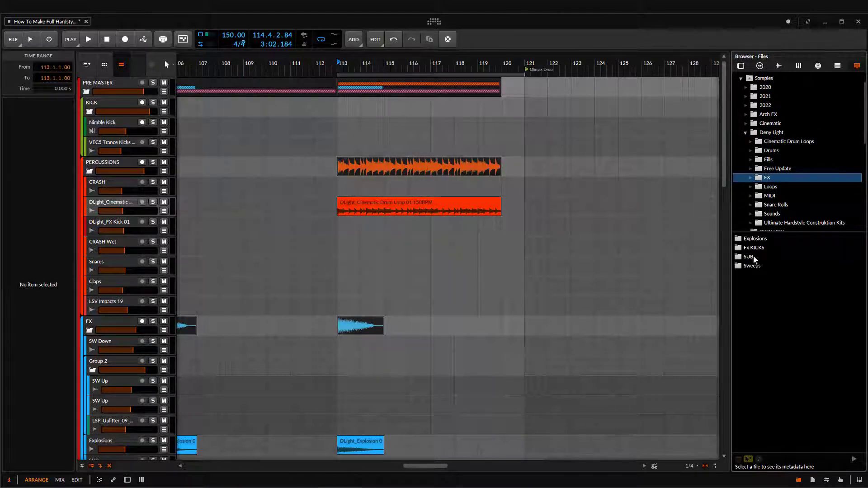
{"action": "double_click", "coordinate": [750, 266]}
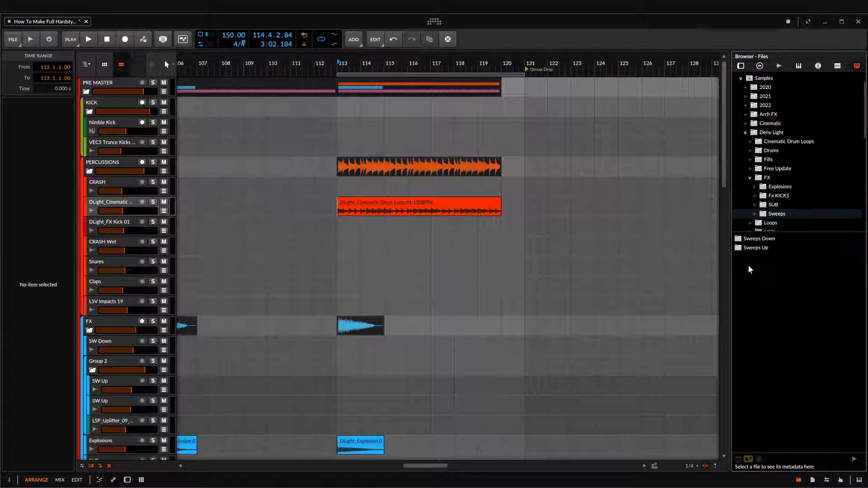
{"action": "double_click", "coordinate": [757, 242]}
{"action": "left_click", "coordinate": [756, 242]}
{"action": "scroll", "coordinate": [630, 290], "scroll_direction": "down", "scroll_amount": 5}
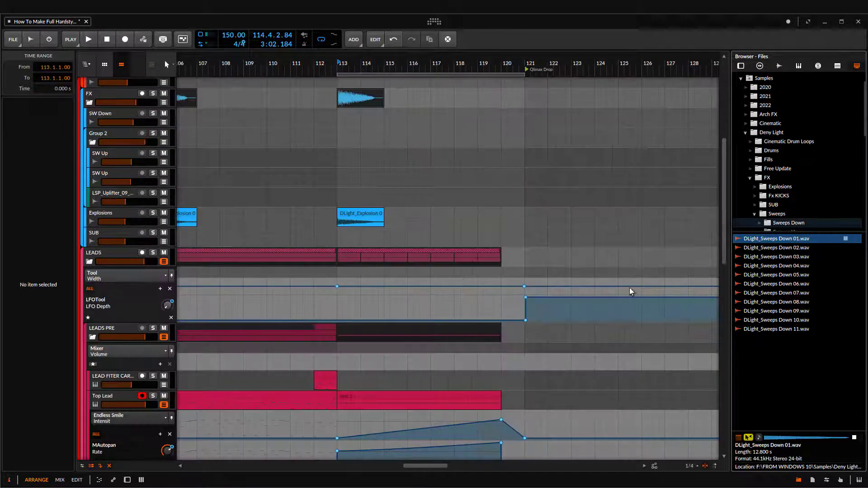
{"action": "left_click", "coordinate": [771, 249]}
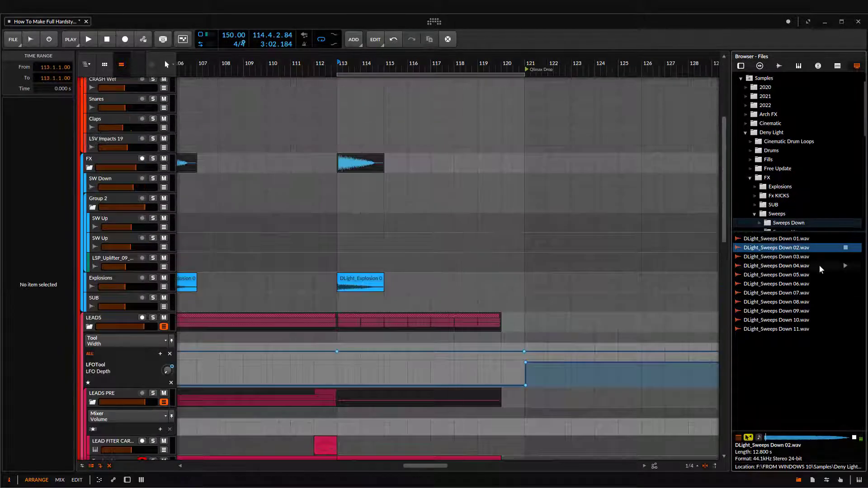
{"action": "left_click_drag", "start_coordinate": [771, 253], "coordinate": [344, 182]}
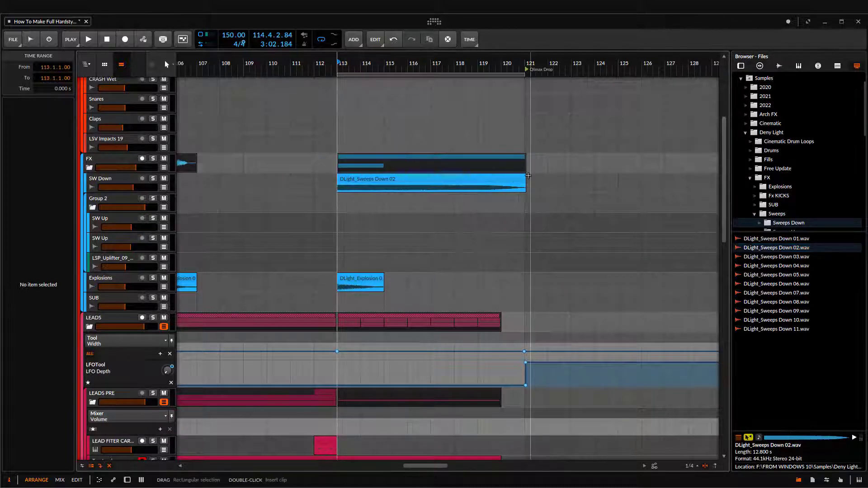
Shorten the DLight_Sweeps Down 02 clip to end at bar 118 and play the transition from bar 112
{"action": "left_click_drag", "start_coordinate": [525, 178], "coordinate": [337, 187]}
{"action": "left_click", "coordinate": [314, 190]}
{"action": "key", "text": "space"}
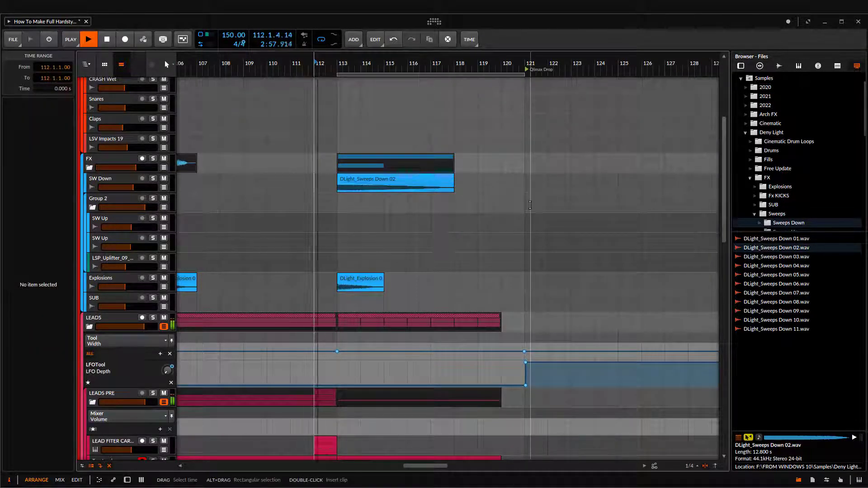
{"action": "scroll", "coordinate": [529, 204], "scroll_direction": "up", "scroll_amount": 2}
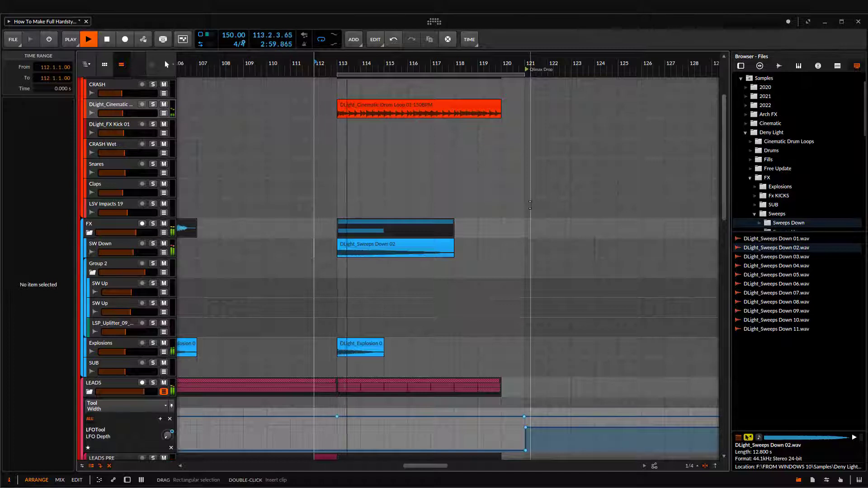
{"action": "key", "text": "space"}
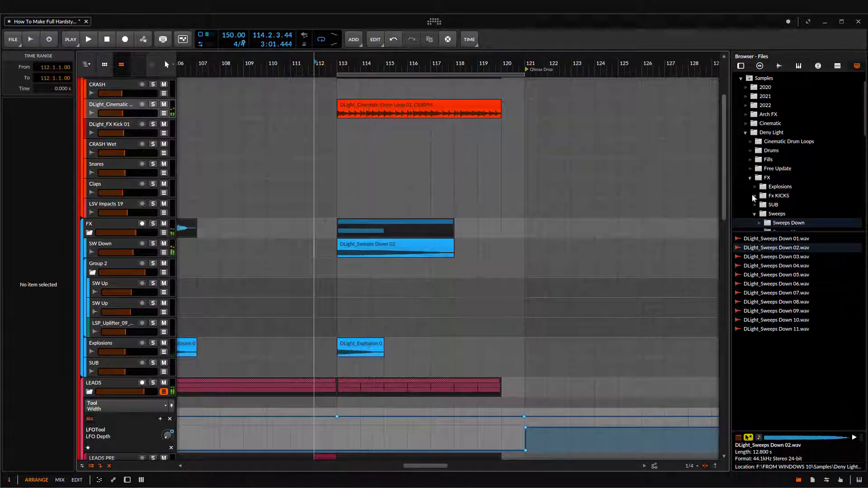
Place DLight_ 05 Sweeps Up from the Sweeps Up folder on the first SW Up track, spanning bars 113 to 120
{"action": "left_click", "coordinate": [776, 320]}
{"action": "scroll", "coordinate": [778, 181], "scroll_direction": "down", "scroll_amount": 2}
{"action": "left_click", "coordinate": [785, 177]}
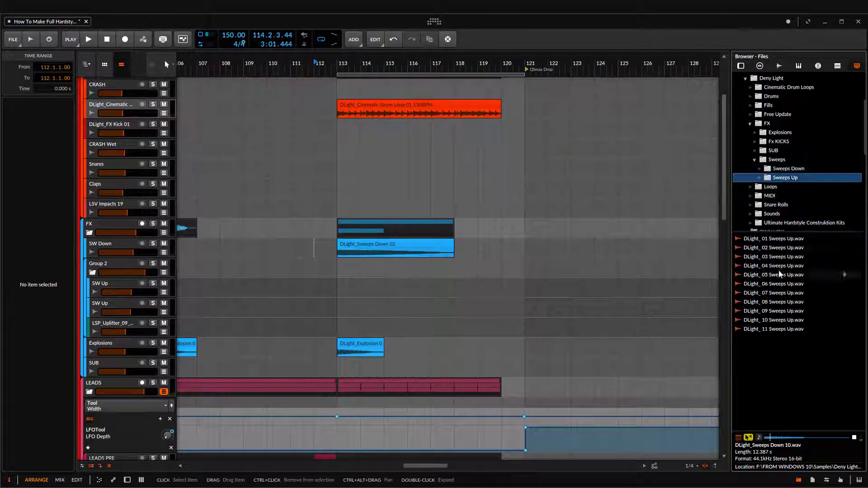
{"action": "left_click_drag", "start_coordinate": [779, 274], "coordinate": [502, 293]}
{"action": "scroll", "coordinate": [382, 333], "scroll_direction": "down", "scroll_amount": 4}
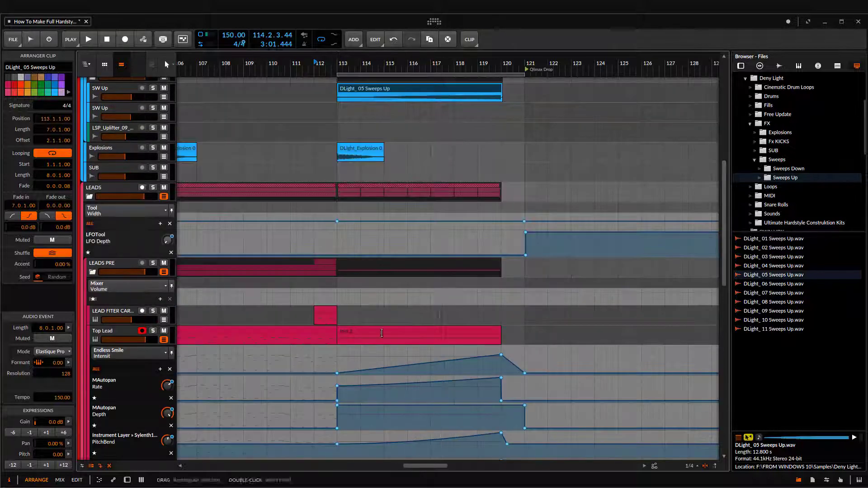
{"action": "scroll", "coordinate": [479, 297], "scroll_direction": "up", "scroll_amount": 3}
Play from bar 113 and raise the first SW Up track's volume slightly
{"action": "left_click", "coordinate": [338, 278]}
{"action": "key", "text": "space"}
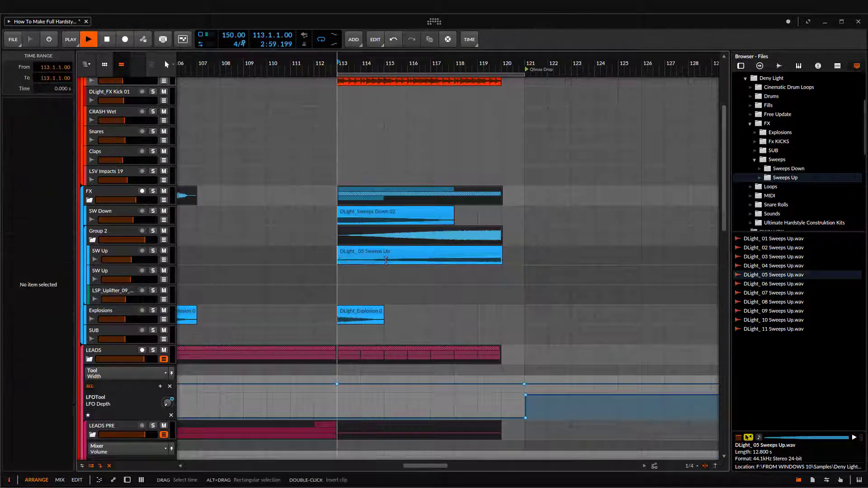
{"action": "left_click", "coordinate": [109, 229]}
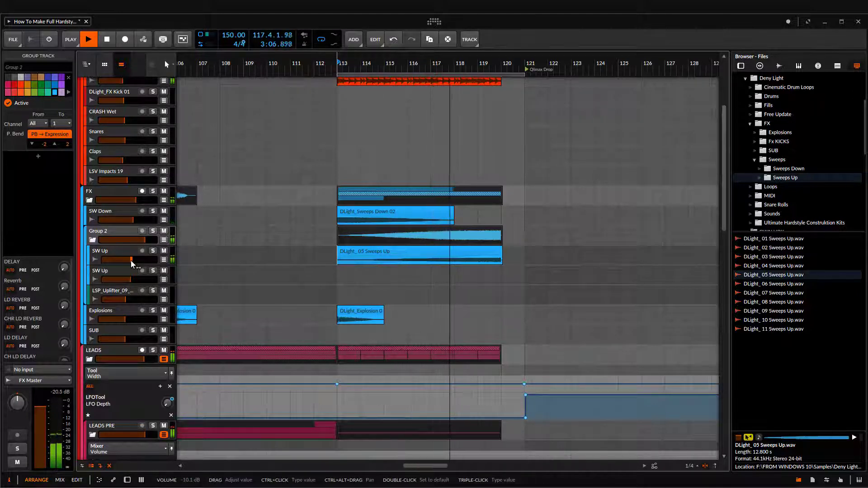
{"action": "left_click_drag", "start_coordinate": [131, 261], "coordinate": [132, 260]}
{"action": "key", "text": "space"}
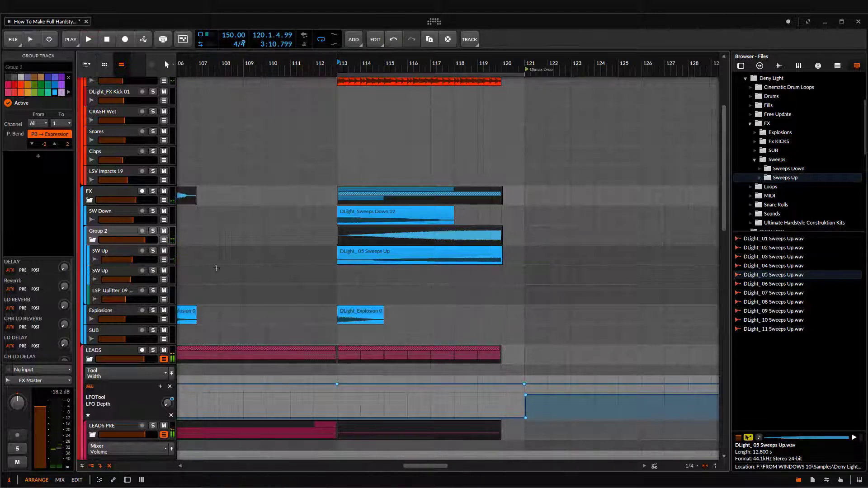
Place DLight_ 10 Sweeps Up at bar 113 on the second SW Up track and play its ending from the middle of bar 118
{"action": "left_click_drag", "start_coordinate": [764, 323], "coordinate": [333, 275]}
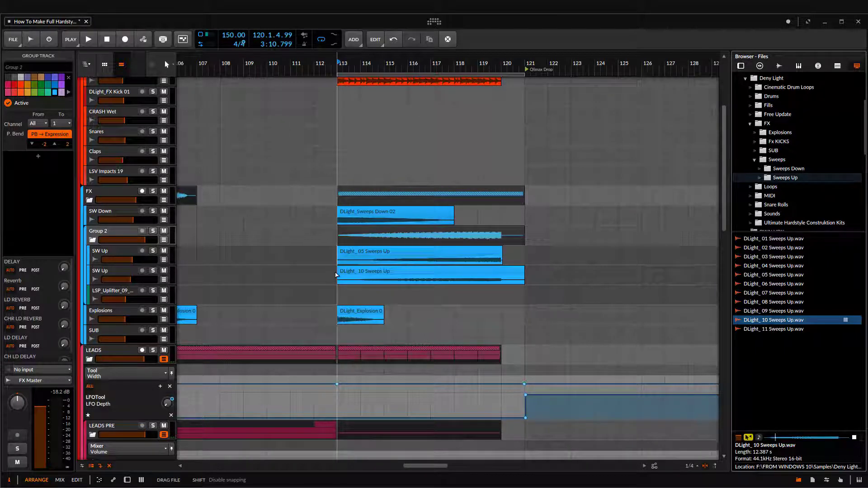
{"action": "left_click", "coordinate": [439, 272]}
{"action": "left_click_drag", "start_coordinate": [439, 272], "coordinate": [439, 270]}
{"action": "left_click", "coordinate": [466, 238]}
{"action": "key", "text": "space"}
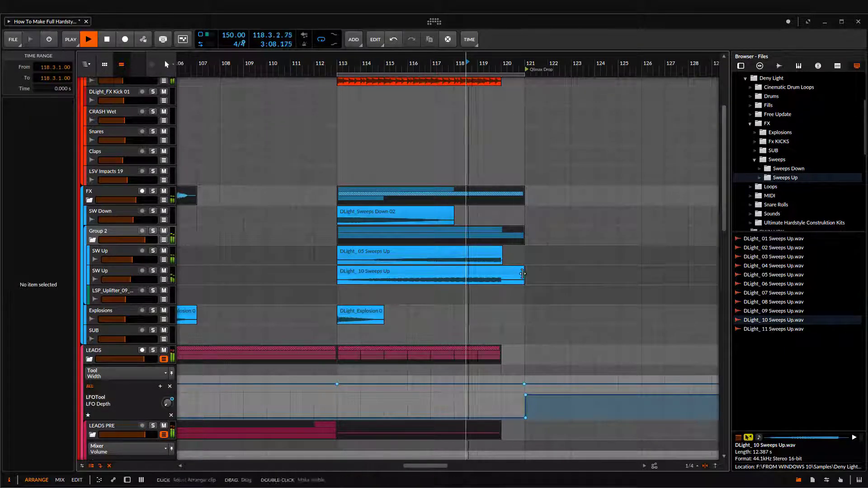
{"action": "left_click", "coordinate": [110, 231]}
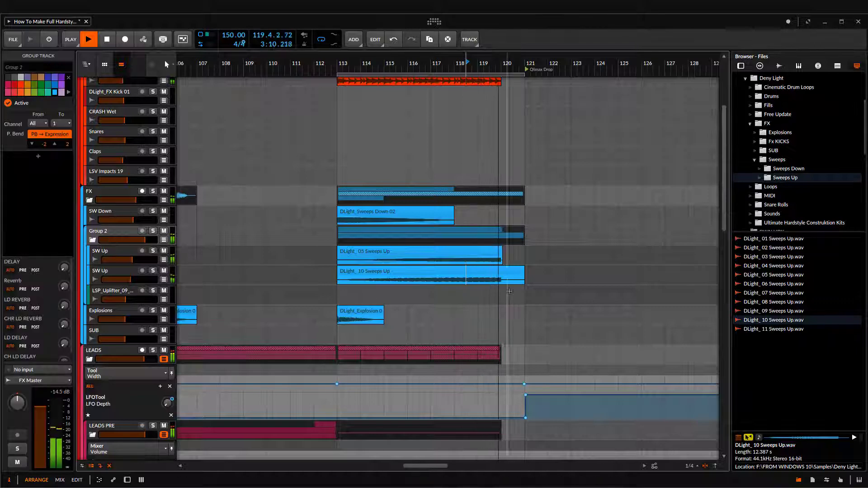
{"action": "scroll", "coordinate": [526, 312], "scroll_direction": "down", "scroll_amount": 7}
{"action": "key", "text": "space"}
Reshape the Top Lead's Filter Frequency automation to sit slightly lower at bar 120 and peak at bar 121, and play it from bar 119
{"action": "scroll", "coordinate": [538, 335], "scroll_direction": "up", "scroll_amount": 3}
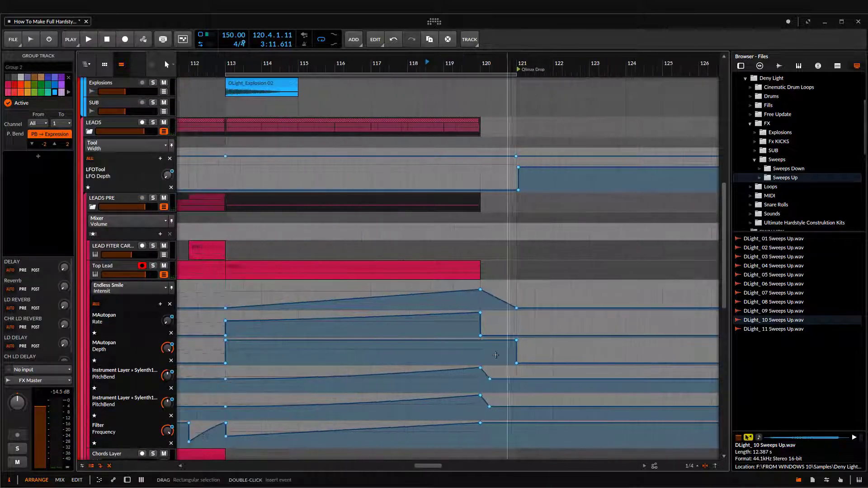
{"action": "scroll", "coordinate": [289, 307], "scroll_direction": "down", "scroll_amount": 2}
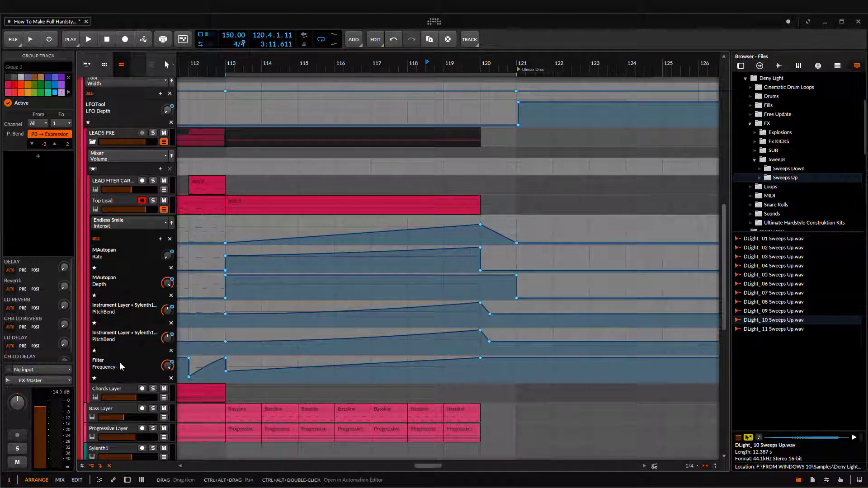
{"action": "mouse_move", "coordinate": [493, 359]}
{"action": "left_mouse_down"}
{"action": "mouse_move", "coordinate": [516, 357]}
{"action": "mouse_move", "coordinate": [480, 362]}
{"action": "left_mouse_up"}
{"action": "double_click", "coordinate": [444, 65]}
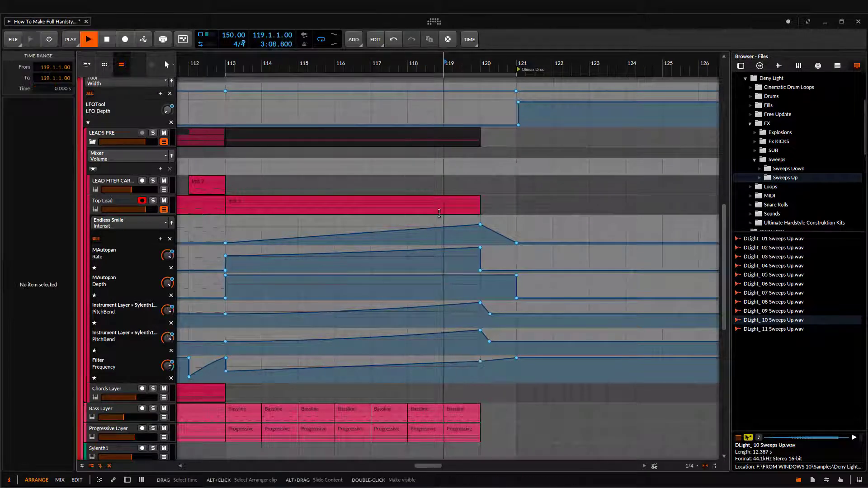
{"action": "scroll", "coordinate": [486, 341], "scroll_direction": "down", "scroll_amount": 3}
{"action": "scroll", "coordinate": [486, 341], "scroll_direction": "up", "scroll_amount": 10}
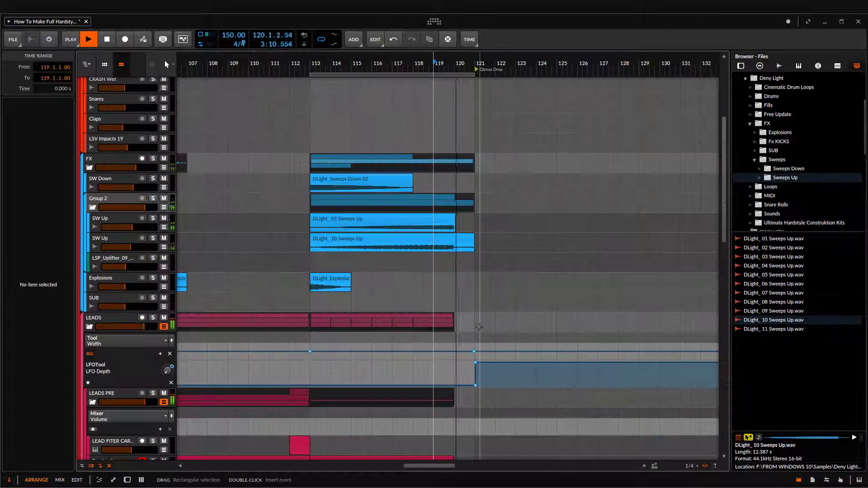
{"action": "key", "text": "space"}
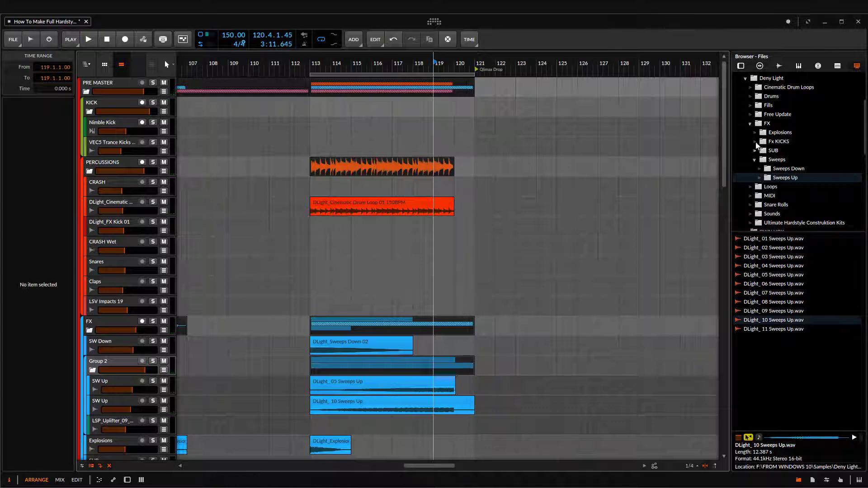
Audition the samples in the Snare Rolls folder and place Snare Rolls 11 at bar 113 on the Snares track
{"action": "left_click", "coordinate": [749, 122]}
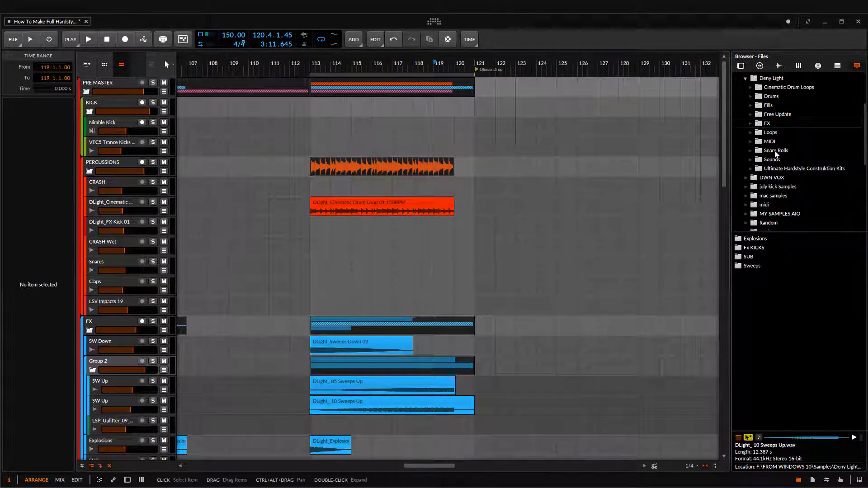
{"action": "left_click", "coordinate": [774, 152]}
{"action": "left_click", "coordinate": [776, 339]}
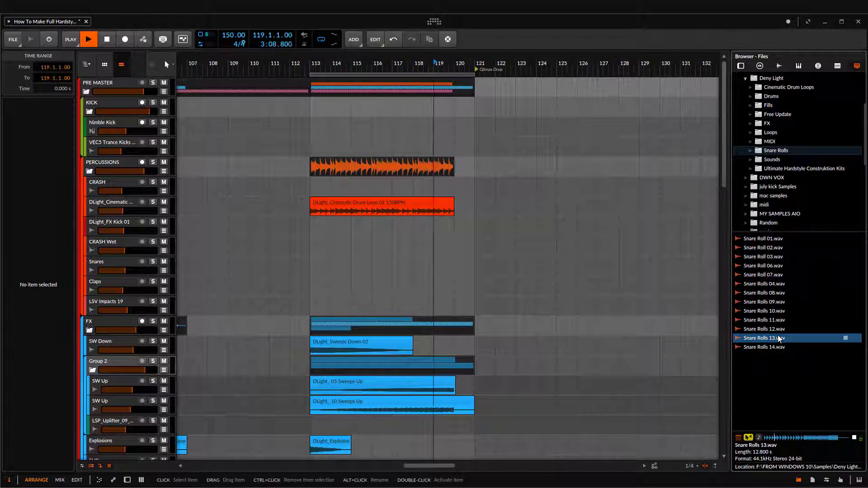
{"action": "left_click", "coordinate": [779, 331]}
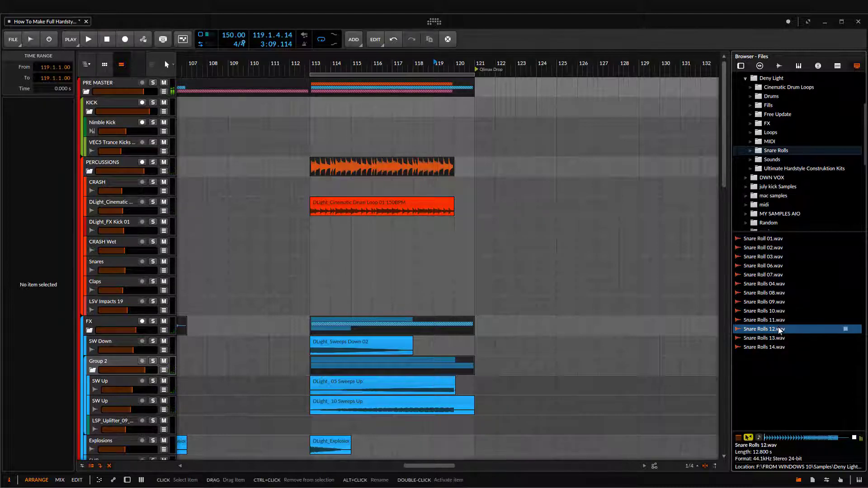
{"action": "left_click", "coordinate": [775, 321]}
{"action": "left_click_drag", "start_coordinate": [774, 319], "coordinate": [313, 267]}
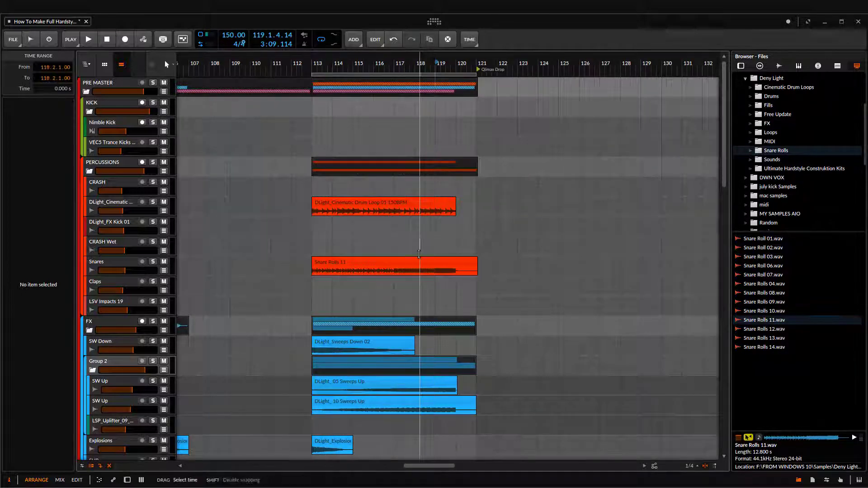
Split the Snare Rolls 11 clip at bar 120 and delete the remainder after the split
{"action": "scroll", "coordinate": [465, 268], "scroll_direction": "up", "scroll_amount": 4}
{"action": "left_click", "coordinate": [452, 271]}
{"action": "key", "text": "ctrl+e"}
{"action": "left_click", "coordinate": [469, 261]}
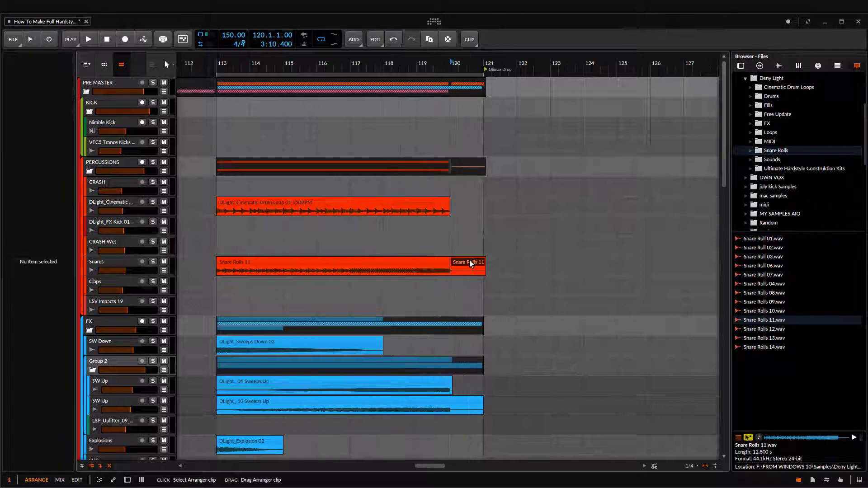
{"action": "key", "text": "Delete"}
Increase the Snares track's height to enlarge the waveform of the Snare Rolls 11 clip
{"action": "scroll", "coordinate": [215, 276], "scroll_direction": "up", "scroll_amount": 3}
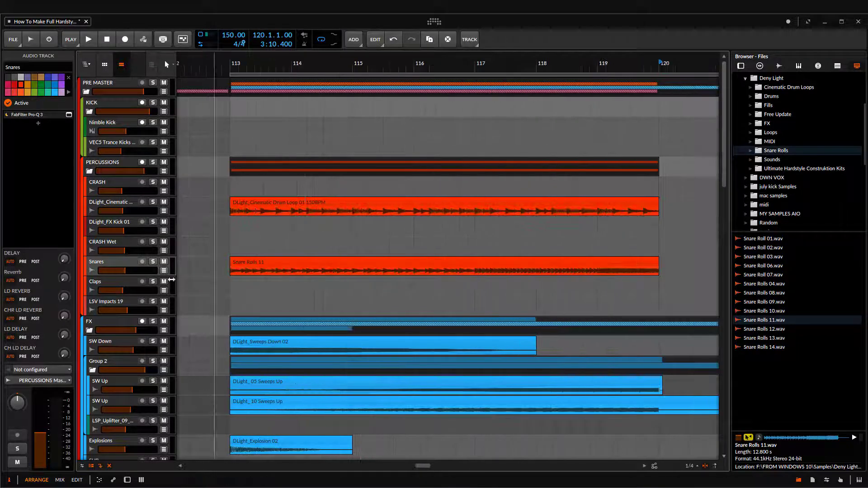
{"action": "left_click_drag", "start_coordinate": [126, 273], "coordinate": [214, 288]}
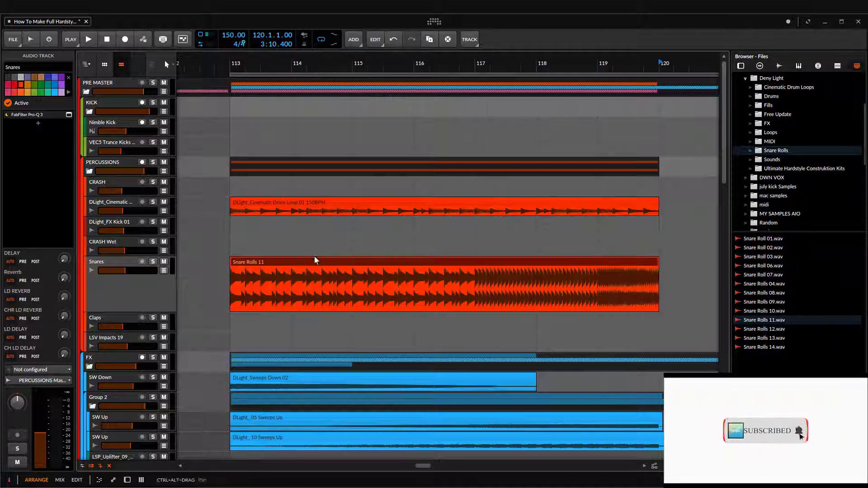
{"action": "scroll", "coordinate": [315, 260], "scroll_direction": "down", "scroll_amount": 4}
{"action": "left_click", "coordinate": [769, 320]}
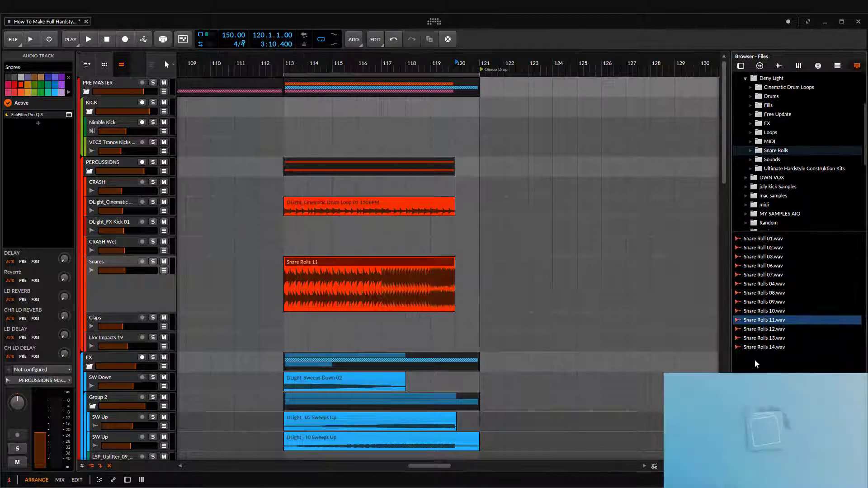
{"action": "scroll", "coordinate": [373, 290], "scroll_direction": "up", "scroll_amount": 3}
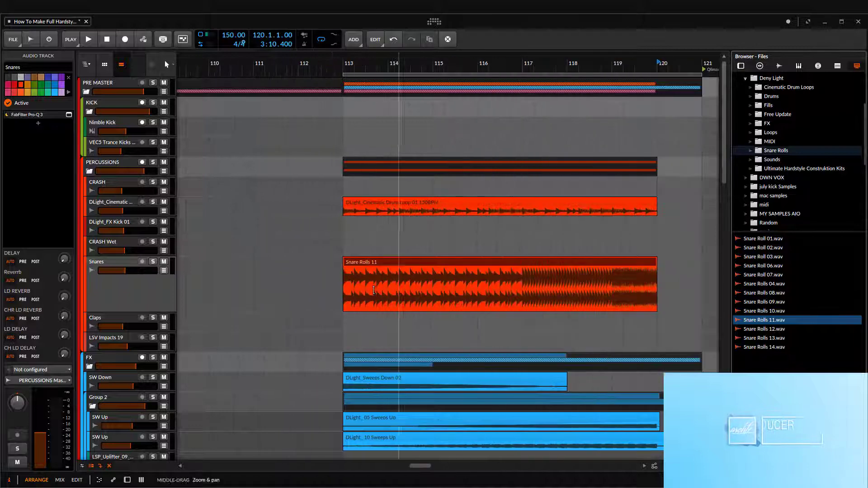
Play the transition from bar 112 and set the Snares track's volume to about -13.9 dB
{"action": "left_click", "coordinate": [300, 295]}
{"action": "key", "text": "space"}
{"action": "scroll", "coordinate": [329, 286], "scroll_direction": "down", "scroll_amount": 3}
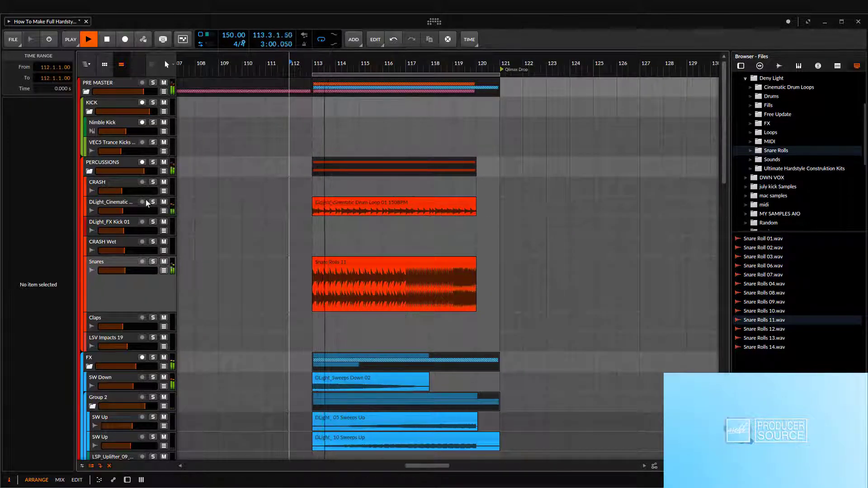
{"action": "left_click", "coordinate": [121, 287]}
{"action": "scroll", "coordinate": [339, 288], "scroll_direction": "up", "scroll_amount": 4}
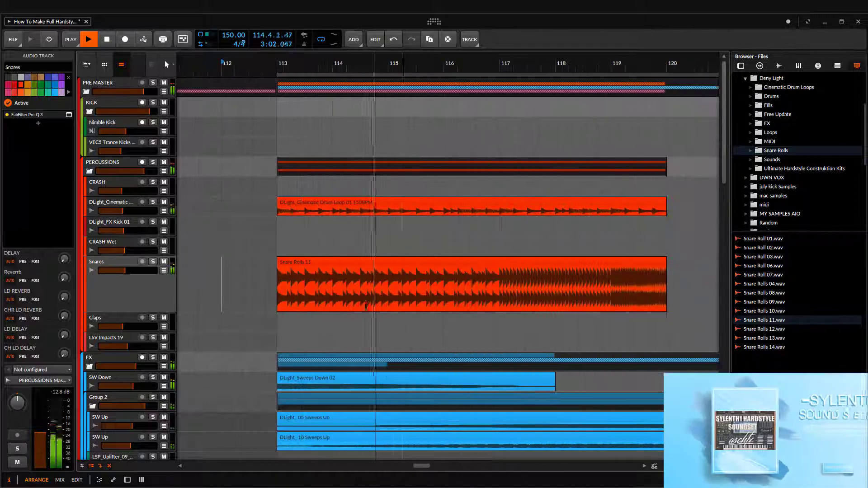
{"action": "scroll", "coordinate": [339, 288], "scroll_direction": "down", "scroll_amount": 3}
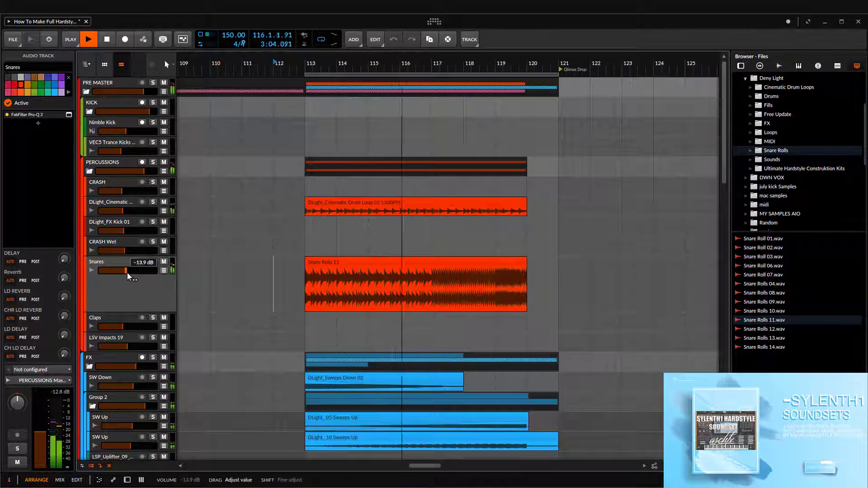
{"action": "scroll", "coordinate": [441, 317], "scroll_direction": "down", "scroll_amount": 2}
{"action": "scroll", "coordinate": [440, 317], "scroll_direction": "up", "scroll_amount": 3}
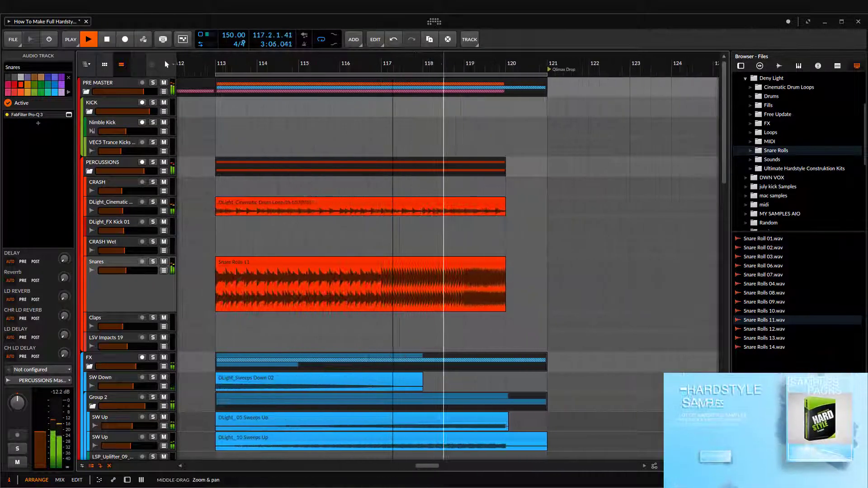
Listen to the transition with the snare roll up to bar 120 and stop playback
{"action": "scroll", "coordinate": [440, 316], "scroll_direction": "down", "scroll_amount": 2}
{"action": "scroll", "coordinate": [441, 314], "scroll_direction": "down", "scroll_amount": 5}
{"action": "scroll", "coordinate": [440, 311], "scroll_direction": "up", "scroll_amount": 5}
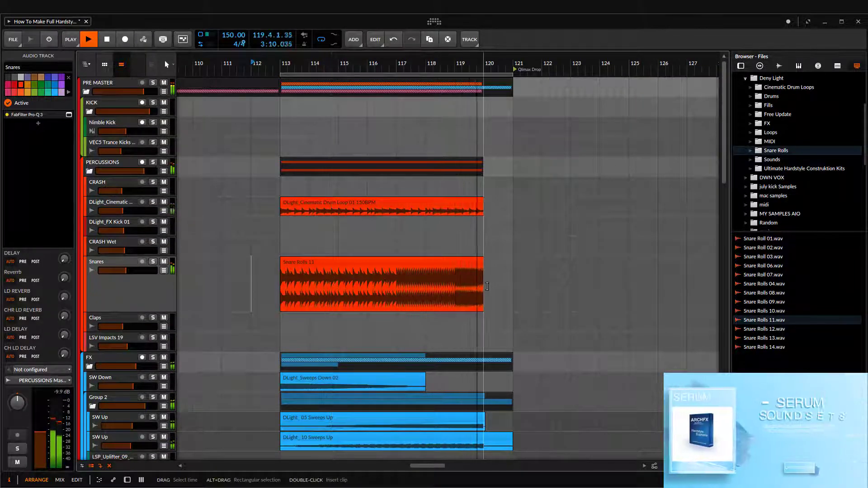
{"action": "key", "text": "space"}
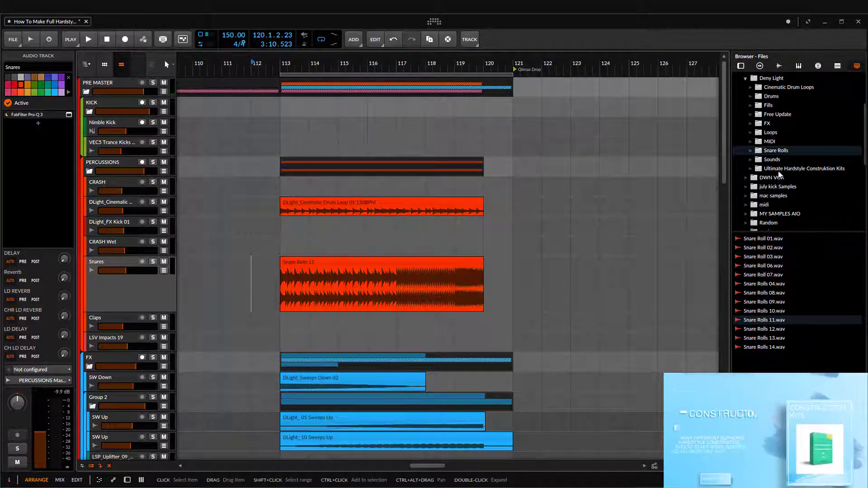
Place DLight_Crash02 from the Drums > Crashes folder at bar 113 on the CRASH track and play it in context
{"action": "scroll", "coordinate": [779, 175], "scroll_direction": "up", "scroll_amount": 3}
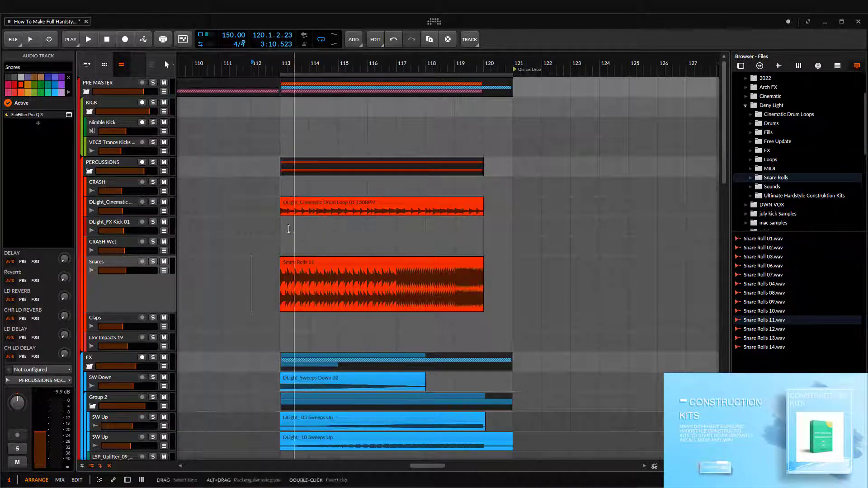
{"action": "left_click", "coordinate": [771, 124]}
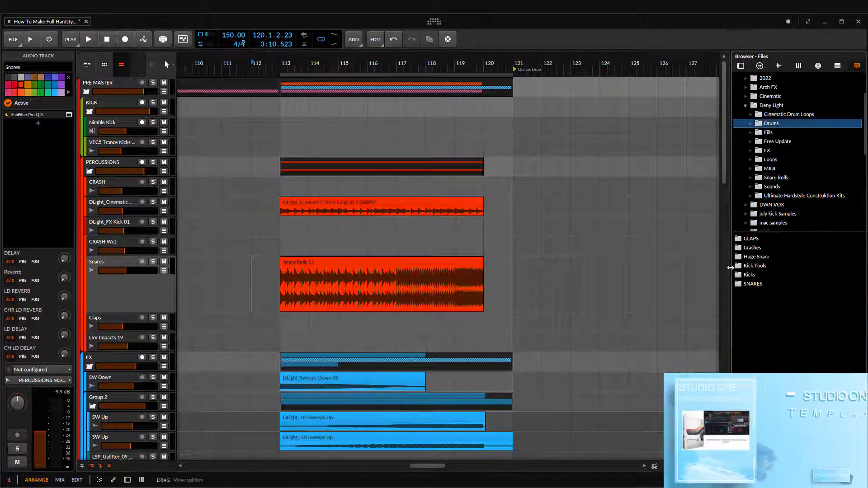
{"action": "double_click", "coordinate": [761, 248]}
{"action": "left_click_drag", "start_coordinate": [764, 249], "coordinate": [284, 193]}
{"action": "left_click", "coordinate": [244, 193]}
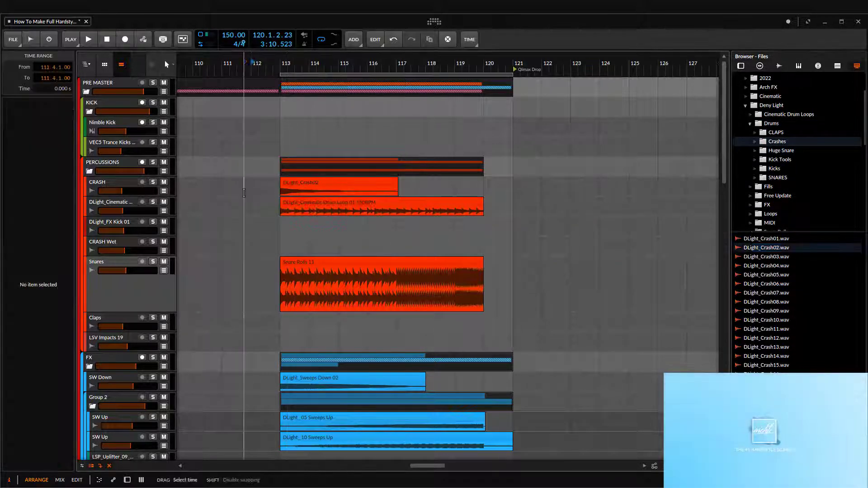
{"action": "key", "text": "space"}
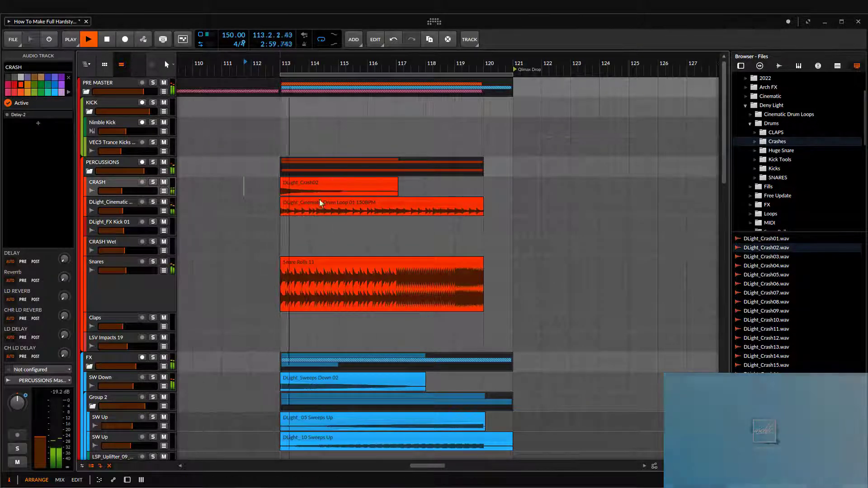
{"action": "key", "text": "space"}
Shorten the crash clip at bar 113 to one bar and duplicate it through bar 116
{"action": "left_click_drag", "start_coordinate": [397, 183], "coordinate": [305, 180]}
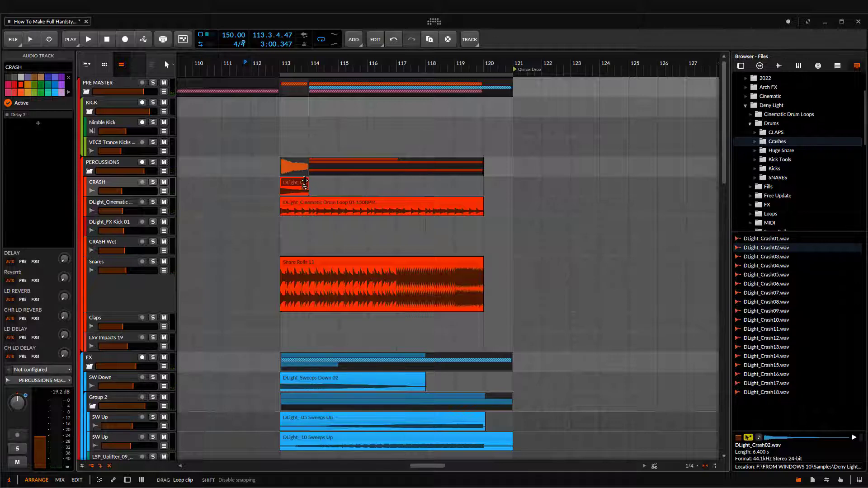
{"action": "left_click", "coordinate": [300, 180]}
{"action": "key", "text": "ctrl+d"}
{"action": "key", "text": "ctrl+d"}
{"action": "key", "text": "ctrl+d"}
{"action": "left_click", "coordinate": [279, 188]}
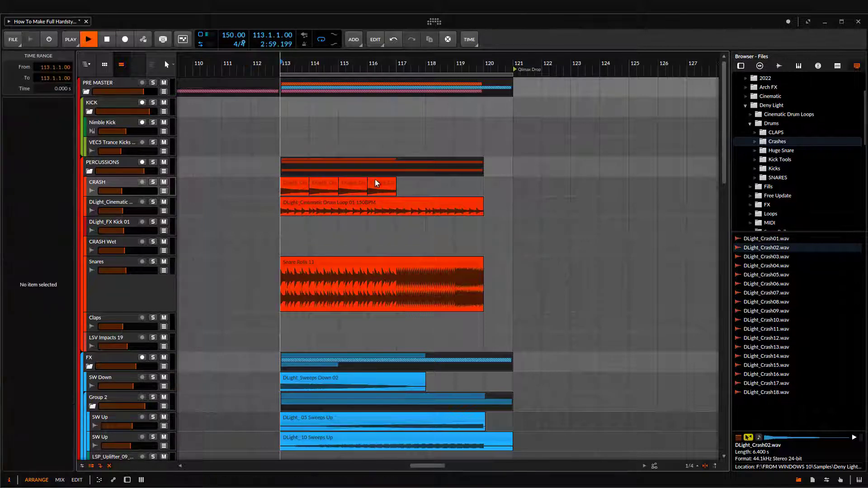
Duplicate the crash into bar 117, shorten the copy to half a bar and repeat it through bar 118
{"action": "left_click", "coordinate": [387, 180]}
{"action": "key", "text": "ctrl+d"}
{"action": "left_click_drag", "start_coordinate": [425, 181], "coordinate": [412, 181]}
{"action": "key", "text": "ctrl+d"}
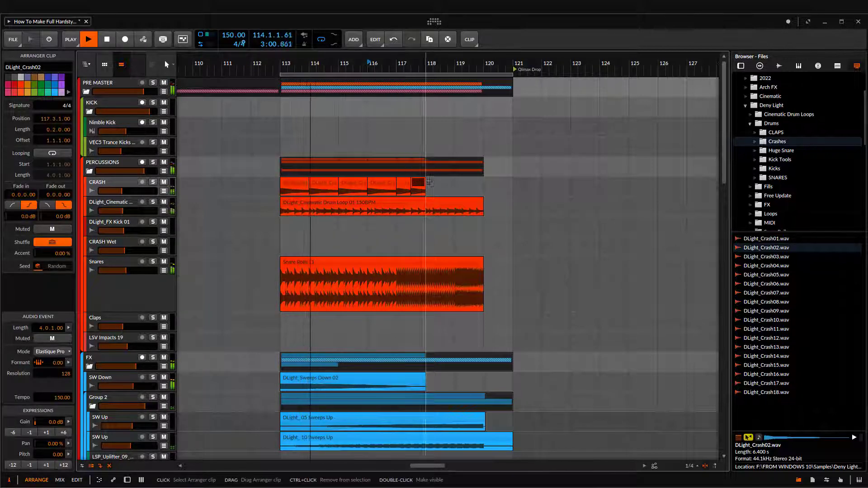
{"action": "key", "text": "ctrl+d"}
{"action": "key", "text": "ctrl+d"}
{"action": "key", "text": "ctrl+d"}
Repeat the crash in one-beat clips through bar 119 and extend the copy at bar 120 to one full bar
{"action": "scroll", "coordinate": [459, 183], "scroll_direction": "up", "scroll_amount": 3}
{"action": "left_click_drag", "start_coordinate": [475, 185], "coordinate": [553, 182]}
{"action": "key", "text": "ctrl+d"}
{"action": "key", "text": "ctrl+d"}
{"action": "key", "text": "ctrl+d"}
{"action": "key", "text": "ctrl+d"}
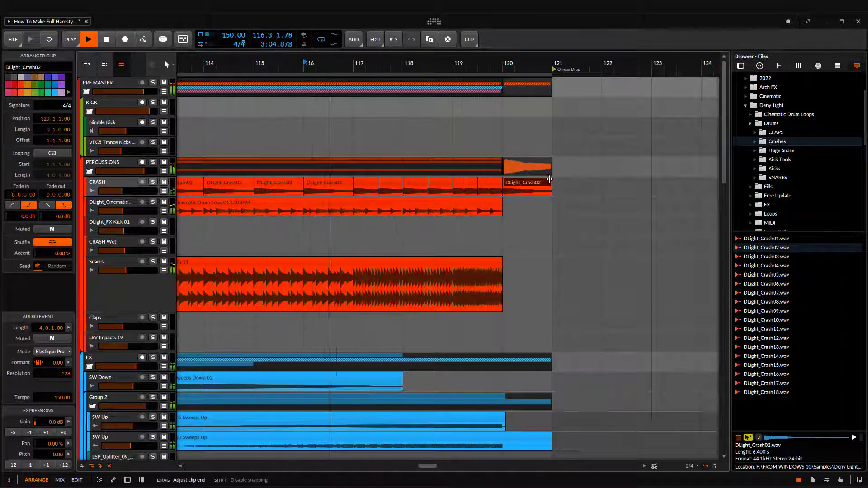
Listen to the transition with the crash build-up, look over the lead automation, and replay from bar 113
{"action": "scroll", "coordinate": [556, 183], "scroll_direction": "down", "scroll_amount": 5}
{"action": "scroll", "coordinate": [465, 271], "scroll_direction": "up", "scroll_amount": 4}
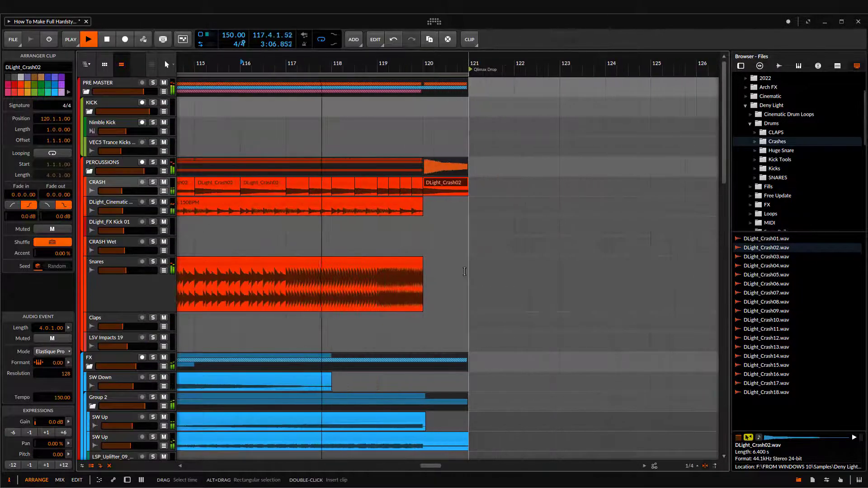
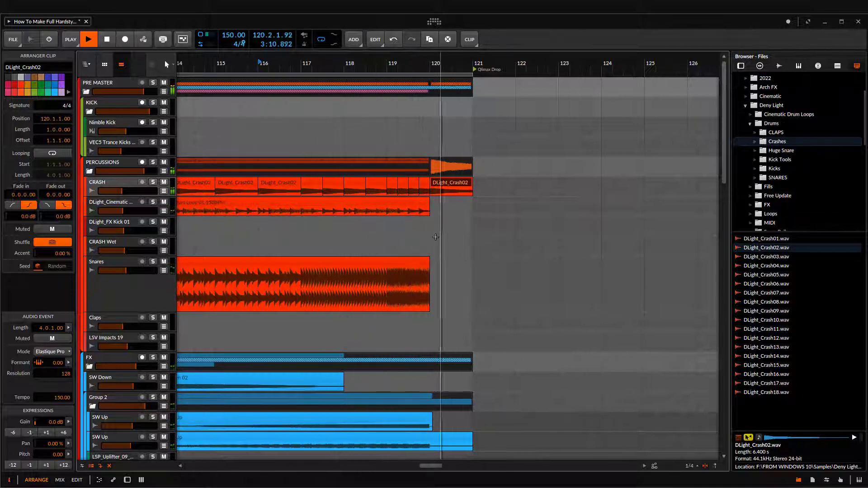
{"action": "scroll", "coordinate": [431, 243], "scroll_direction": "down", "scroll_amount": 4}
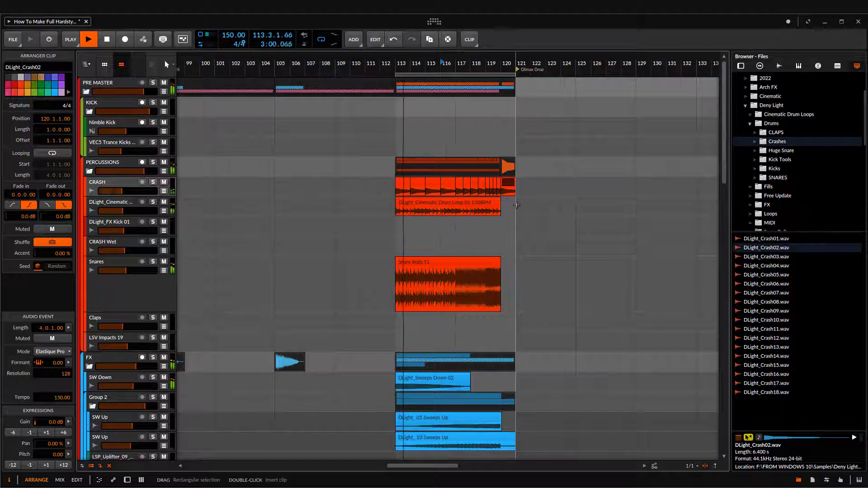
{"action": "scroll", "coordinate": [348, 212], "scroll_direction": "down", "scroll_amount": 10}
{"action": "key", "text": "space"}
{"action": "scroll", "coordinate": [348, 213], "scroll_direction": "up", "scroll_amount": 4}
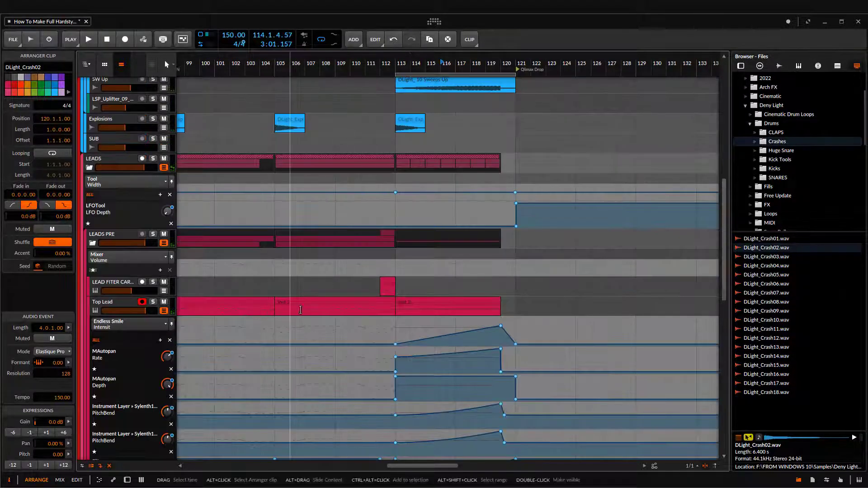
{"action": "scroll", "coordinate": [433, 266], "scroll_direction": "up", "scroll_amount": 7}
{"action": "scroll", "coordinate": [465, 266], "scroll_direction": "up", "scroll_amount": 4}
{"action": "left_click", "coordinate": [290, 265]}
{"action": "key", "text": "space"}
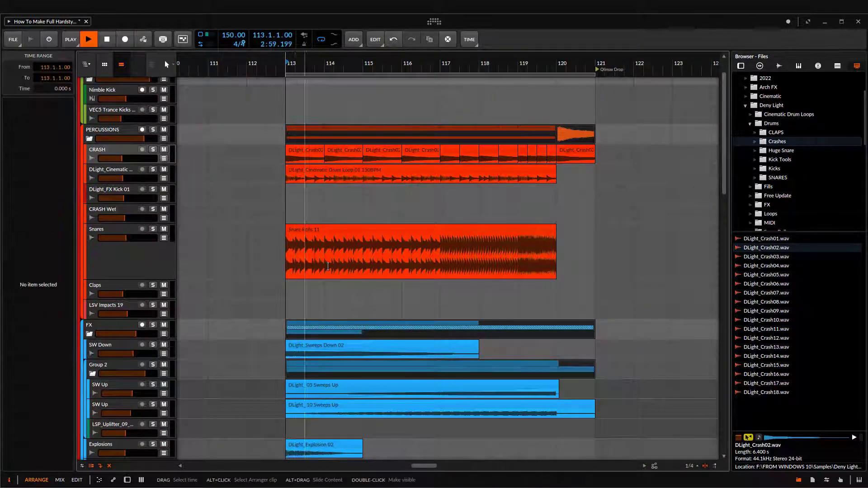
{"action": "scroll", "coordinate": [587, 226], "scroll_direction": "up", "scroll_amount": 1}
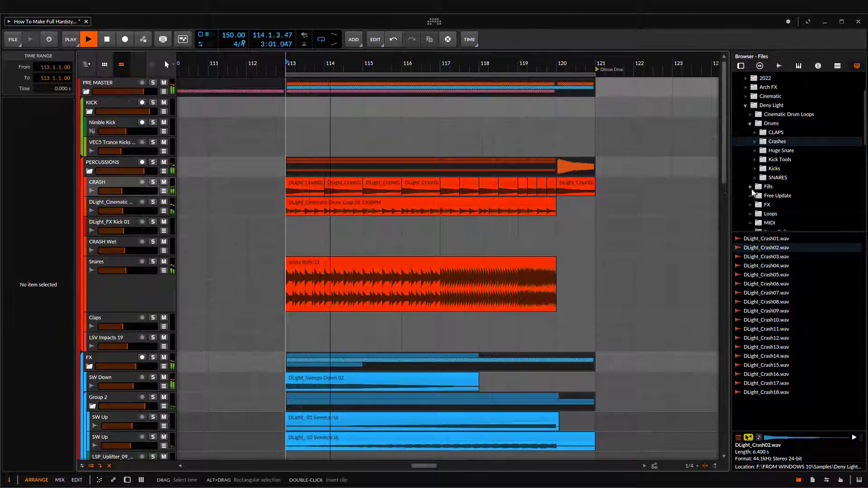
Audition samples in the CLAPS folder and place DLight_Claps 03 at bar 113 on the Claps track
{"action": "left_click", "coordinate": [780, 133]}
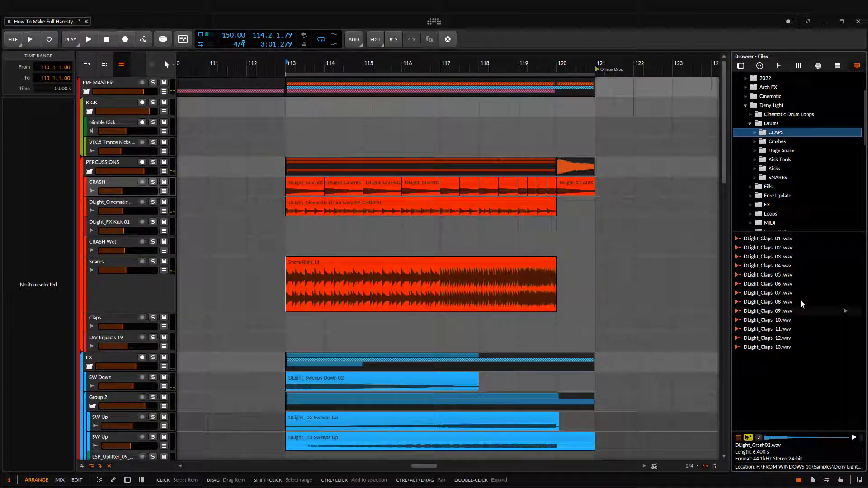
{"action": "left_click", "coordinate": [783, 248]}
{"action": "left_click", "coordinate": [781, 257]}
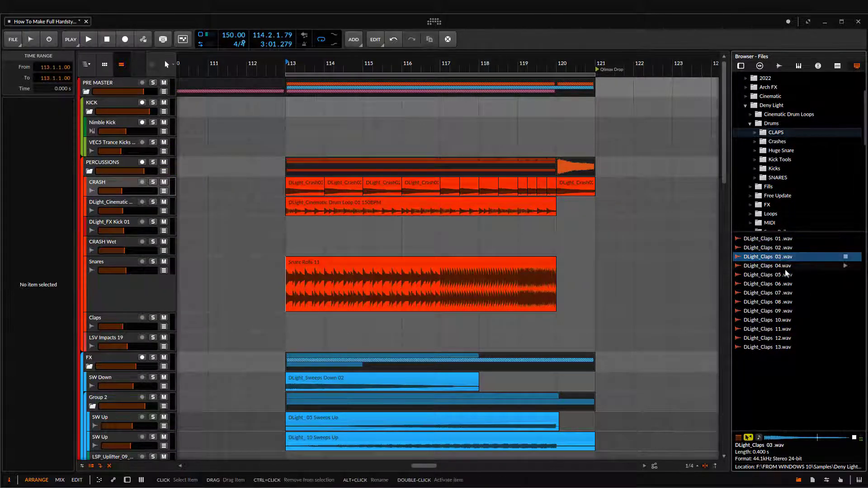
{"action": "left_click_drag", "start_coordinate": [783, 262], "coordinate": [244, 353]}
{"action": "left_click_drag", "start_coordinate": [279, 314], "coordinate": [341, 326]}
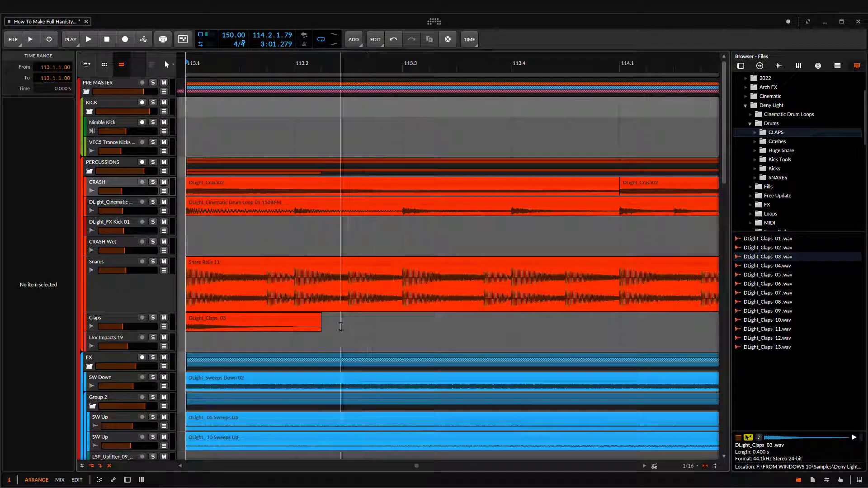
Trim the clap clip at bar 113 to one beat and duplicate it on every beat through bar 114
{"action": "left_click", "coordinate": [315, 318]}
{"action": "left_click_drag", "start_coordinate": [321, 318], "coordinate": [295, 318]}
{"action": "scroll", "coordinate": [294, 318], "scroll_direction": "down", "scroll_amount": 4}
{"action": "scroll", "coordinate": [261, 324], "scroll_direction": "down", "scroll_amount": 2}
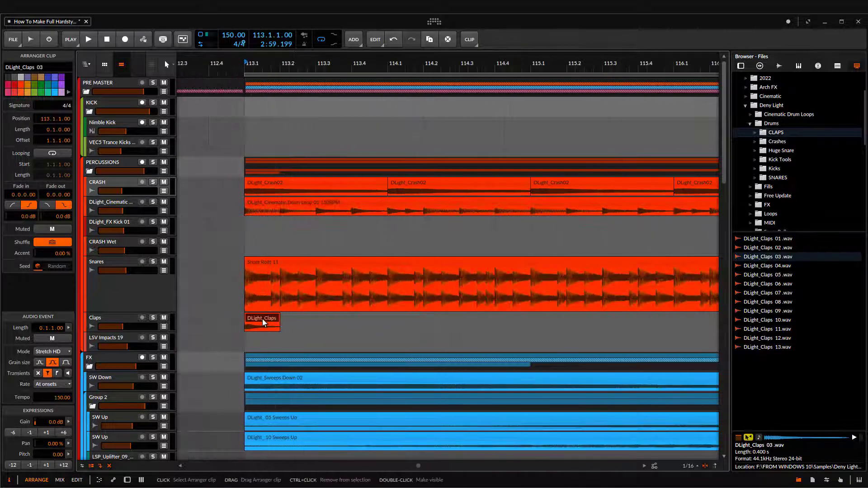
{"action": "key", "text": "ctrl+d"}
{"action": "key", "text": "ctrl+d"}
{"action": "key", "text": "ctrl+d"}
{"action": "key", "text": "ctrl+d"}
{"action": "key", "text": "ctrl+d"}
{"action": "scroll", "coordinate": [379, 326], "scroll_direction": "down", "scroll_amount": 3}
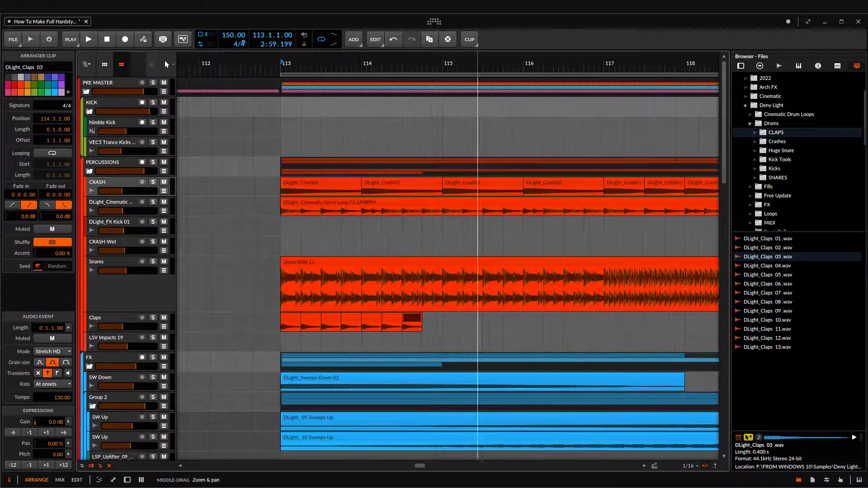
Shorten the clap at 114.4 to half a beat and duplicate it to fill the rest of bar 114
{"action": "scroll", "coordinate": [418, 326], "scroll_direction": "up", "scroll_amount": 5}
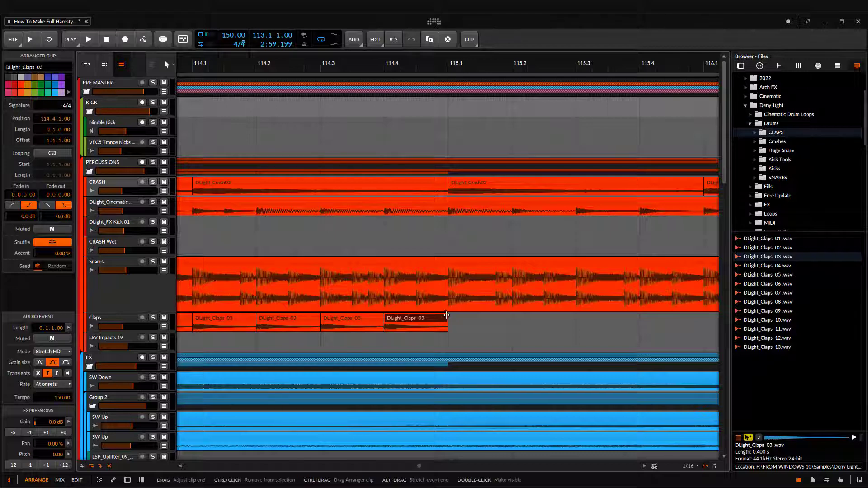
{"action": "left_click_drag", "start_coordinate": [447, 318], "coordinate": [414, 320]}
{"action": "left_click", "coordinate": [404, 322]}
{"action": "key", "text": "ctrl+d"}
{"action": "scroll", "coordinate": [363, 279], "scroll_direction": "down", "scroll_amount": 4}
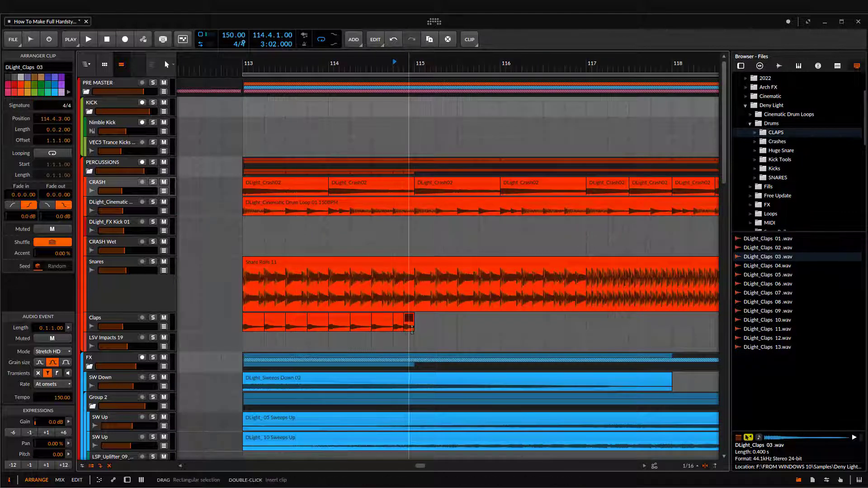
Duplicate the two-bar clap pattern of bars 113 and 114 into bars 115 and 116
{"action": "left_click_drag", "start_coordinate": [415, 327], "coordinate": [228, 319]}
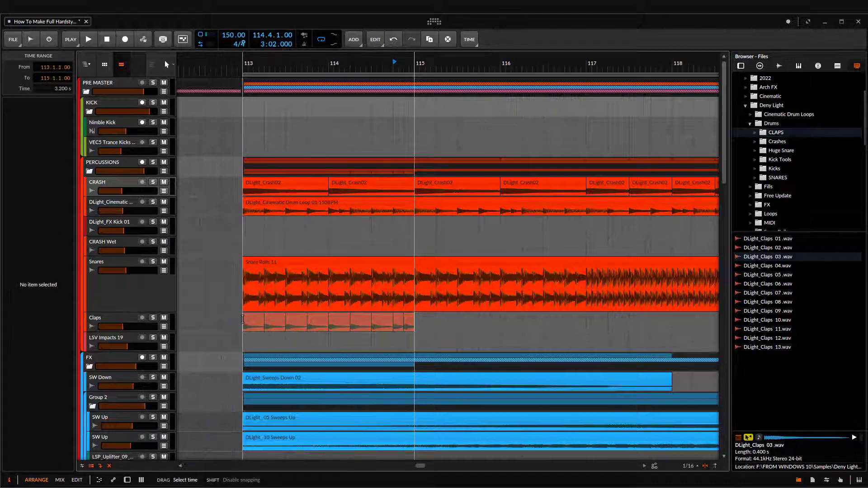
{"action": "key", "text": "ctrl+d"}
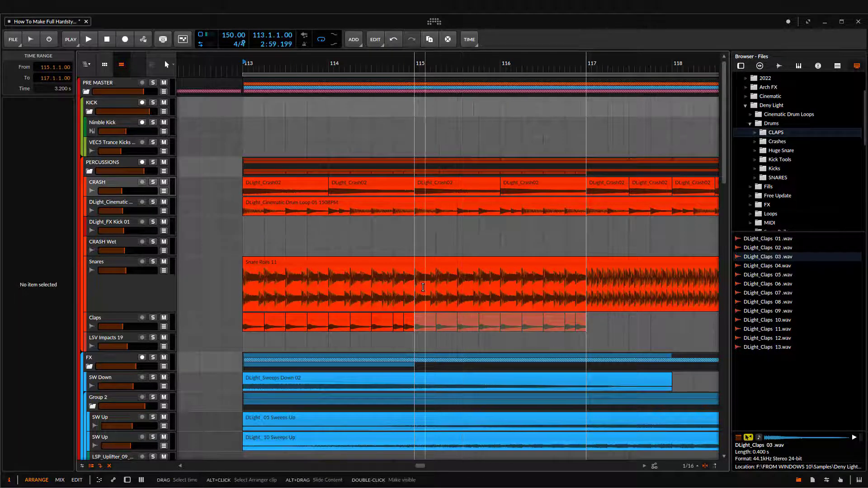
{"action": "left_click_drag", "start_coordinate": [557, 317], "coordinate": [478, 332]}
{"action": "key", "text": "ctrl+d"}
{"action": "key", "text": "ctrl+z"}
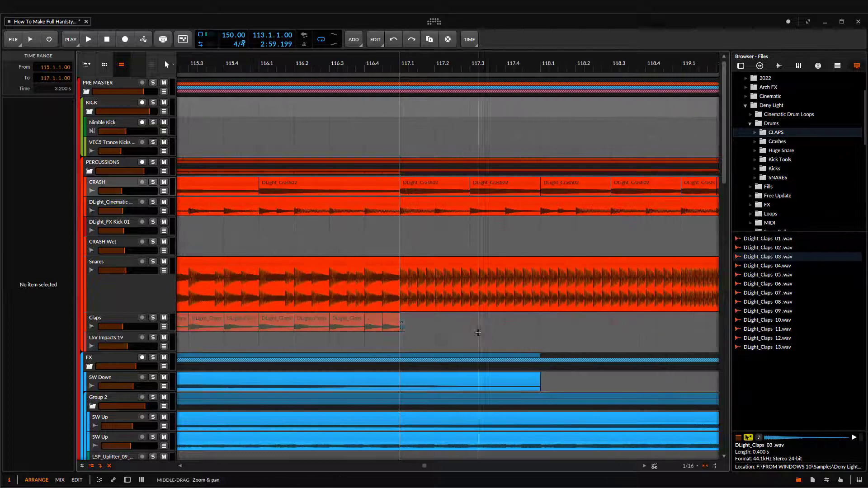
Duplicate the last half-beat clap to bar 117 and shorten the copy to a quarter of a beat
{"action": "left_click", "coordinate": [396, 322]}
{"action": "left_click", "coordinate": [396, 318]}
{"action": "key", "text": "ctrl+d"}
{"action": "scroll", "coordinate": [434, 323], "scroll_direction": "up", "scroll_amount": 5}
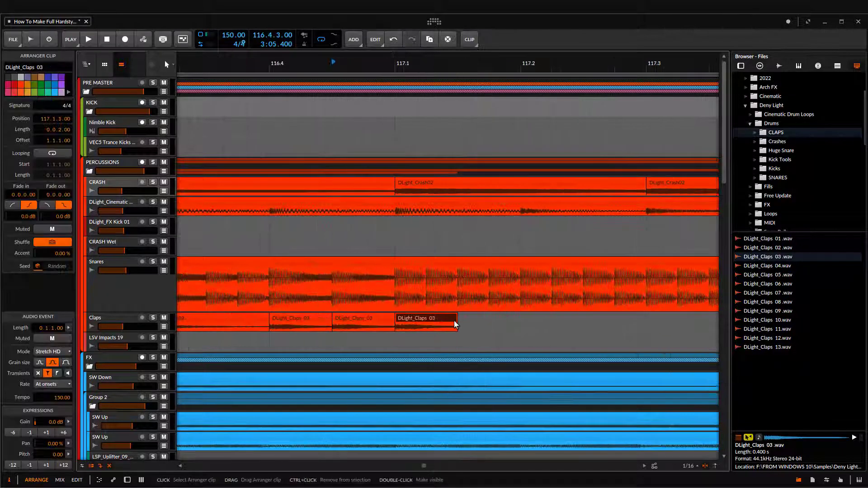
{"action": "left_click_drag", "start_coordinate": [454, 319], "coordinate": [423, 319]}
Solo the Snares and Claps tracks and play them from bar 113
{"action": "scroll", "coordinate": [477, 321], "scroll_direction": "down", "scroll_amount": 12}
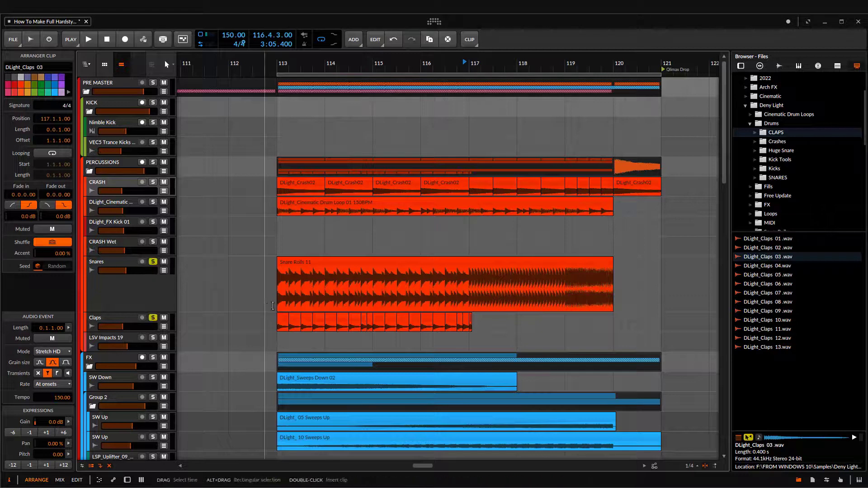
{"action": "left_click", "coordinate": [272, 306]}
{"action": "key", "text": "space"}
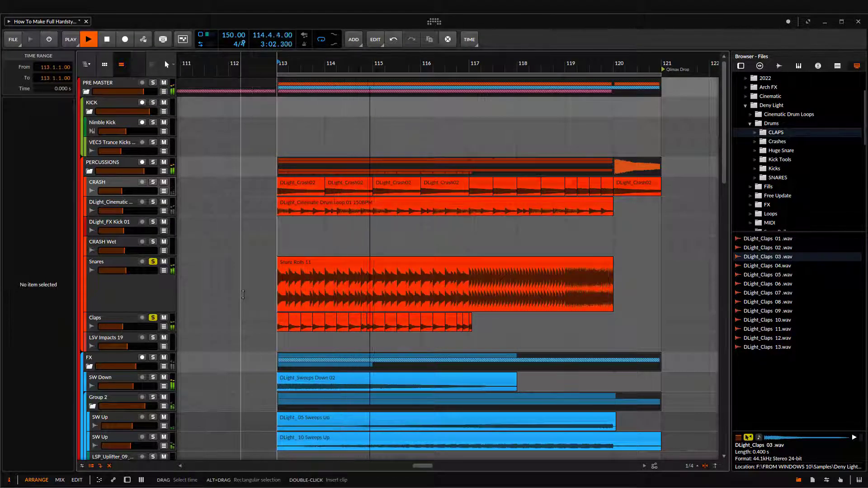
Set the gain of the half-beat clap clip at 114.4.1 to -6.0 dB
{"action": "scroll", "coordinate": [397, 328], "scroll_direction": "up", "scroll_amount": 4}
{"action": "scroll", "coordinate": [310, 319], "scroll_direction": "up", "scroll_amount": 4}
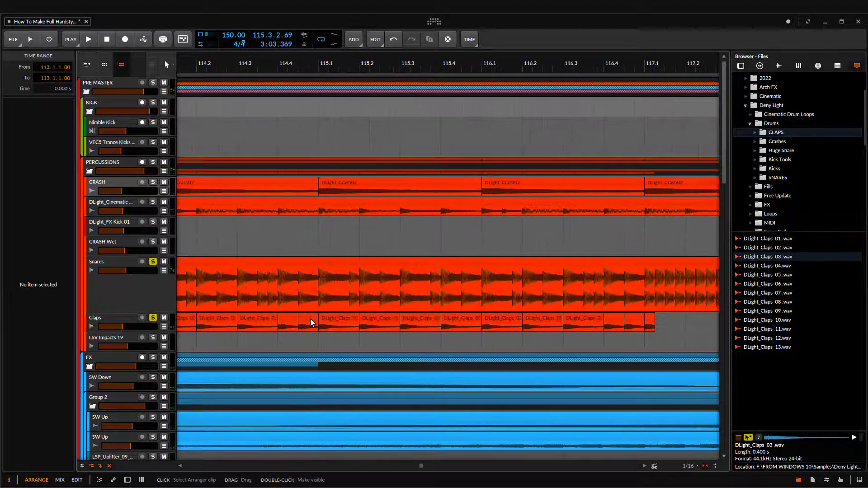
{"action": "left_click", "coordinate": [391, 325]}
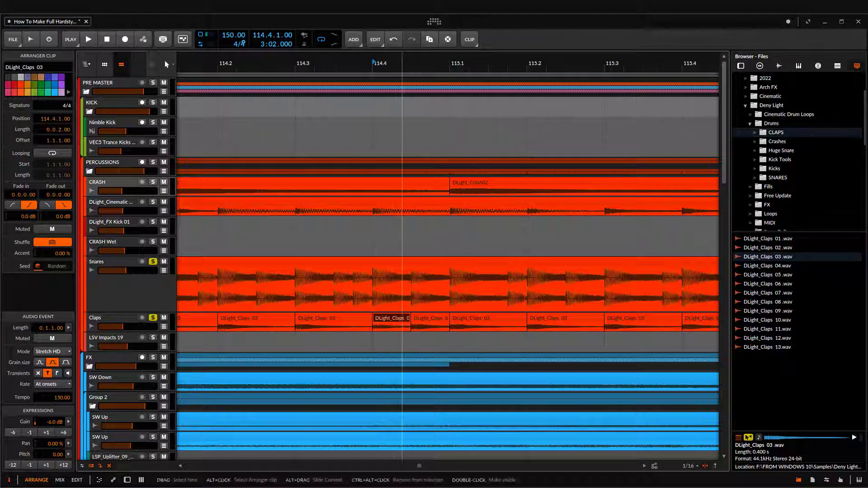
{"action": "scroll", "coordinate": [384, 333], "scroll_direction": "down", "scroll_amount": 8}
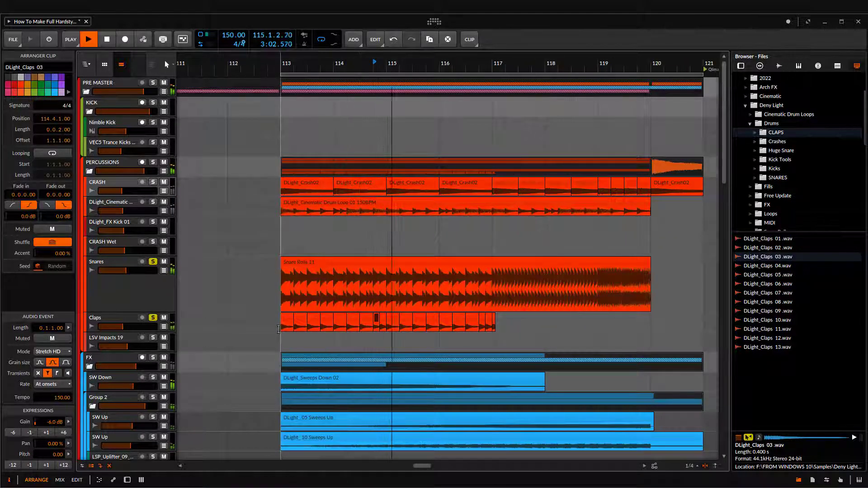
Duplicate the revised clap pattern of bars 113 and 114 over bars 115 and 116, and play it from bar 113
{"action": "left_click_drag", "start_coordinate": [281, 323], "coordinate": [386, 326]}
{"action": "key", "text": "ctrl+d"}
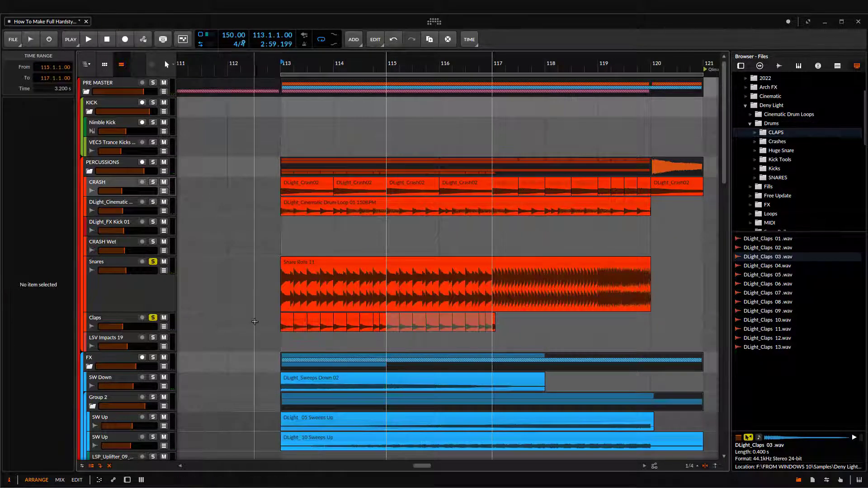
{"action": "key", "text": "space"}
{"action": "key", "text": "space"}
{"action": "left_click", "coordinate": [279, 331]}
{"action": "key", "text": "space"}
{"action": "scroll", "coordinate": [464, 337], "scroll_direction": "up", "scroll_amount": 6}
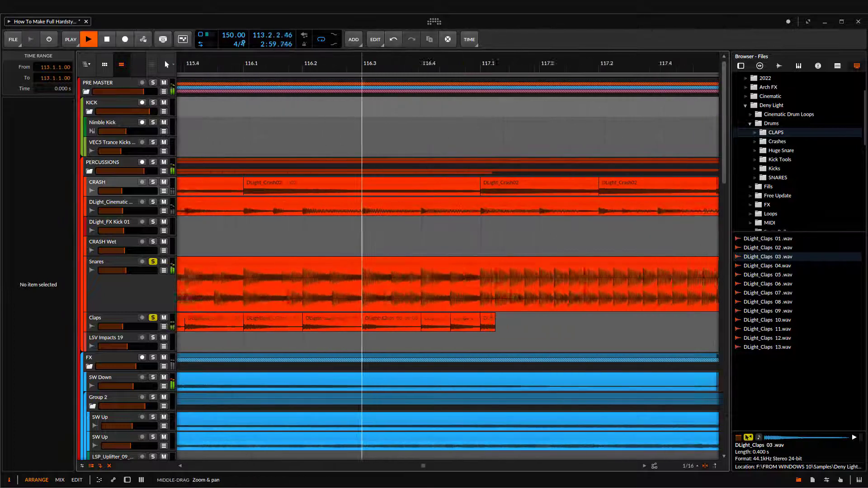
{"action": "scroll", "coordinate": [414, 341], "scroll_direction": "down", "scroll_amount": 7}
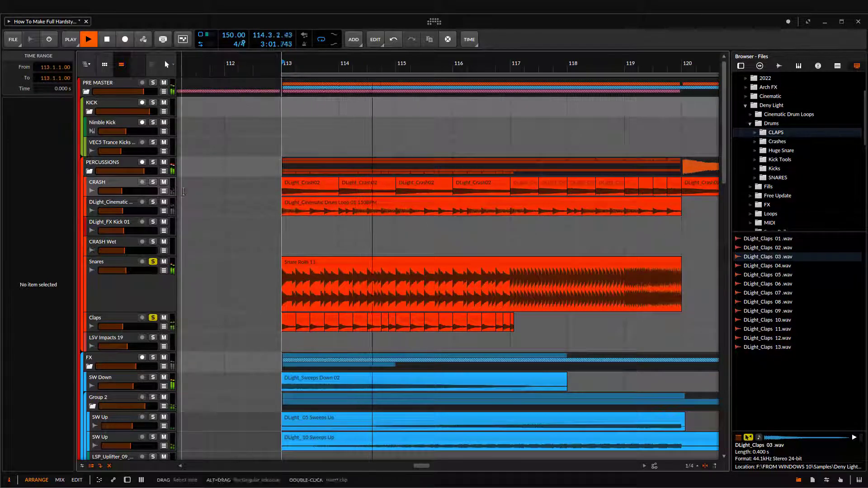
Audition the cinematic drum loop together with the soloed snares and claps, and stop playback
{"action": "left_click", "coordinate": [153, 202]}
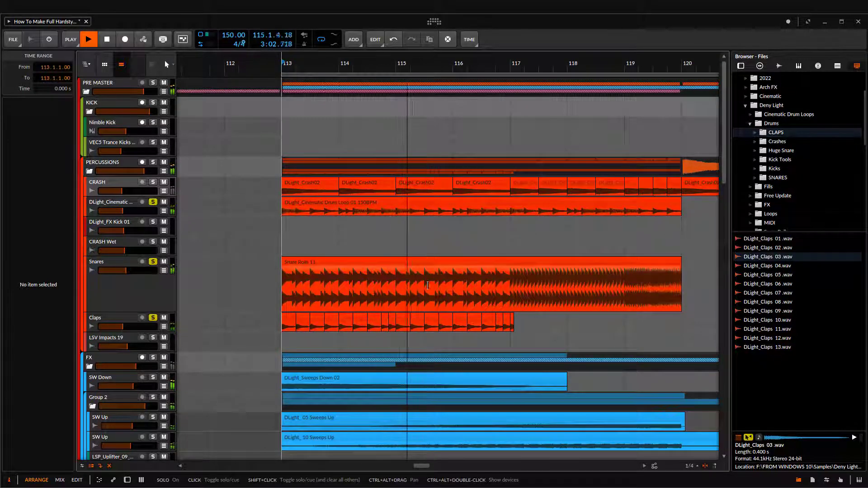
{"action": "left_click", "coordinate": [153, 202]}
{"action": "key", "text": "space"}
Repeat the quarter-beat clap at bar 117 back to back on the Claps track through the end of bar 118
{"action": "scroll", "coordinate": [515, 268], "scroll_direction": "up", "scroll_amount": 6}
{"action": "left_click", "coordinate": [499, 320]}
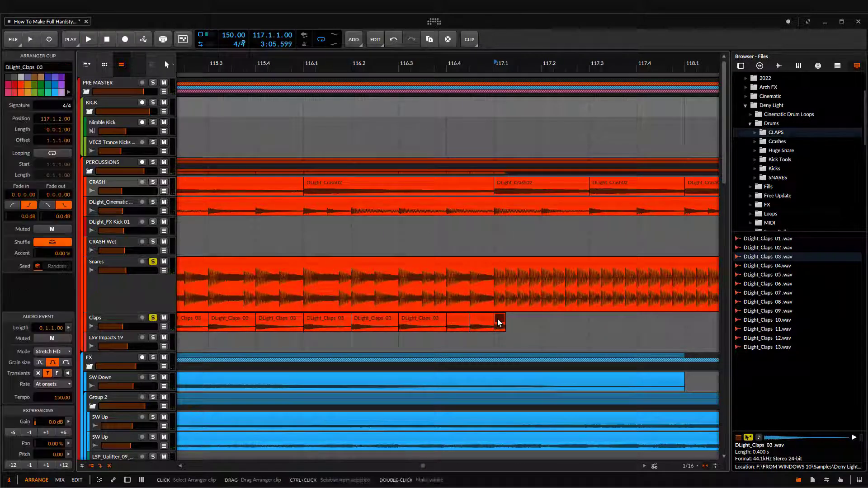
{"action": "key", "text": "ctrl+d"}
{"action": "key", "text": "ctrl+d"}
{"action": "key", "text": "ctrl+d"}
{"action": "scroll", "coordinate": [578, 326], "scroll_direction": "up", "scroll_amount": 3}
{"action": "key", "text": "ctrl+d"}
{"action": "key", "text": "ctrl+d"}
{"action": "key", "text": "ctrl+d"}
{"action": "key", "text": "ctrl+d"}
{"action": "key", "text": "ctrl+d"}
{"action": "key", "text": "ctrl+d"}
{"action": "key", "text": "ctrl+d"}
{"action": "scroll", "coordinate": [499, 325], "scroll_direction": "down", "scroll_amount": 4}
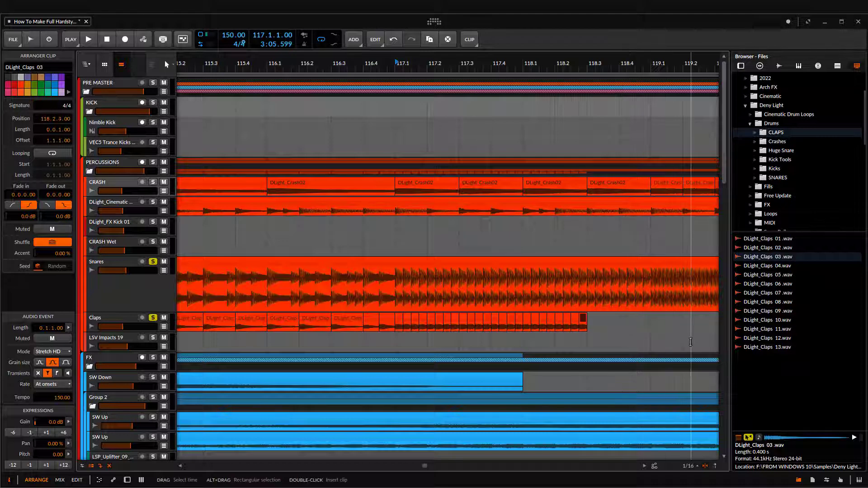
{"action": "scroll", "coordinate": [674, 327], "scroll_direction": "up", "scroll_amount": 6}
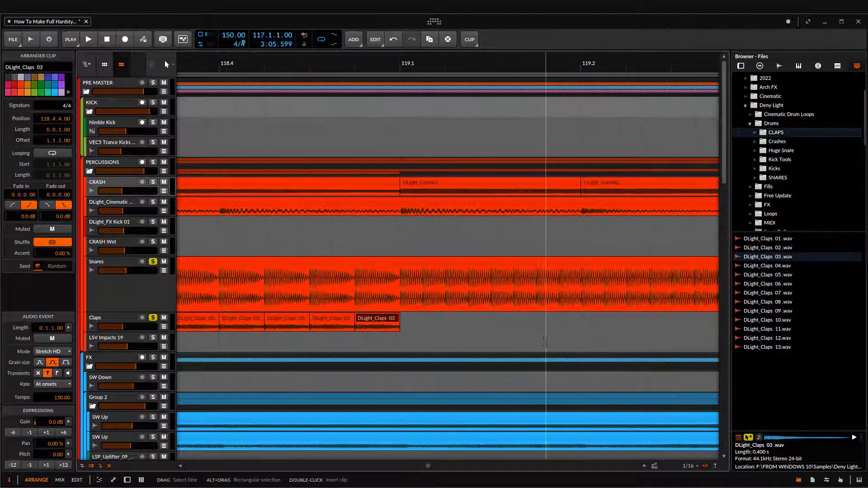
Add one more quarter-beat clap at 119.1.1 and repeat it every half beat up to bar 120
{"action": "key", "text": "ctrl+d"}
{"action": "scroll", "coordinate": [444, 322], "scroll_direction": "down", "scroll_amount": 3}
{"action": "left_click_drag", "start_coordinate": [466, 321], "coordinate": [430, 320]}
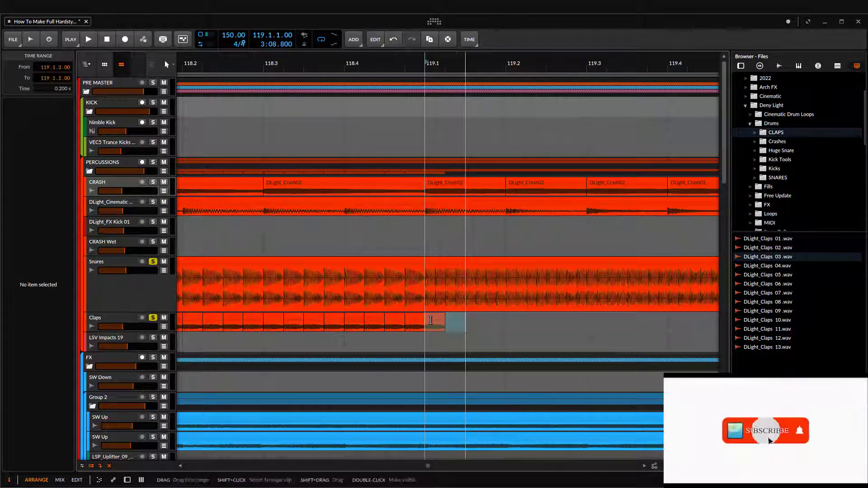
{"action": "key", "text": "ctrl+d"}
{"action": "key", "text": "ctrl+d"}
{"action": "scroll", "coordinate": [433, 320], "scroll_direction": "down", "scroll_amount": 4}
{"action": "key", "text": "ctrl+d"}
{"action": "key", "text": "ctrl+d"}
{"action": "key", "text": "ctrl+d"}
{"action": "key", "text": "ctrl+d"}
{"action": "key", "text": "ctrl+d"}
{"action": "left_click", "coordinate": [432, 68]}
{"action": "scroll", "coordinate": [439, 320], "scroll_direction": "down", "scroll_amount": 7}
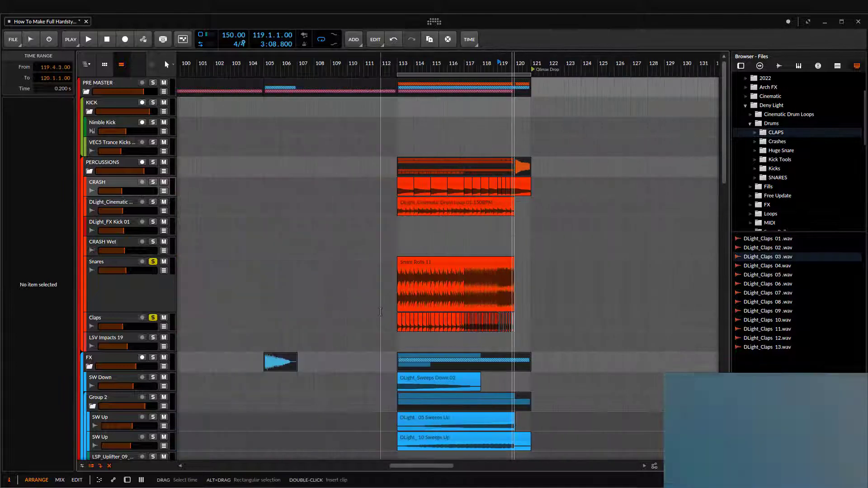
Unsolo the Snares and Claps tracks and play the full arrangement from 111.2
{"action": "left_click", "coordinate": [129, 318], "text": "shift"}
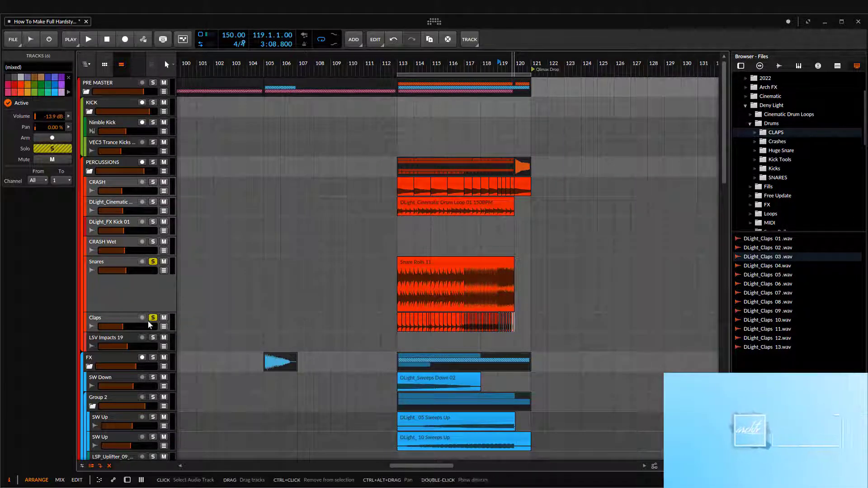
{"action": "left_click", "coordinate": [369, 304]}
{"action": "key", "text": "space"}
{"action": "scroll", "coordinate": [449, 271], "scroll_direction": "up", "scroll_amount": 6}
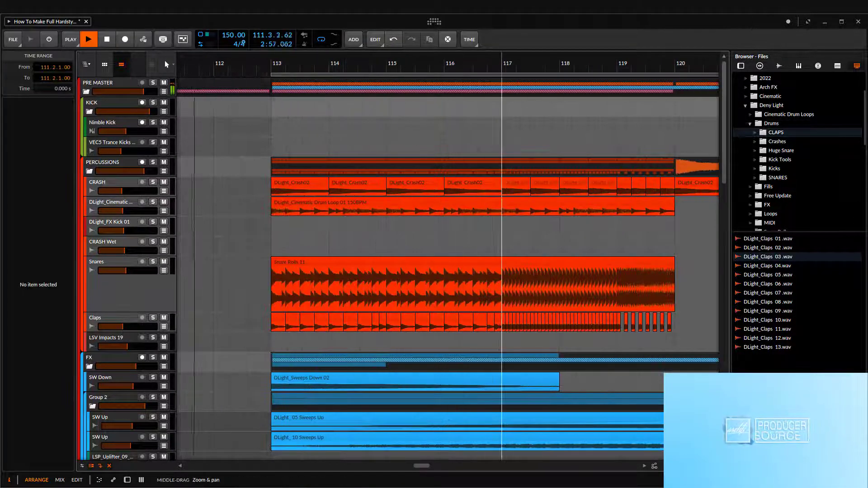
Remove the Filter Frequency dip at bar 112 on the Top Lead track, leaving a straight fall to bar 113
{"action": "scroll", "coordinate": [501, 253], "scroll_direction": "down", "scroll_amount": 3}
{"action": "scroll", "coordinate": [487, 303], "scroll_direction": "down", "scroll_amount": 15}
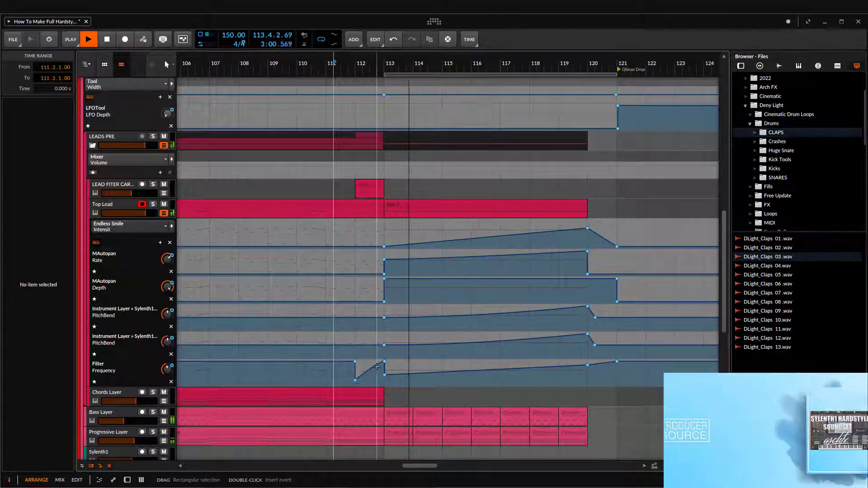
{"action": "double_click", "coordinate": [355, 379]}
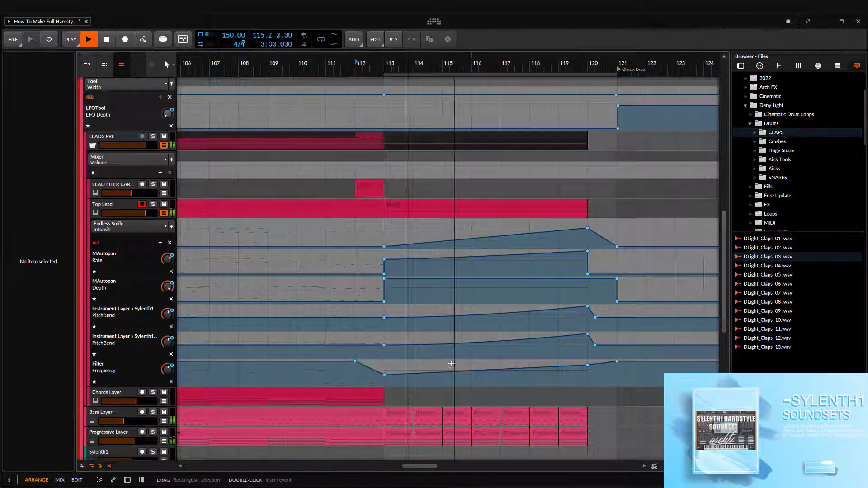
Listen to the transition through bar 120 while reviewing its percussion, sweeps and lead automation, and move the play position to bar 105
{"action": "scroll", "coordinate": [412, 289], "scroll_direction": "up", "scroll_amount": 10}
{"action": "scroll", "coordinate": [412, 289], "scroll_direction": "down", "scroll_amount": 2}
{"action": "scroll", "coordinate": [413, 280], "scroll_direction": "up", "scroll_amount": 7}
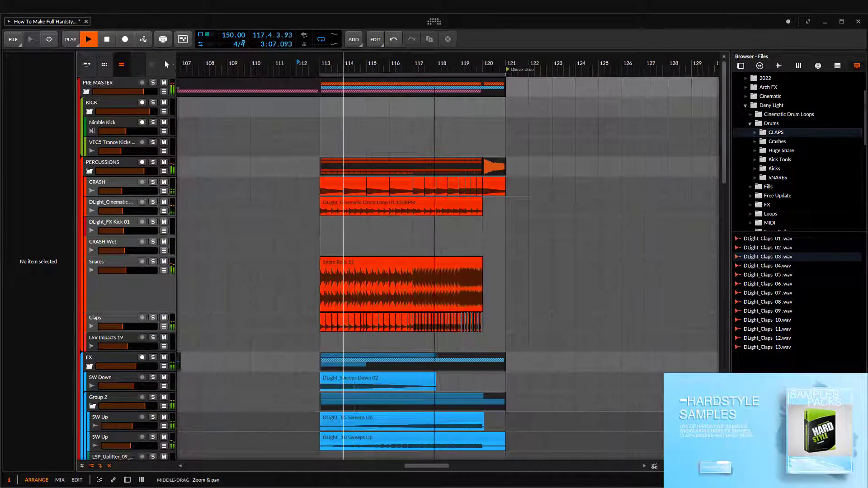
{"action": "scroll", "coordinate": [478, 251], "scroll_direction": "down", "scroll_amount": 5}
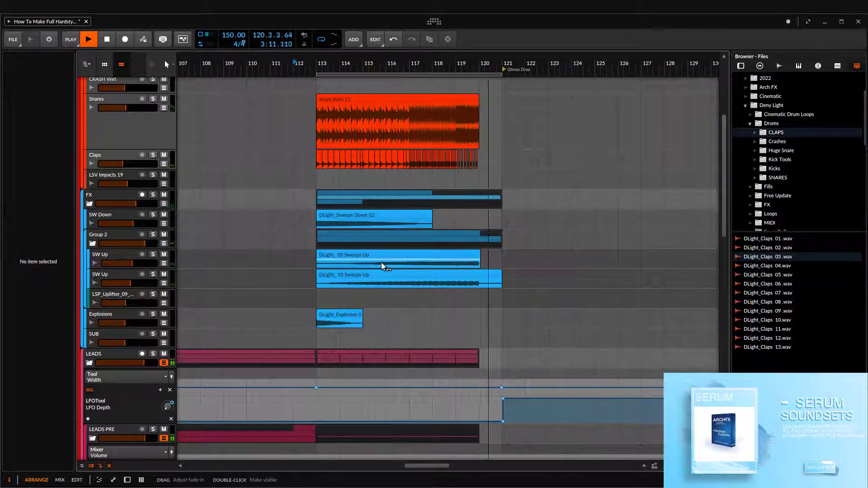
{"action": "scroll", "coordinate": [324, 254], "scroll_direction": "down", "scroll_amount": 4}
{"action": "key", "text": "space"}
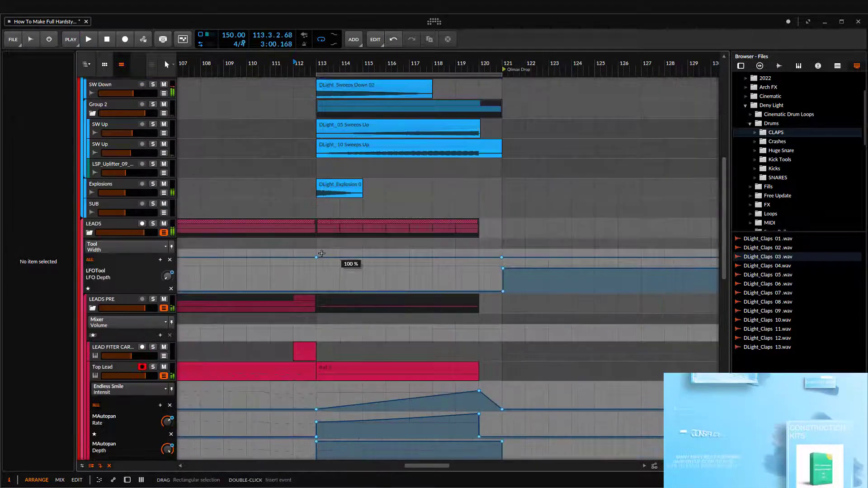
{"action": "scroll", "coordinate": [321, 251], "scroll_direction": "up", "scroll_amount": 1}
{"action": "left_click_drag", "start_coordinate": [286, 167], "coordinate": [434, 199]}
{"action": "left_click", "coordinate": [351, 204]}
Delete the empty LSP_Uplifter_09 track from Group 2
{"action": "scroll", "coordinate": [505, 222], "scroll_direction": "up", "scroll_amount": 5}
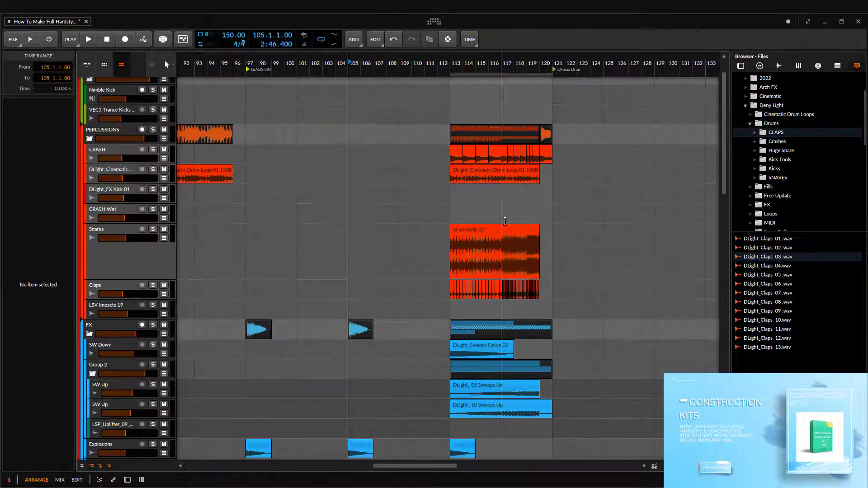
{"action": "scroll", "coordinate": [504, 221], "scroll_direction": "up", "scroll_amount": 2}
{"action": "scroll", "coordinate": [520, 226], "scroll_direction": "up", "scroll_amount": 4}
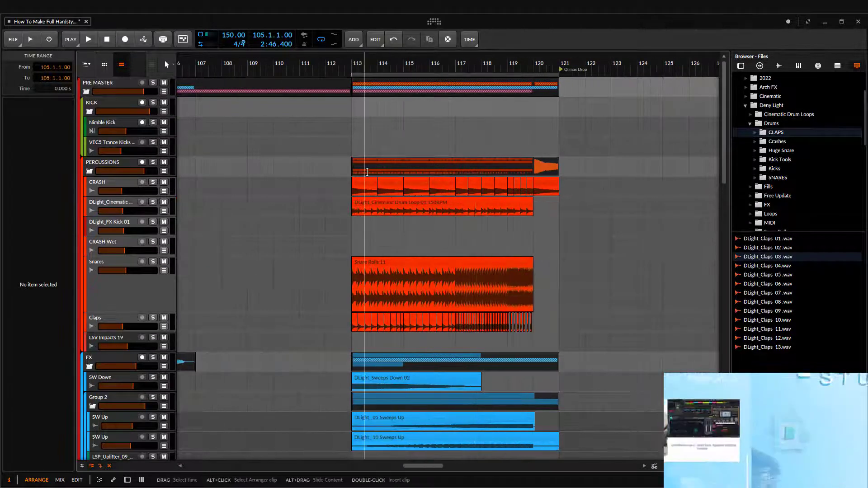
{"action": "scroll", "coordinate": [360, 231], "scroll_direction": "down", "scroll_amount": 3}
{"action": "scroll", "coordinate": [434, 235], "scroll_direction": "down", "scroll_amount": 4}
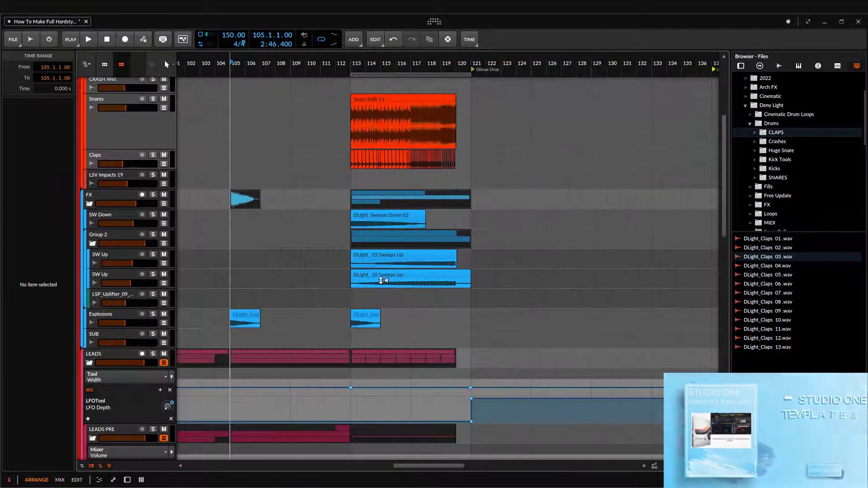
{"action": "left_click", "coordinate": [129, 293]}
{"action": "scroll", "coordinate": [302, 253], "scroll_direction": "down", "scroll_amount": 1}
{"action": "key", "text": "Delete"}
Insert a cue marker at bar 113 and name it BuildUP
{"action": "scroll", "coordinate": [340, 283], "scroll_direction": "up", "scroll_amount": 4}
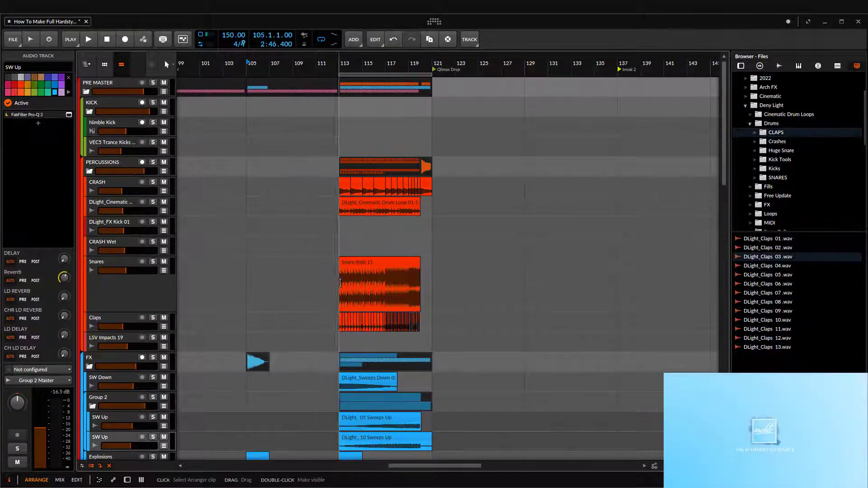
{"action": "right_click", "coordinate": [341, 72]}
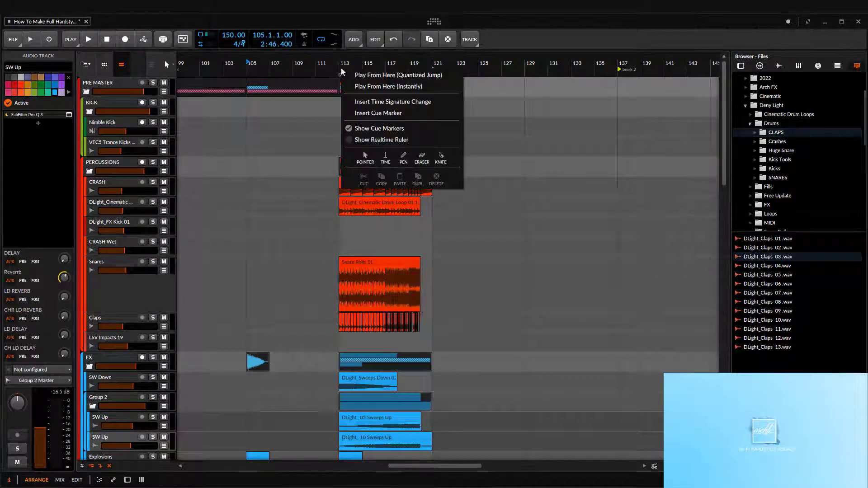
{"action": "left_click", "coordinate": [362, 113]}
{"action": "left_click", "coordinate": [350, 70]}
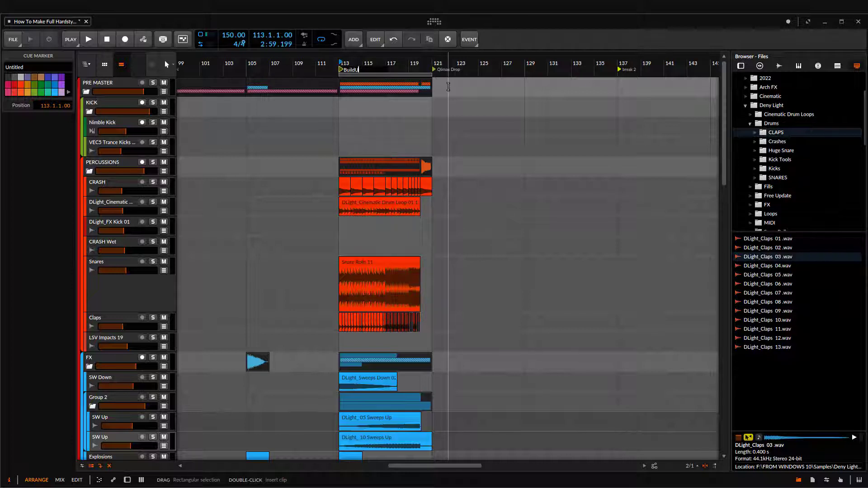
{"action": "key", "text": "Return"}
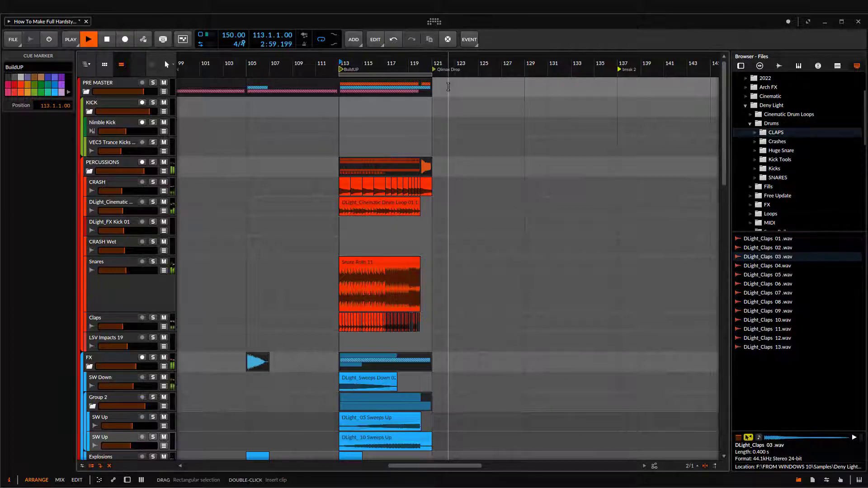
Play from bar 105 and examine the Top Lead track's devices and automation leading into the BuildUP section
{"action": "left_click", "coordinate": [247, 91]}
{"action": "scroll", "coordinate": [327, 197], "scroll_direction": "down", "scroll_amount": 2}
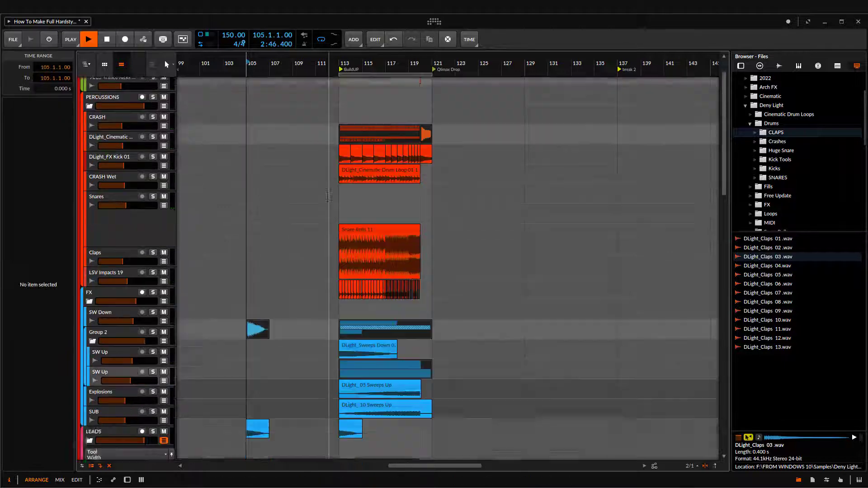
{"action": "scroll", "coordinate": [328, 197], "scroll_direction": "down", "scroll_amount": 14}
{"action": "scroll", "coordinate": [292, 244], "scroll_direction": "up", "scroll_amount": 3}
{"action": "left_click_drag", "start_coordinate": [292, 244], "coordinate": [388, 285]}
{"action": "scroll", "coordinate": [423, 272], "scroll_direction": "up", "scroll_amount": 1}
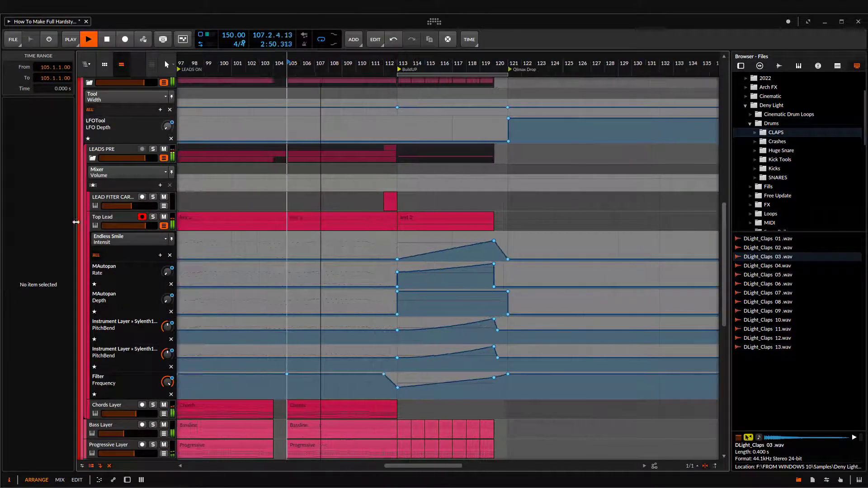
{"action": "left_click", "coordinate": [105, 221]}
{"action": "scroll", "coordinate": [359, 260], "scroll_direction": "up", "scroll_amount": 3}
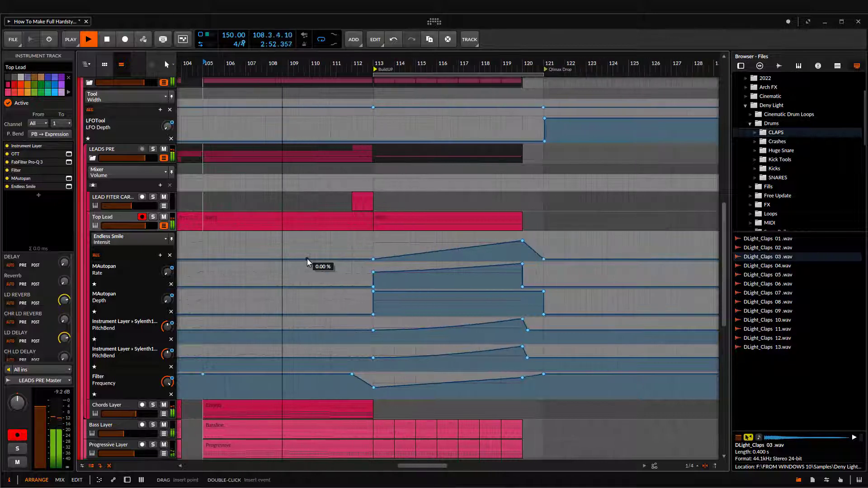
{"action": "left_click_drag", "start_coordinate": [456, 294], "coordinate": [442, 289]}
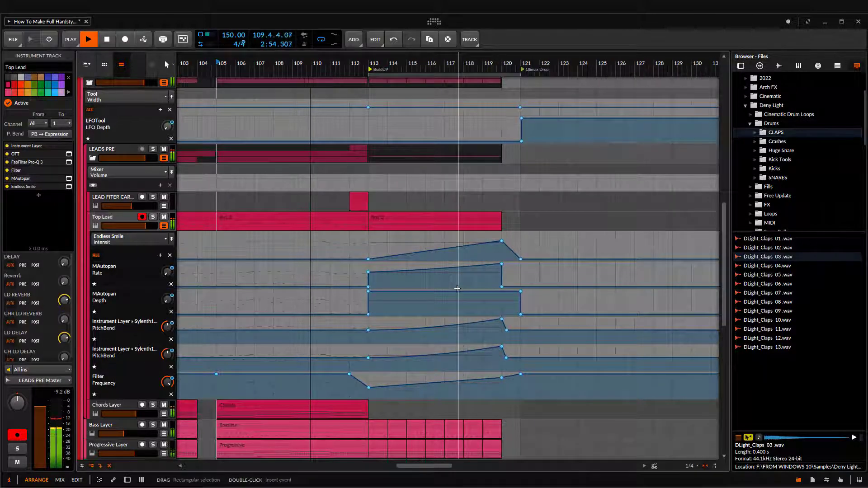
Review the BuildUP section's percussion, FX and lead automation during playback up to bar 120, and stop playback
{"action": "scroll", "coordinate": [456, 288], "scroll_direction": "up", "scroll_amount": 5}
{"action": "scroll", "coordinate": [457, 288], "scroll_direction": "up", "scroll_amount": 1}
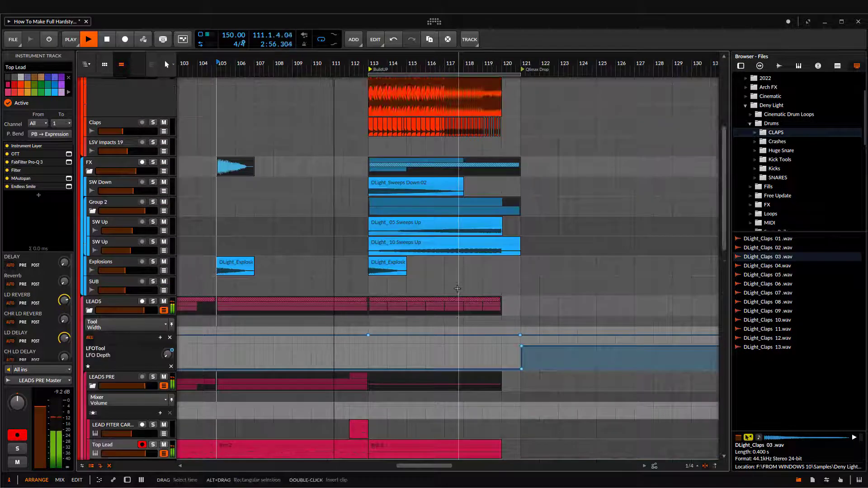
{"action": "scroll", "coordinate": [455, 288], "scroll_direction": "up", "scroll_amount": 2}
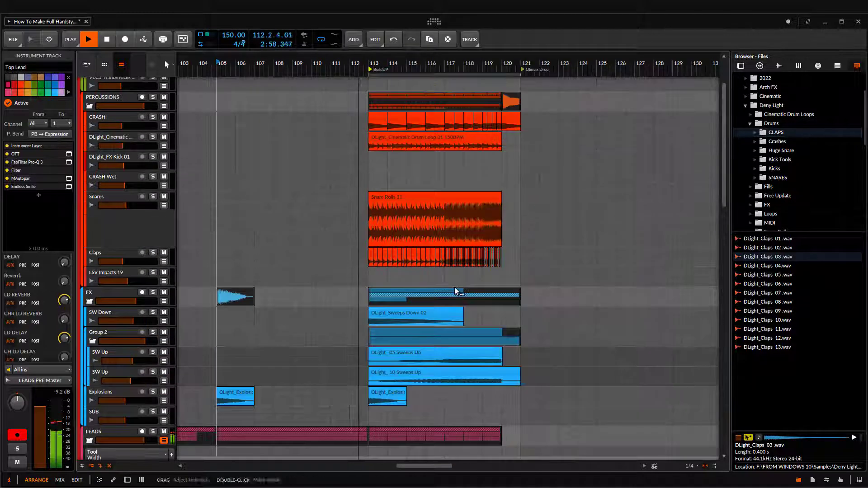
{"action": "scroll", "coordinate": [337, 244], "scroll_direction": "up", "scroll_amount": 2}
{"action": "scroll", "coordinate": [337, 243], "scroll_direction": "right", "scroll_amount": 2}
{"action": "scroll", "coordinate": [336, 243], "scroll_direction": "down", "scroll_amount": 5}
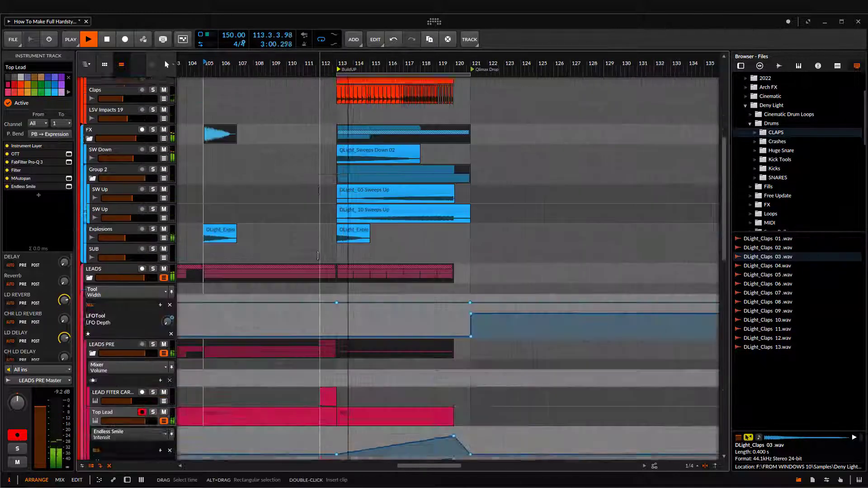
{"action": "scroll", "coordinate": [335, 243], "scroll_direction": "up", "scroll_amount": 5}
{"action": "scroll", "coordinate": [415, 243], "scroll_direction": "right", "scroll_amount": 1}
{"action": "left_click_drag", "start_coordinate": [415, 243], "coordinate": [403, 278]}
{"action": "scroll", "coordinate": [400, 279], "scroll_direction": "down", "scroll_amount": 8}
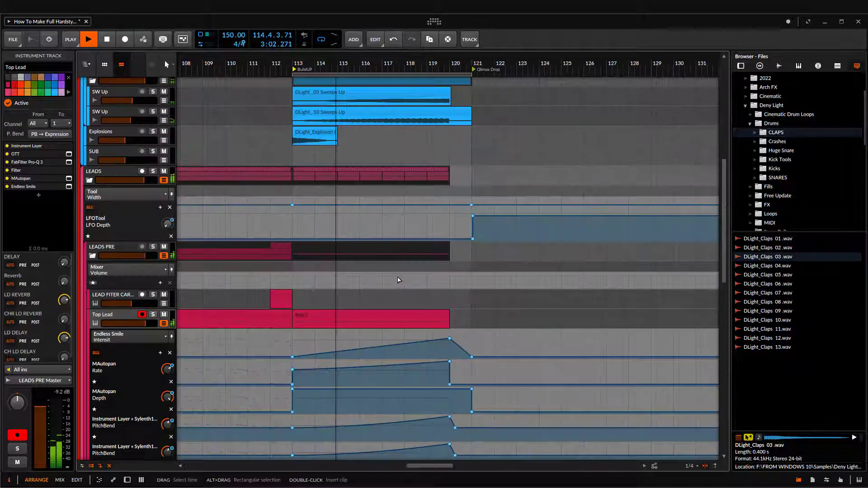
{"action": "scroll", "coordinate": [396, 276], "scroll_direction": "up", "scroll_amount": 9}
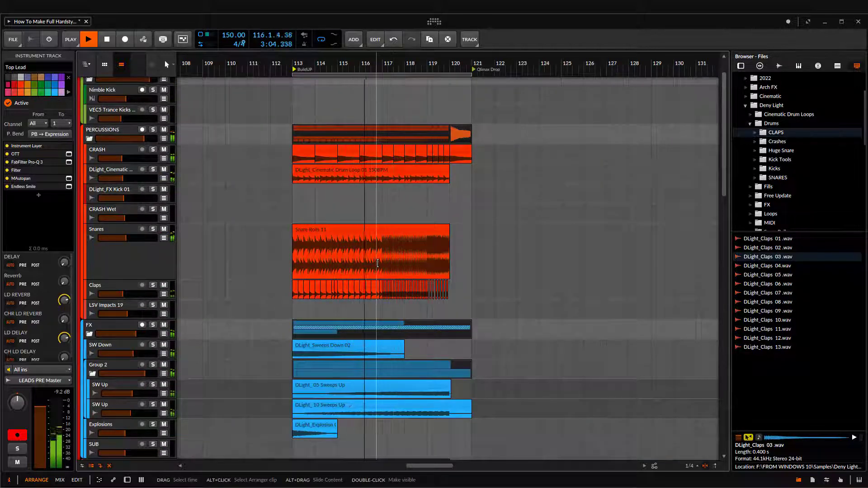
{"action": "scroll", "coordinate": [389, 271], "scroll_direction": "down", "scroll_amount": 10}
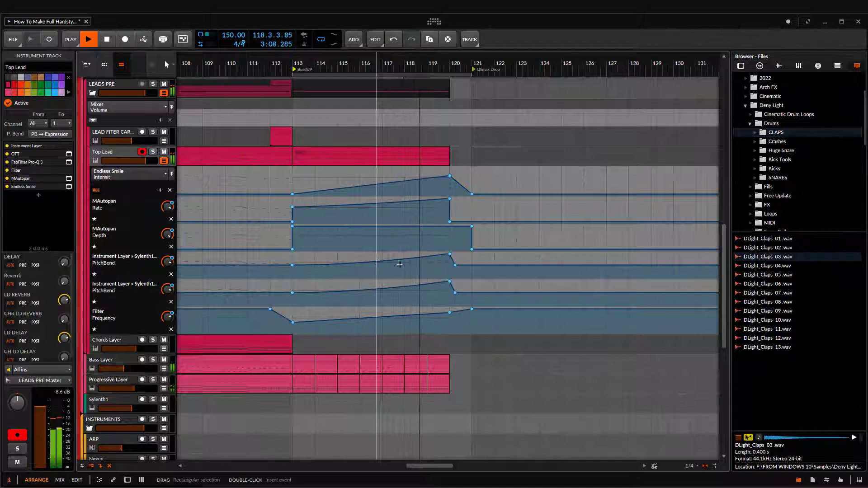
{"action": "scroll", "coordinate": [502, 296], "scroll_direction": "down", "scroll_amount": 1}
{"action": "scroll", "coordinate": [500, 295], "scroll_direction": "up", "scroll_amount": 8}
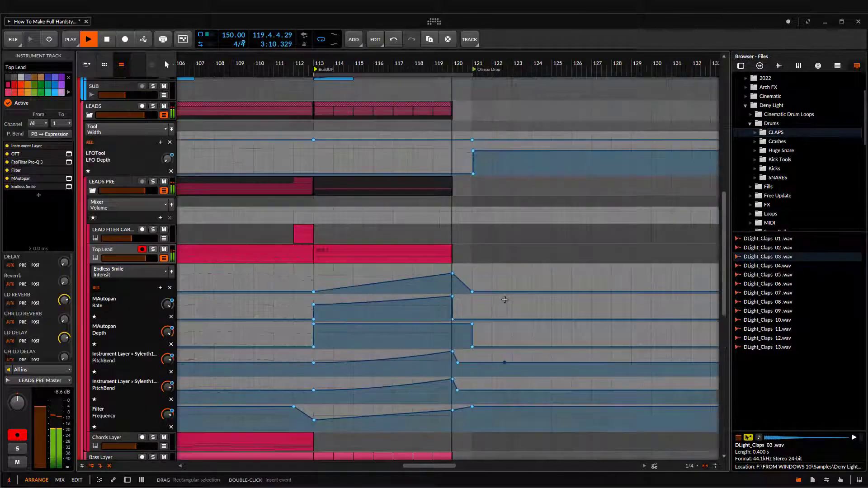
{"action": "key", "text": "space"}
Move the eight-bar loop region to start at bar 121, at the Qlimax Drop marker
{"action": "scroll", "coordinate": [315, 237], "scroll_direction": "up", "scroll_amount": 6}
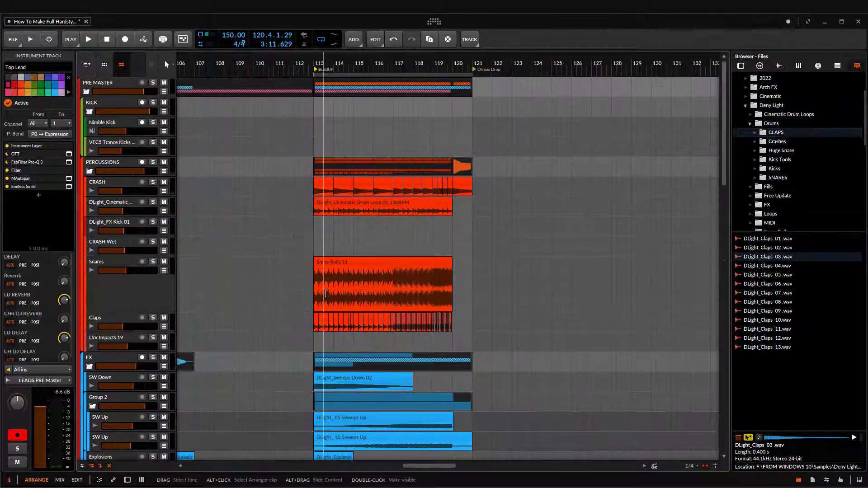
{"action": "scroll", "coordinate": [315, 237], "scroll_direction": "down", "scroll_amount": 2}
{"action": "scroll", "coordinate": [316, 237], "scroll_direction": "down", "scroll_amount": 1}
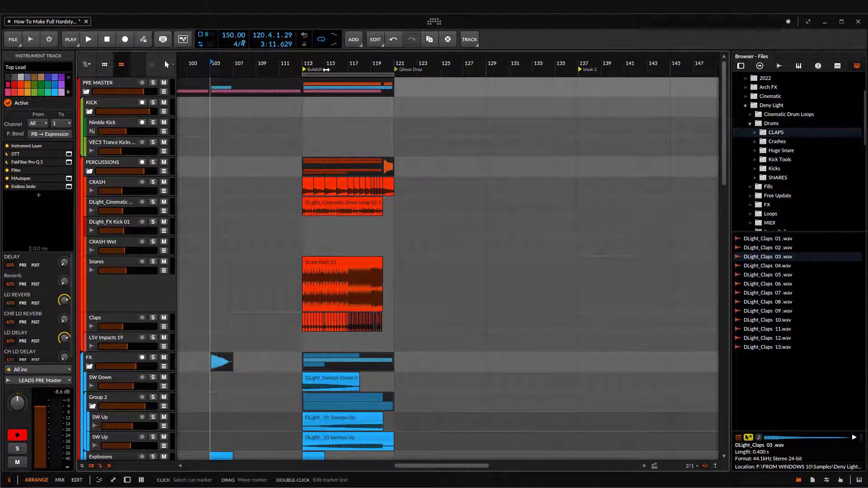
{"action": "left_click_drag", "start_coordinate": [324, 72], "coordinate": [422, 80]}
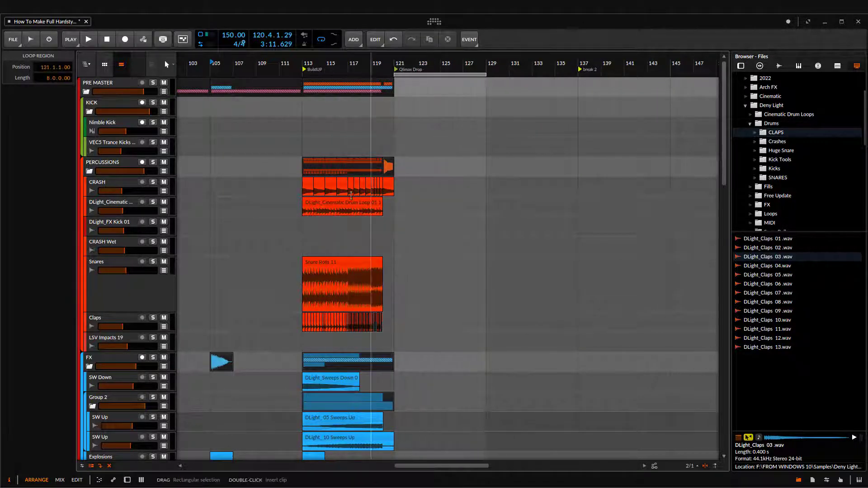
{"action": "scroll", "coordinate": [387, 197], "scroll_direction": "down", "scroll_amount": 1}
{"action": "scroll", "coordinate": [414, 209], "scroll_direction": "up", "scroll_amount": 1}
{"action": "left_click_drag", "start_coordinate": [410, 207], "coordinate": [380, 244]}
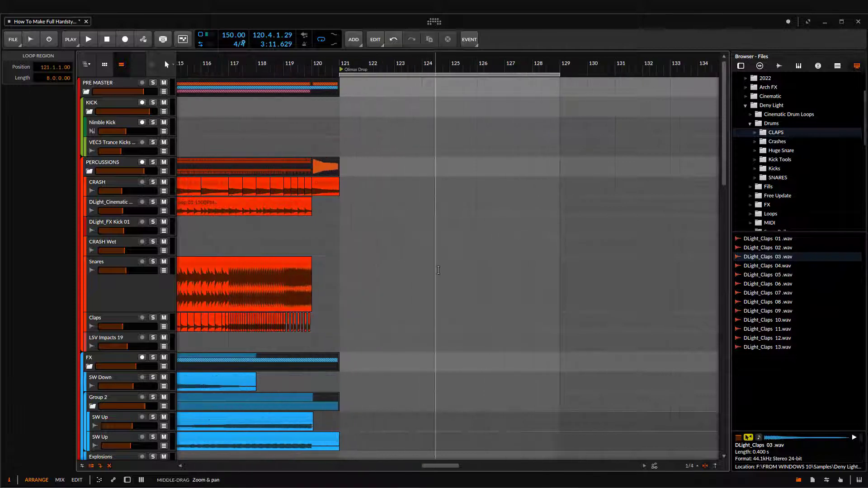
Select the Nimble Kick track and examine the arrangement around the Qlimax Drop at bar 121, from the kick down to the pads
{"action": "left_click", "coordinate": [92, 127]}
{"action": "left_click_drag", "start_coordinate": [394, 199], "coordinate": [402, 181]}
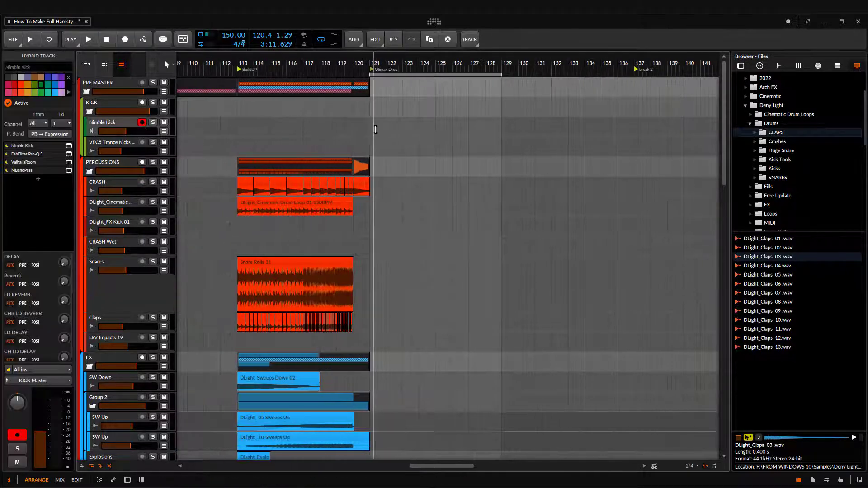
{"action": "scroll", "coordinate": [414, 365], "scroll_direction": "down", "scroll_amount": 5}
{"action": "scroll", "coordinate": [414, 365], "scroll_direction": "down", "scroll_amount": 10}
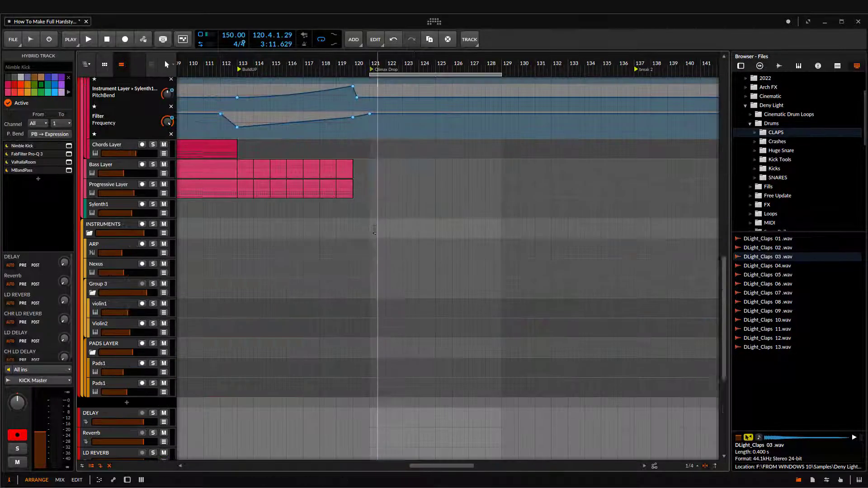
{"action": "left_click_drag", "start_coordinate": [372, 230], "coordinate": [420, 204]}
{"action": "scroll", "coordinate": [421, 226], "scroll_direction": "up", "scroll_amount": 10}
{"action": "left_click_drag", "start_coordinate": [331, 226], "coordinate": [433, 198]}
{"action": "scroll", "coordinate": [339, 206], "scroll_direction": "down", "scroll_amount": 5}
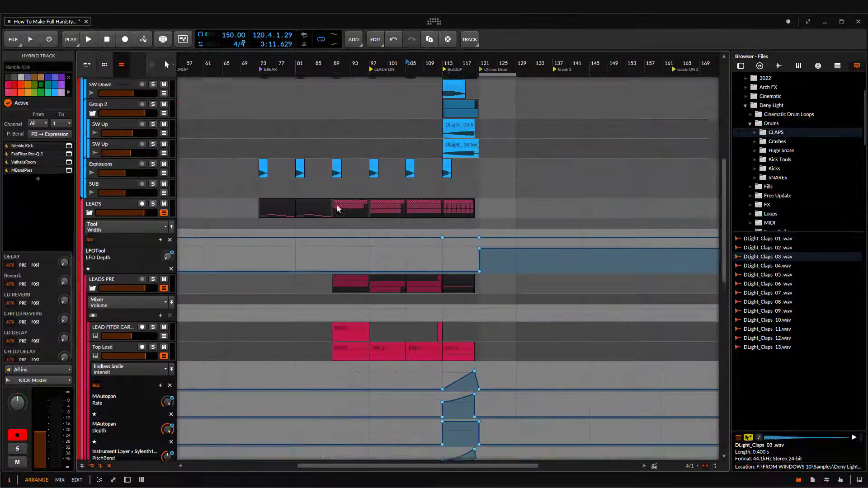
Review the percussion, FX and lead clips and the lead automation from the break through LEADS ON and BuildUP to bar 121
{"action": "scroll", "coordinate": [309, 228], "scroll_direction": "up", "scroll_amount": 10}
{"action": "scroll", "coordinate": [308, 228], "scroll_direction": "up", "scroll_amount": 5}
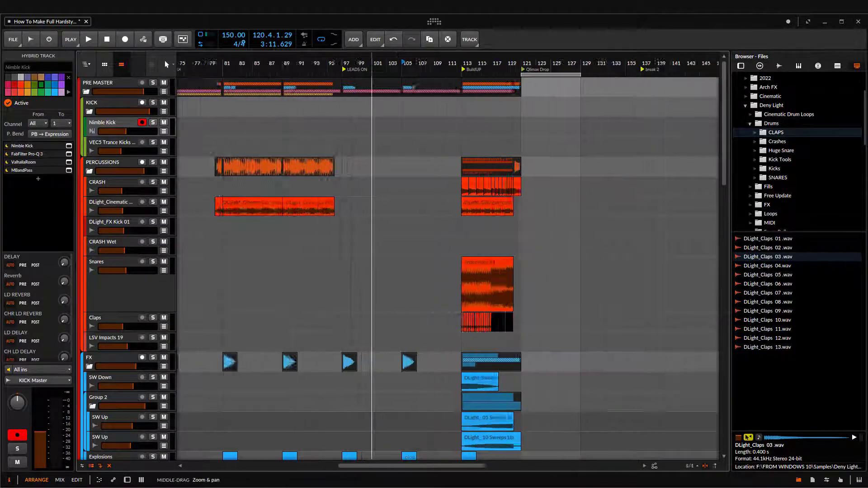
{"action": "scroll", "coordinate": [299, 217], "scroll_direction": "down", "scroll_amount": 3}
{"action": "scroll", "coordinate": [384, 242], "scroll_direction": "up", "scroll_amount": 5}
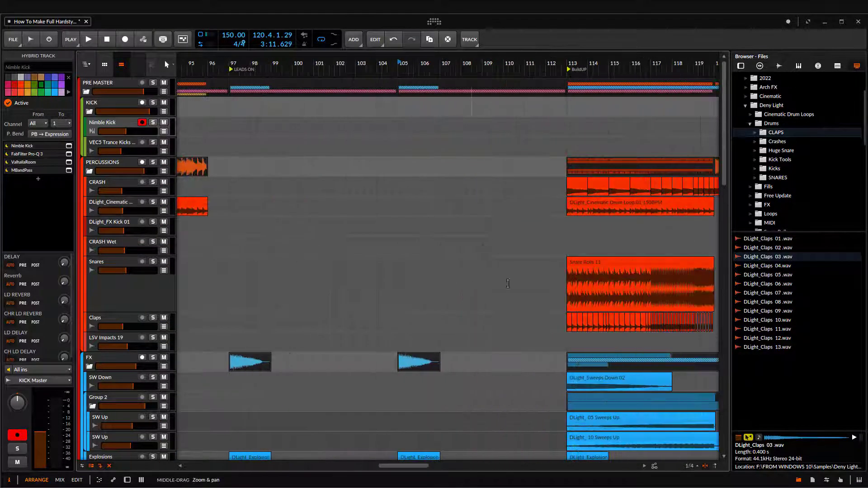
{"action": "scroll", "coordinate": [500, 275], "scroll_direction": "down", "scroll_amount": 4}
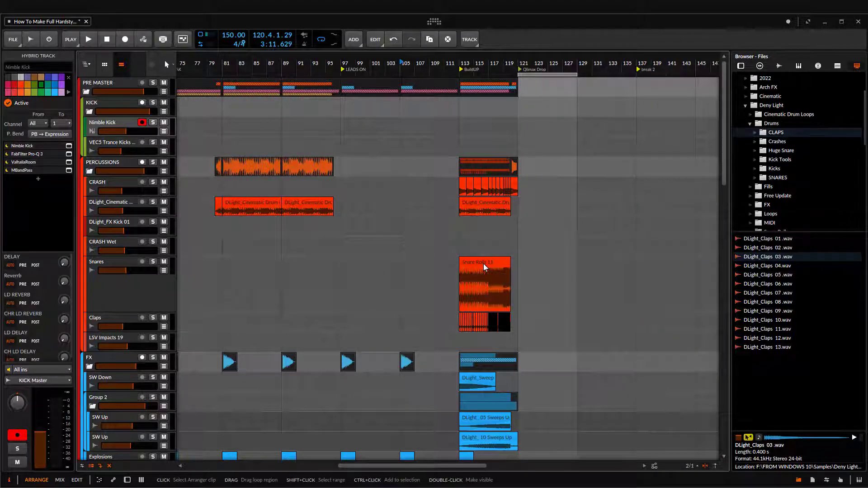
{"action": "scroll", "coordinate": [479, 260], "scroll_direction": "up", "scroll_amount": 3}
{"action": "scroll", "coordinate": [468, 242], "scroll_direction": "down", "scroll_amount": 5}
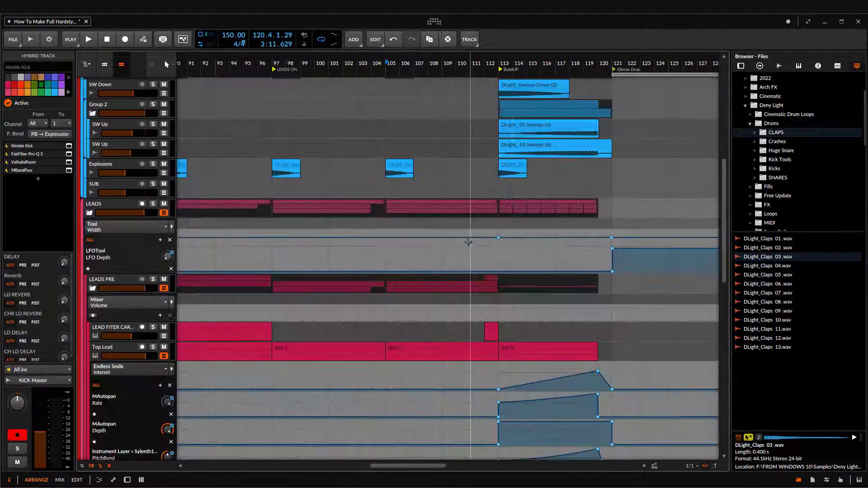
{"action": "scroll", "coordinate": [468, 242], "scroll_direction": "down", "scroll_amount": 7}
{"action": "scroll", "coordinate": [362, 253], "scroll_direction": "down", "scroll_amount": 3}
{"action": "scroll", "coordinate": [436, 265], "scroll_direction": "up", "scroll_amount": 6}
{"action": "scroll", "coordinate": [435, 266], "scroll_direction": "up", "scroll_amount": 3}
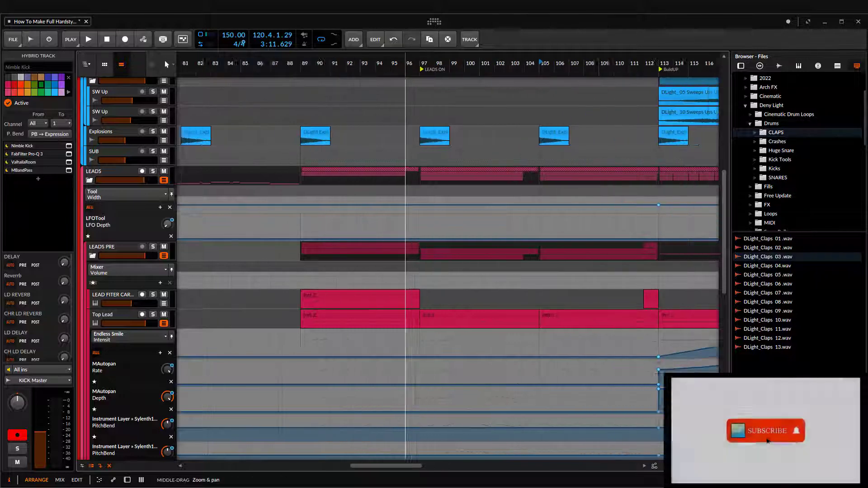
{"action": "scroll", "coordinate": [405, 281], "scroll_direction": "down", "scroll_amount": 3}
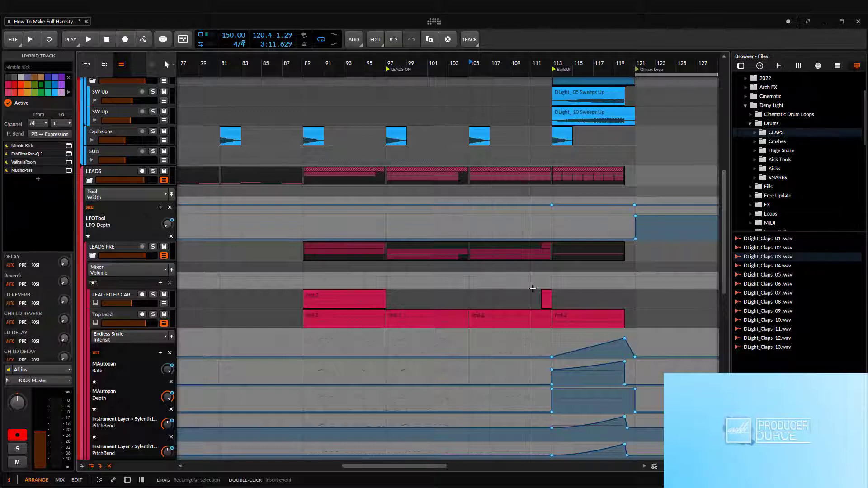
{"action": "left_click_drag", "start_coordinate": [533, 286], "coordinate": [473, 290]}
{"action": "scroll", "coordinate": [470, 289], "scroll_direction": "up", "scroll_amount": 8}
{"action": "scroll", "coordinate": [440, 279], "scroll_direction": "down", "scroll_amount": 1}
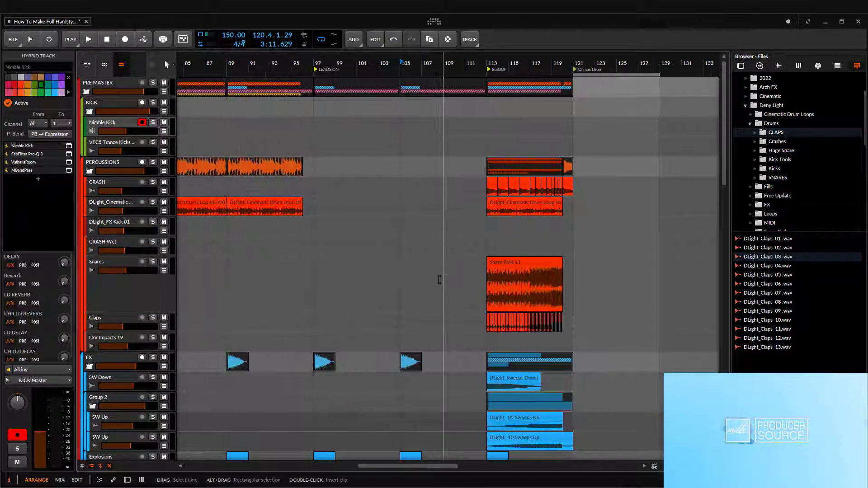